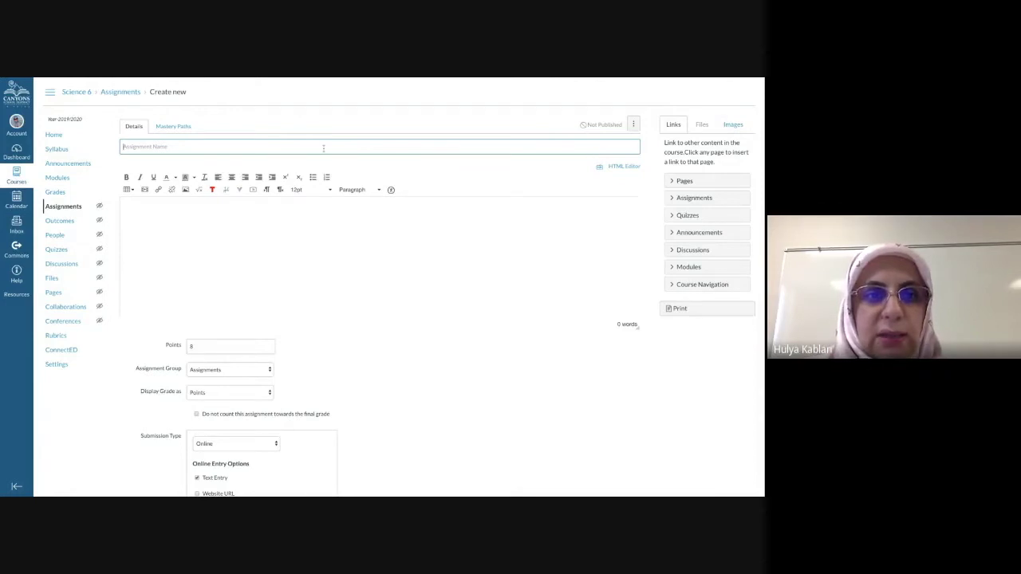
Step: Name the new assignment SMFB and enter MF as its description
text(SMFB)
click(279, 216)
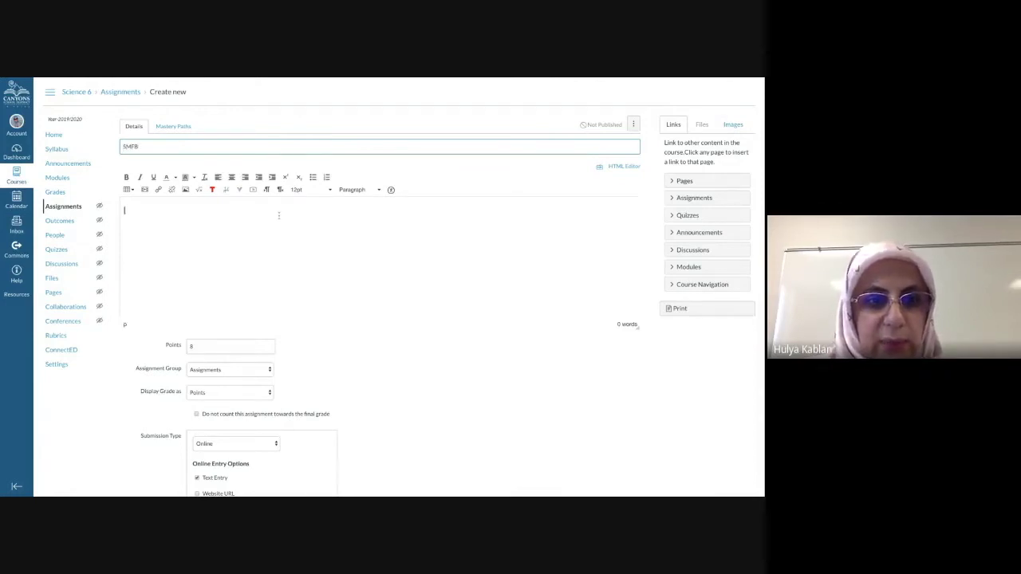
text(MF)
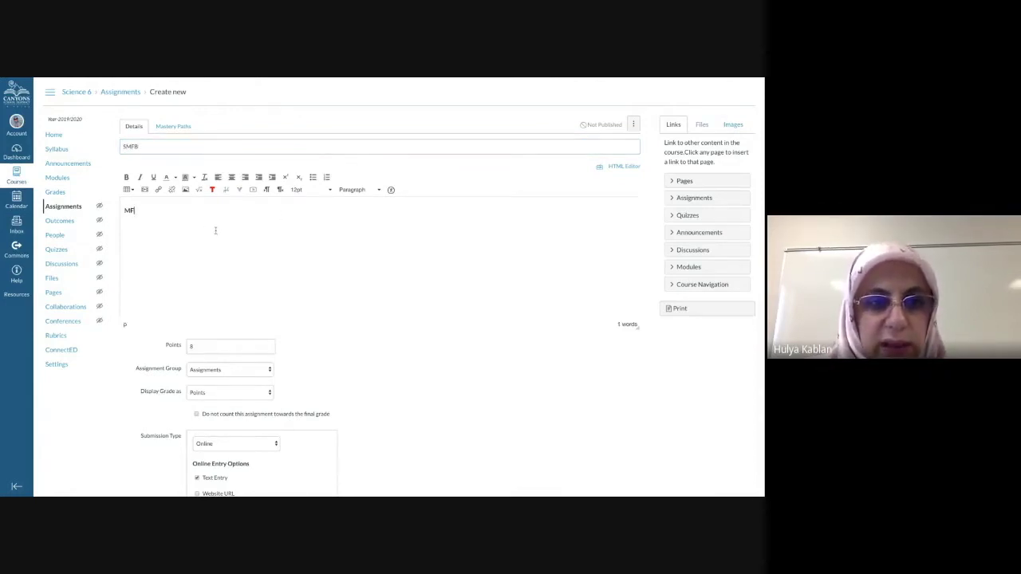
Step: Review the Display Grade as setting and submission options (8 points, Online text entry)
scroll(215, 231, down, 2)
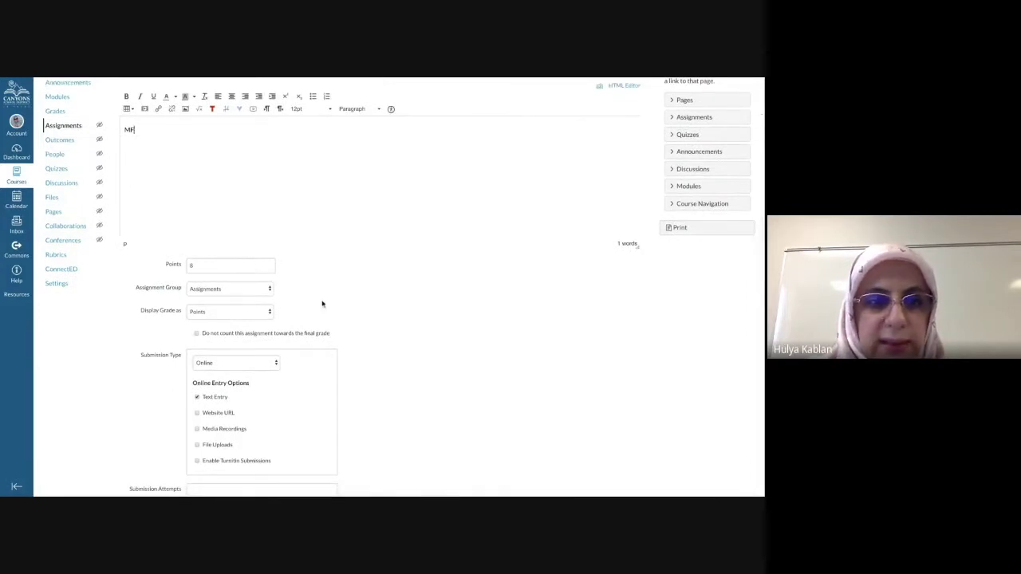
scroll(322, 304, down, 2)
click(256, 244)
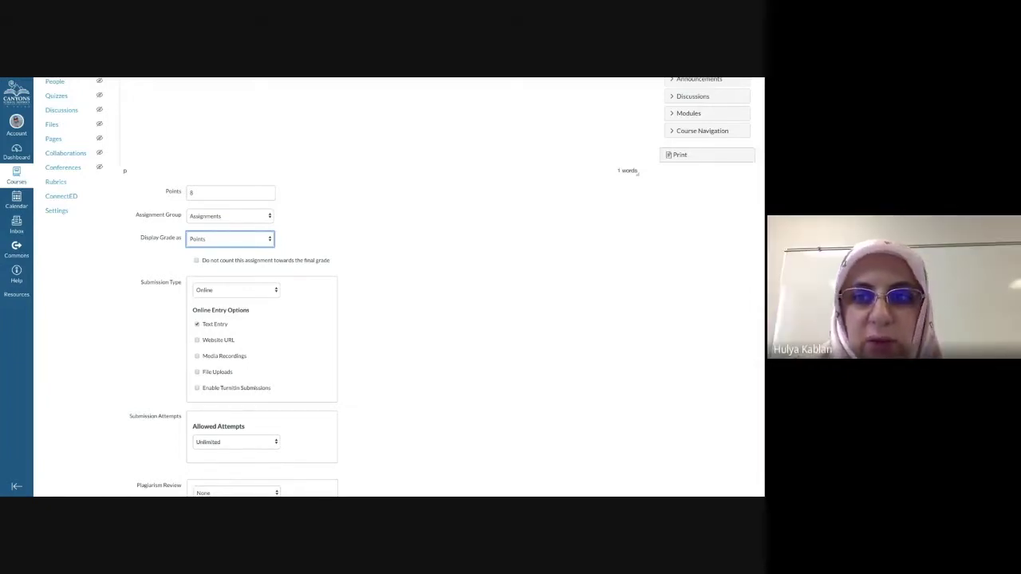
scroll(276, 239, down, 2)
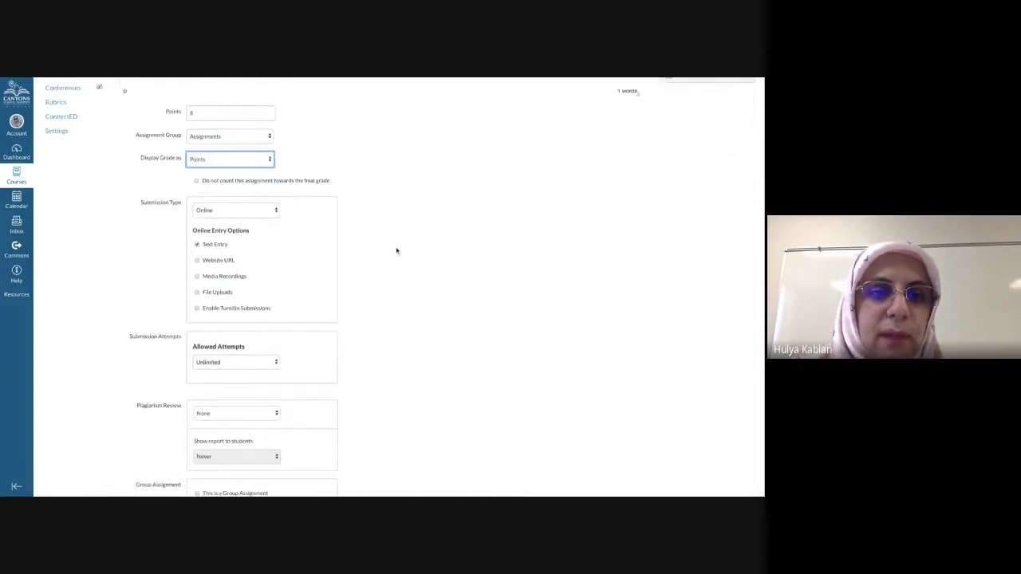
scroll(397, 251, up, 3)
scroll(396, 251, down, 5)
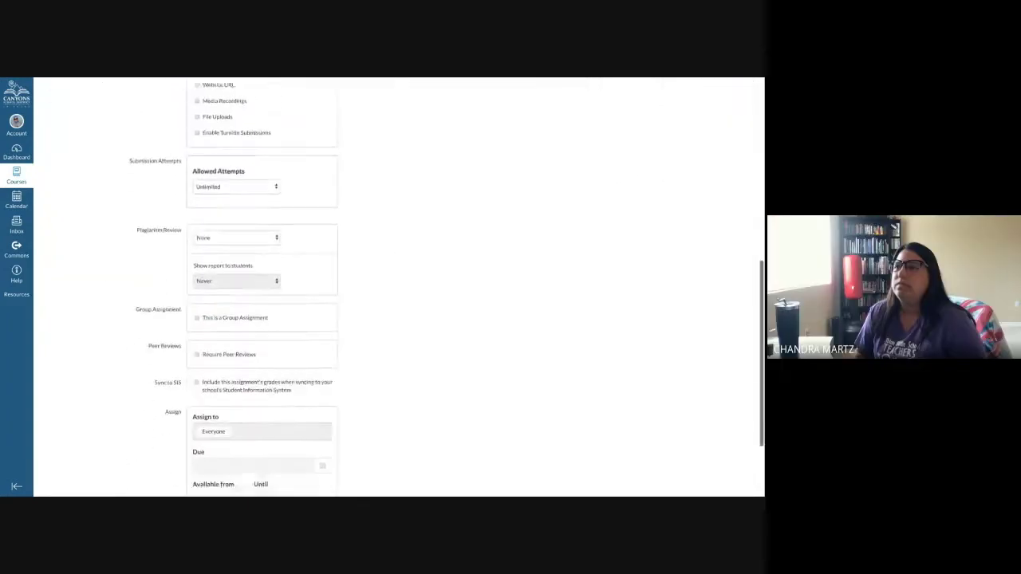
scroll(397, 287, down, 2)
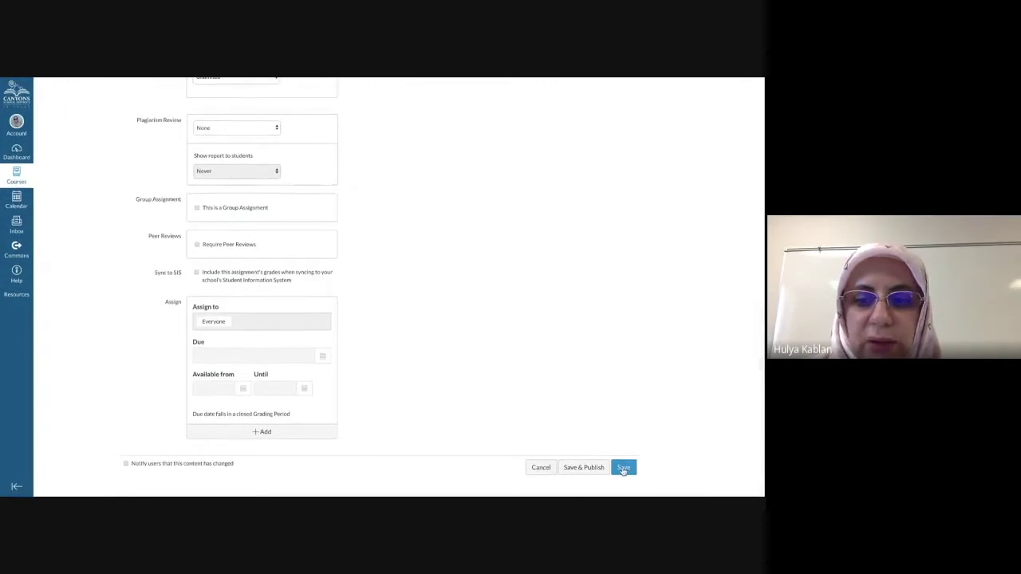
scroll(613, 322, up, 10)
scroll(613, 322, down, 1)
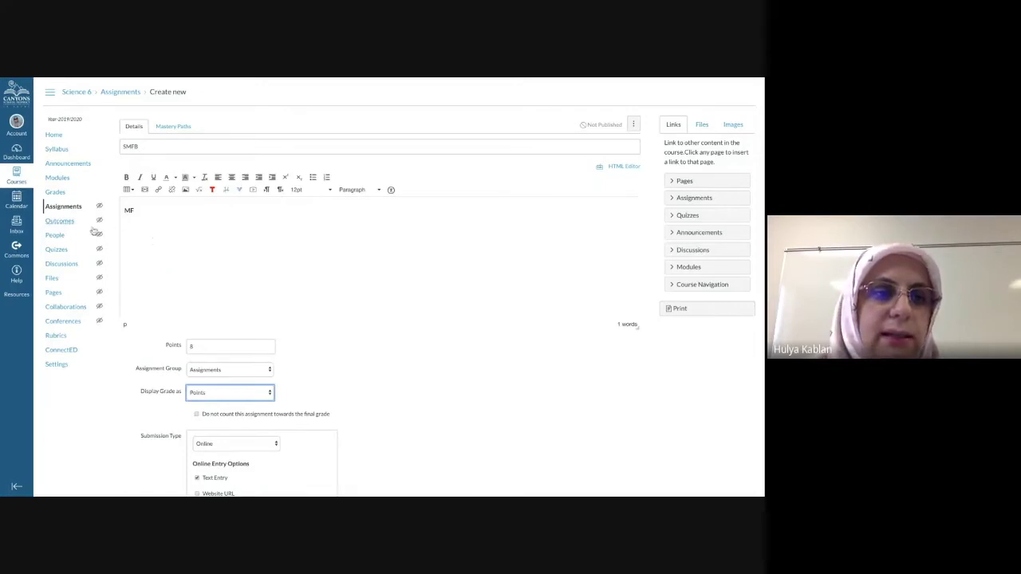
Step: Go to the Science 6 discussions list and start a new discussion
click(71, 269)
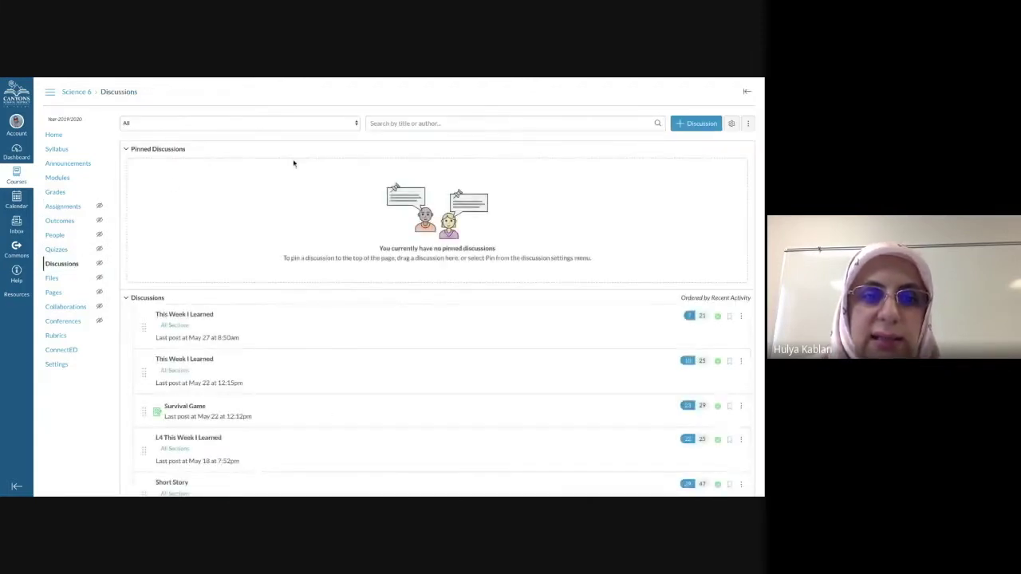
scroll(299, 218, down, 1)
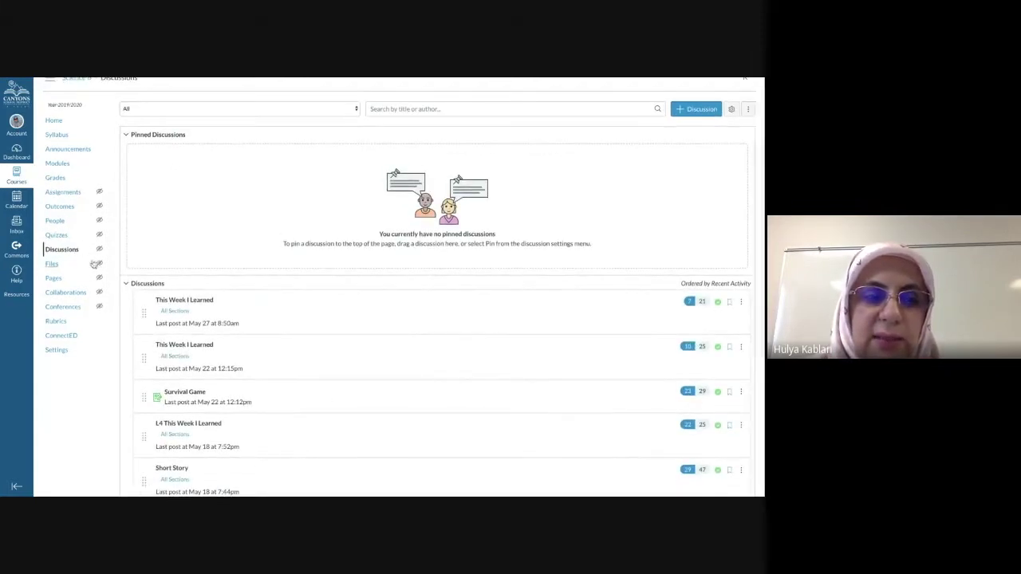
scroll(267, 212, up, 1)
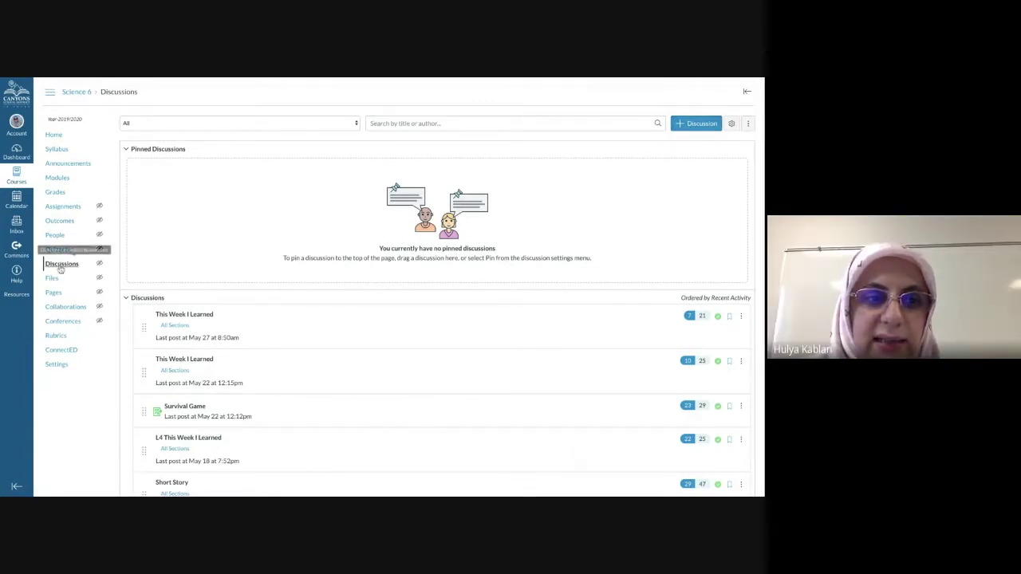
click(678, 126)
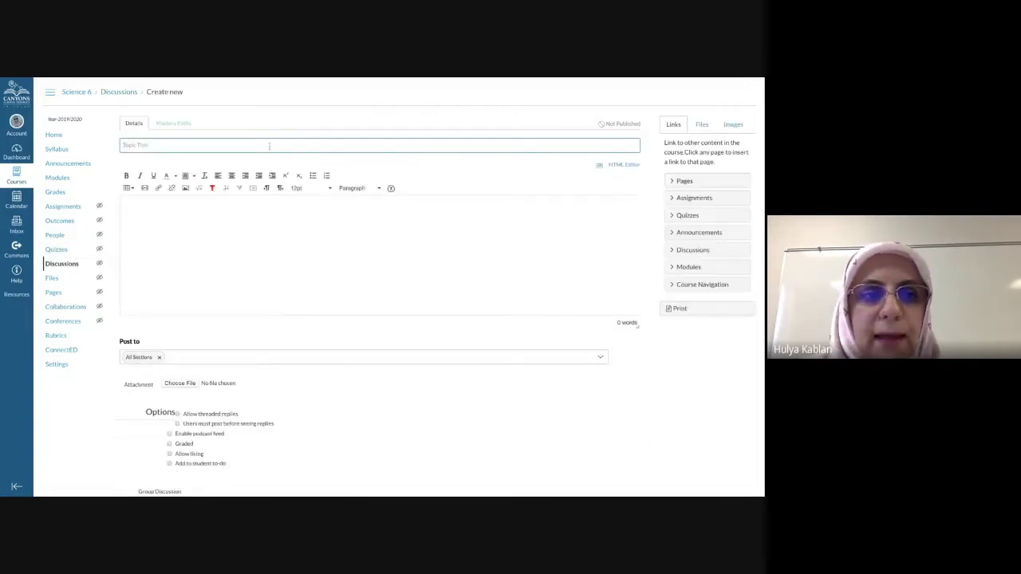
Step: Title the discussion Jots/fin with the message MFdm
text(Jots/fin)
click(255, 235)
text(MFdm)
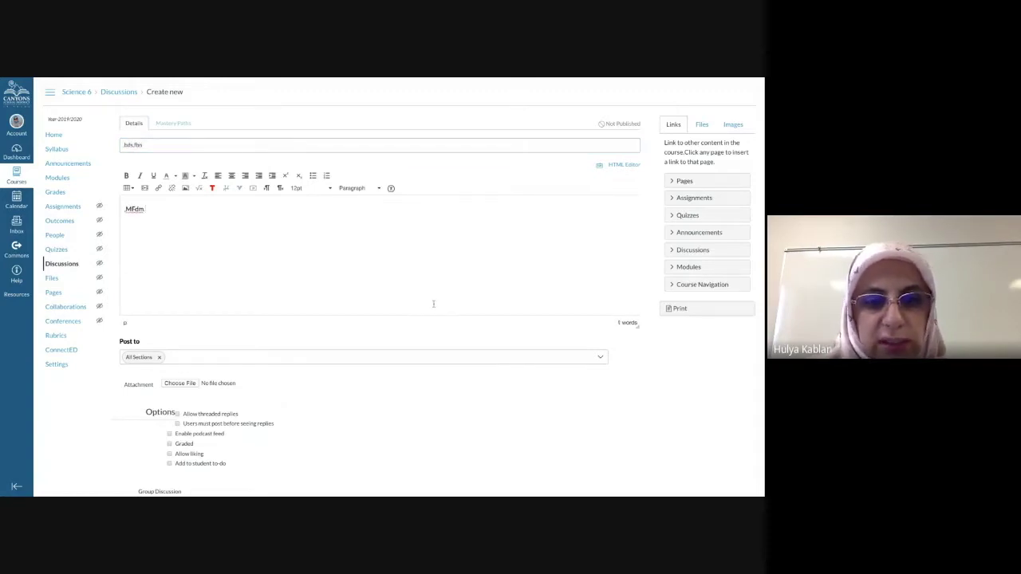
Step: Check the section options, leaving the discussion posted to All Sections
scroll(434, 303, down, 3)
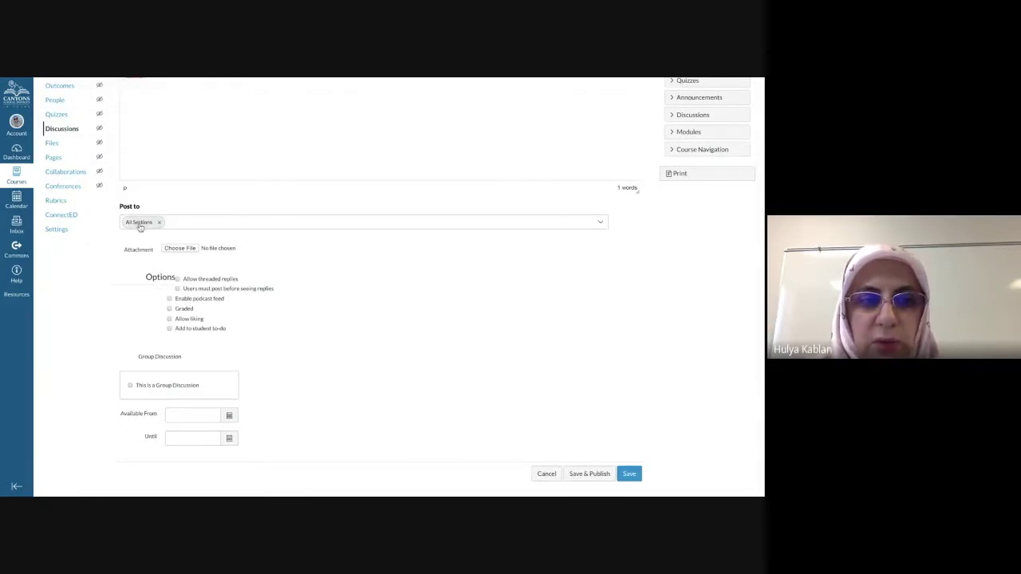
click(602, 221)
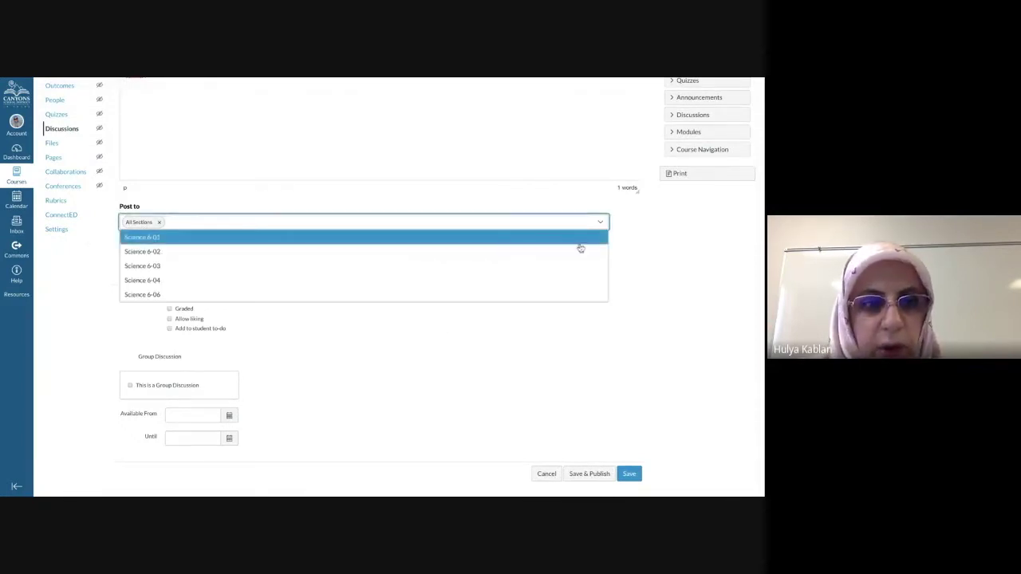
scroll(577, 270, up, 1)
click(676, 305)
scroll(624, 298, down, 1)
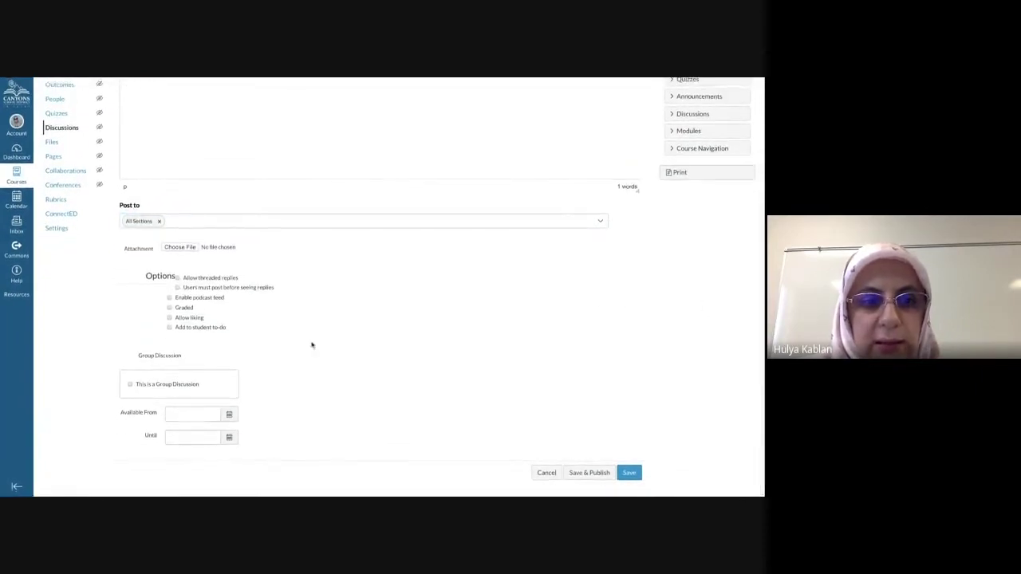
Step: Make it a group discussion using the Group 1 group set
click(130, 384)
scroll(269, 361, down, 1)
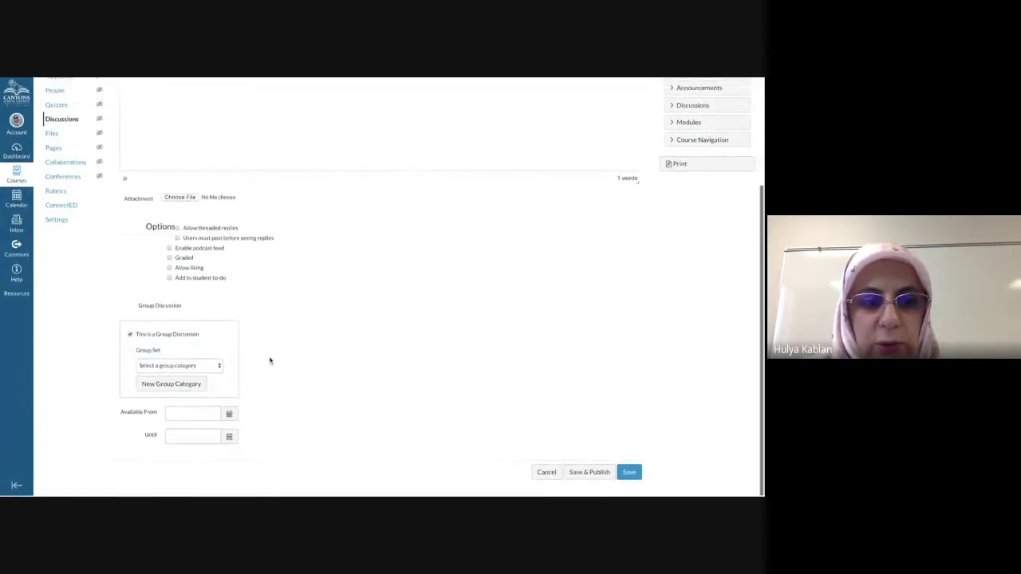
click(207, 367)
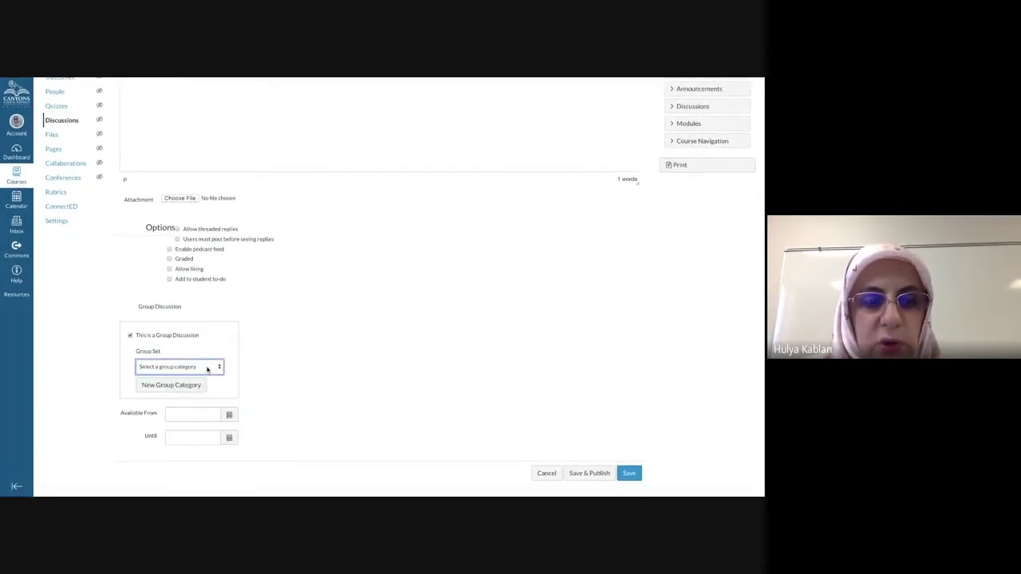
click(207, 370)
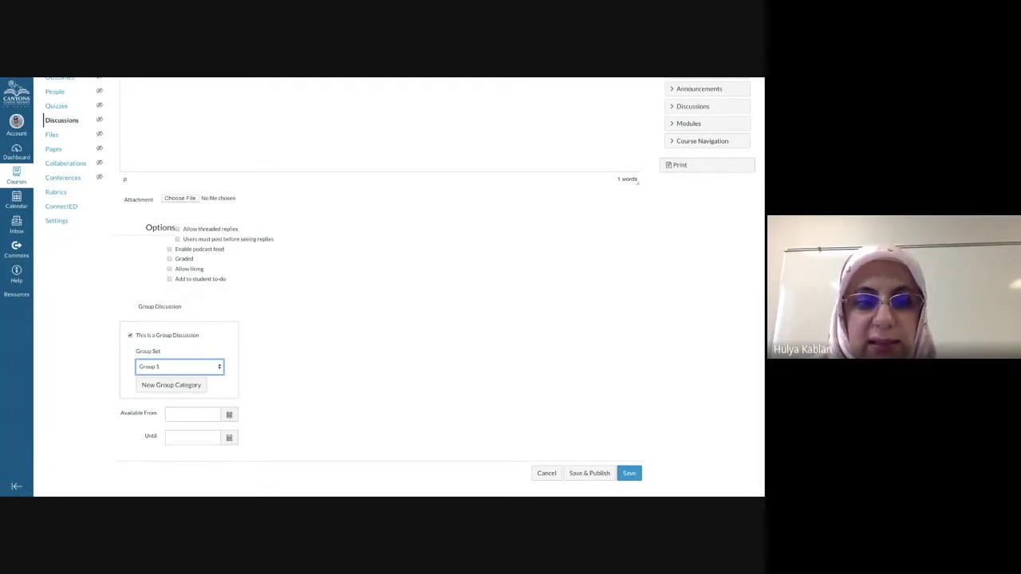
scroll(290, 303, up, 3)
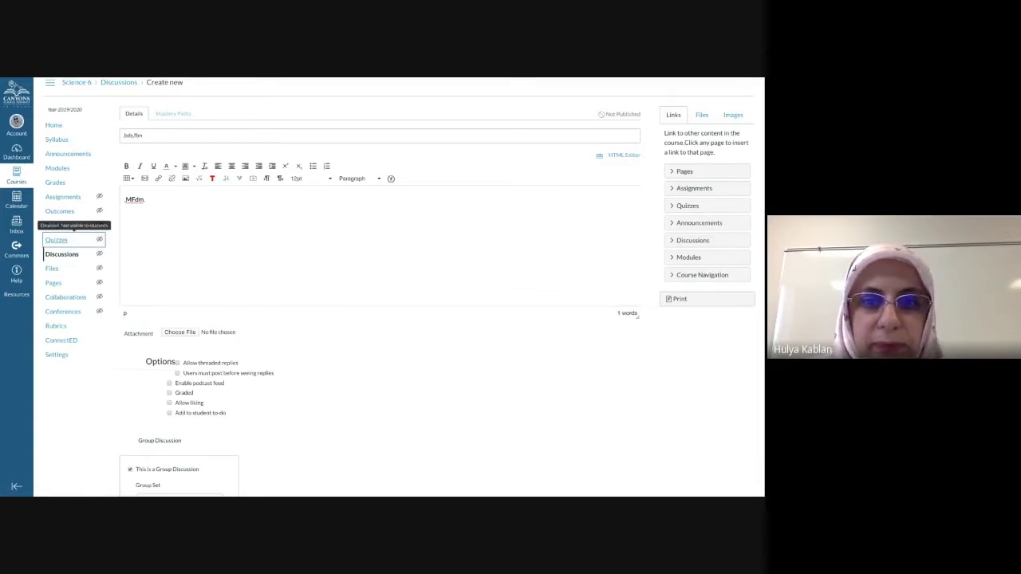
Step: Create a new Science 6 quiz using the Classic Quizzes engine
click(56, 239)
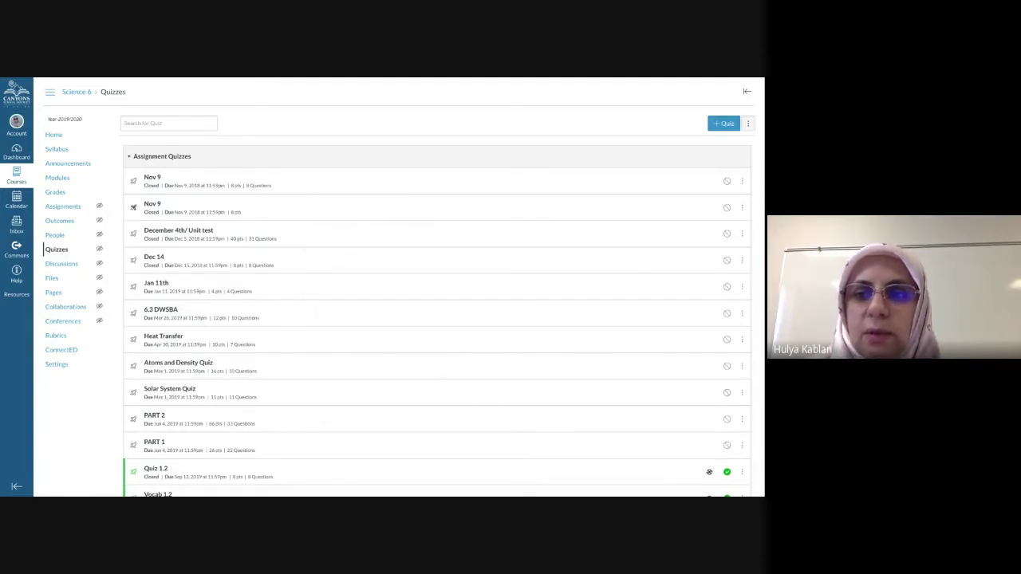
click(723, 123)
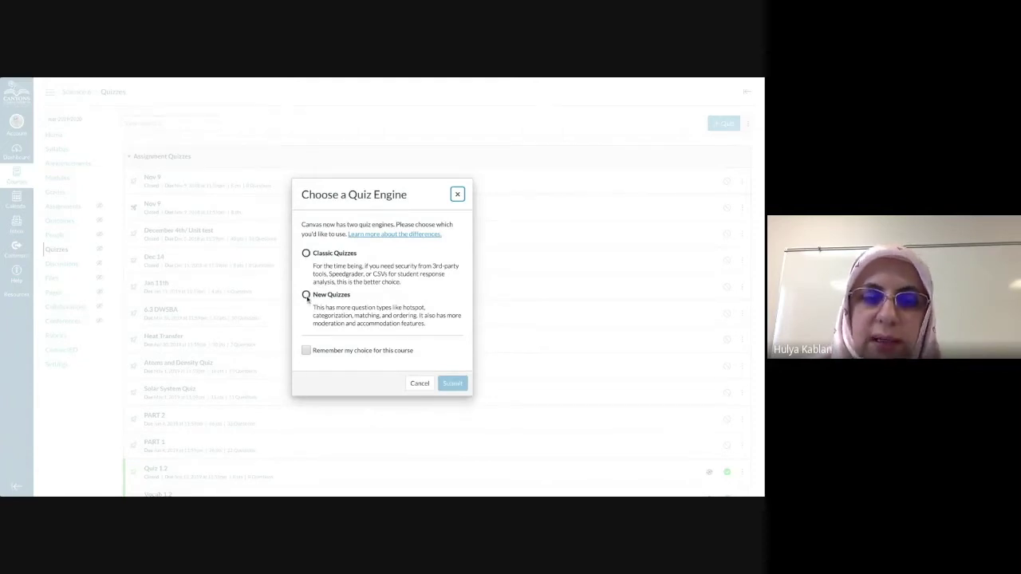
click(306, 253)
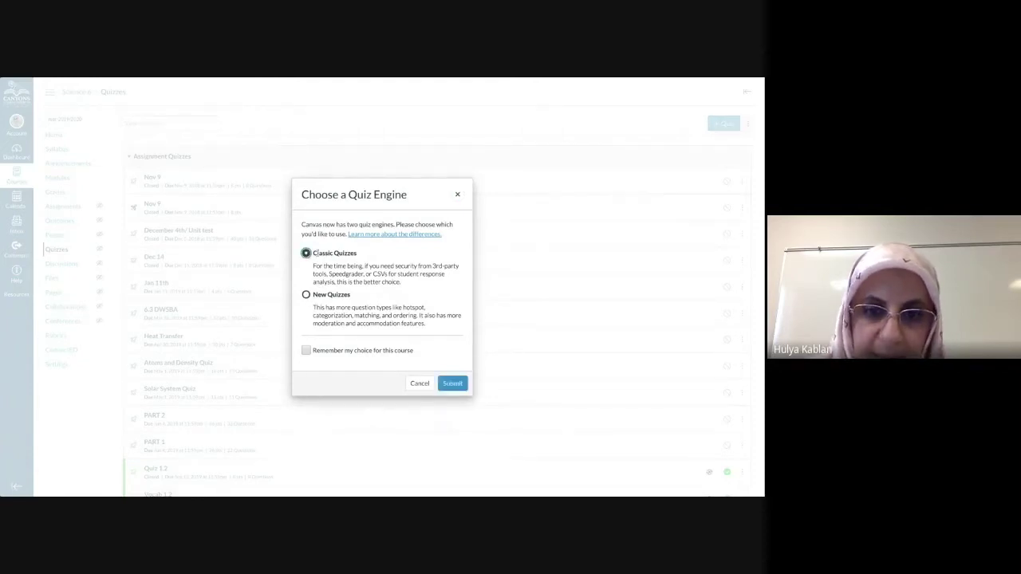
click(452, 384)
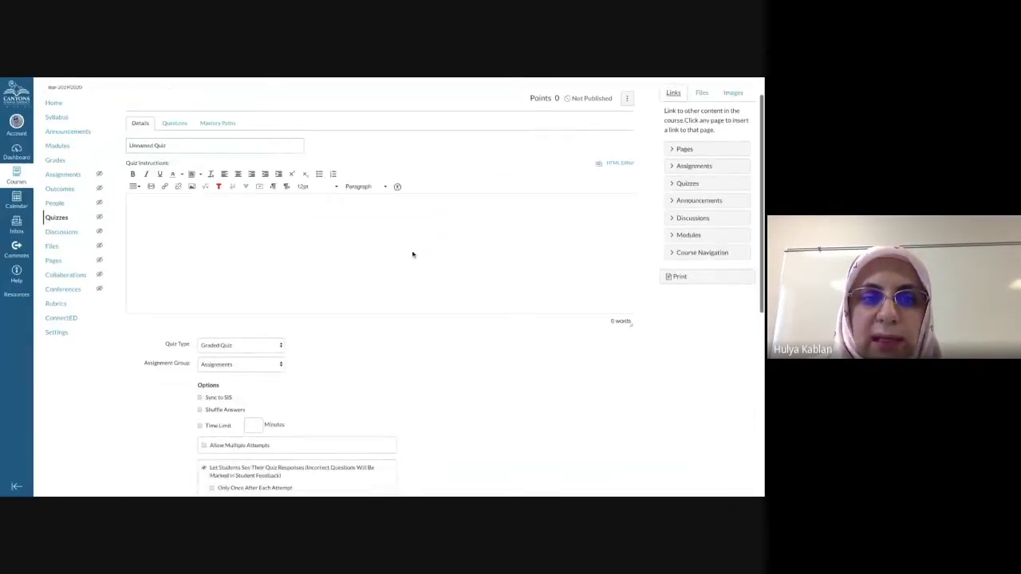
Step: Retitle the quiz dbfMN, set its instructions to MSF, and view its empty Questions list
scroll(447, 313, down, 1)
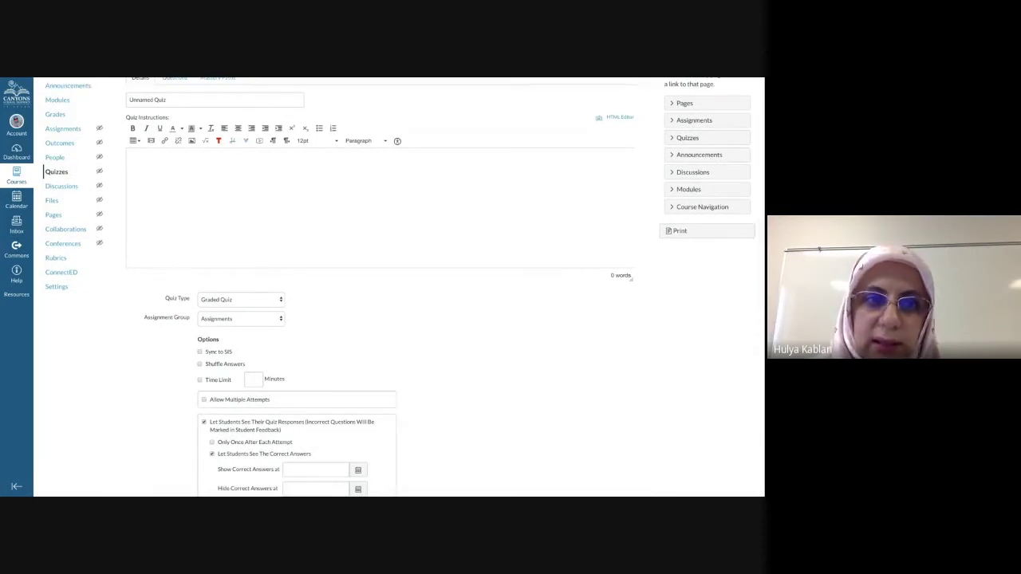
scroll(383, 287, up, 2)
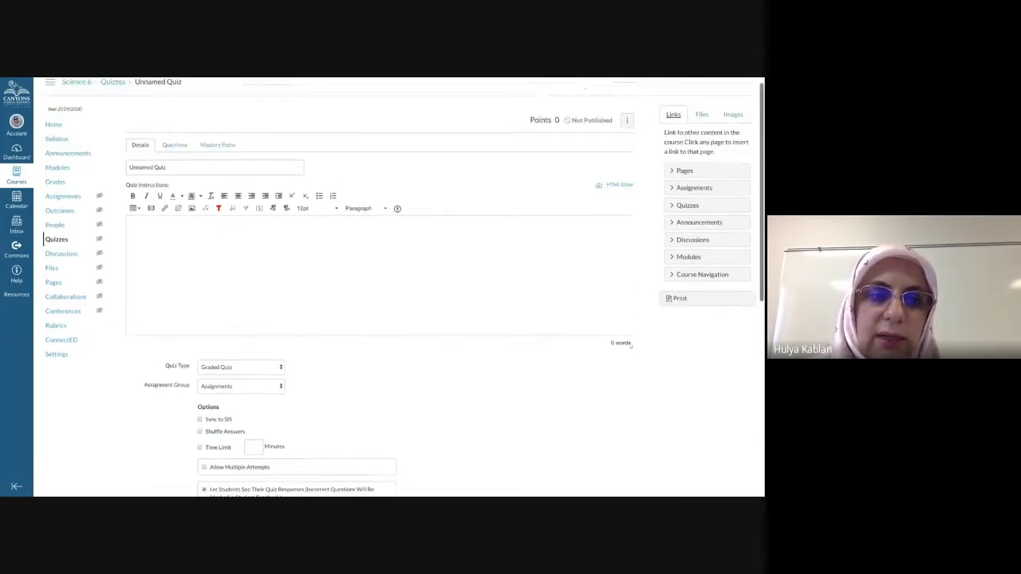
click(216, 170)
key(ctrl+a)
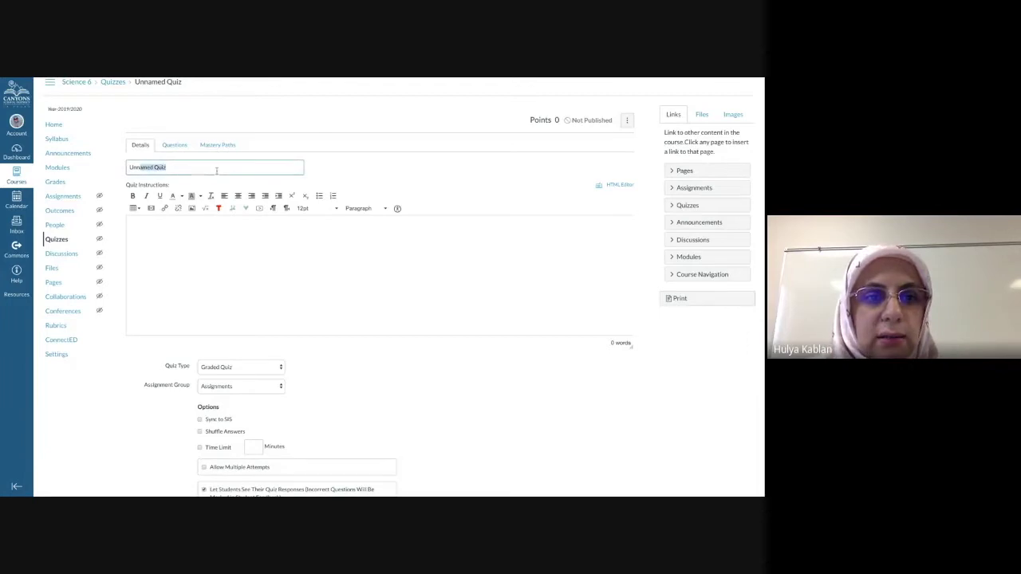
text(dbfMN)
click(168, 242)
text(MSF)
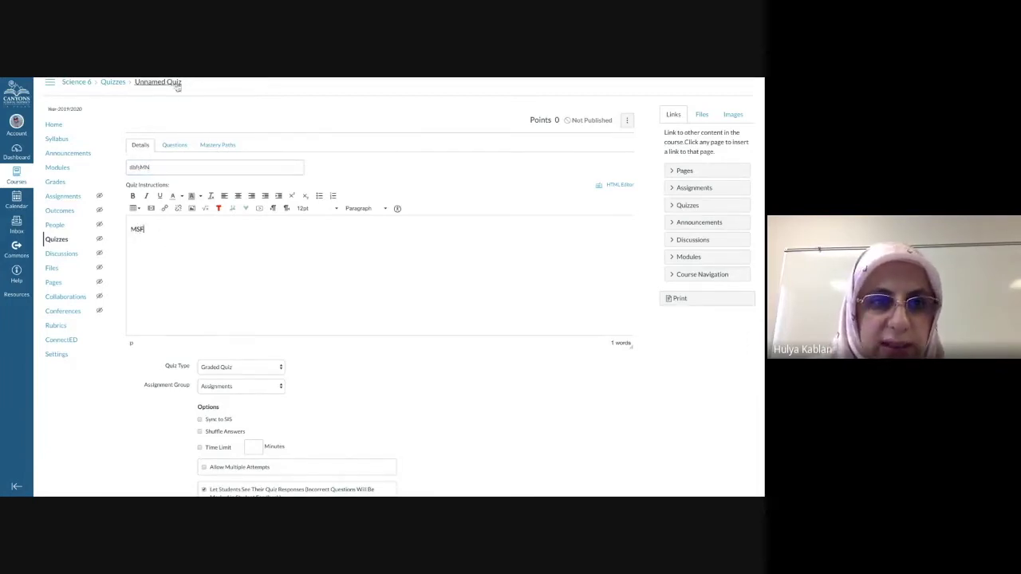
click(175, 145)
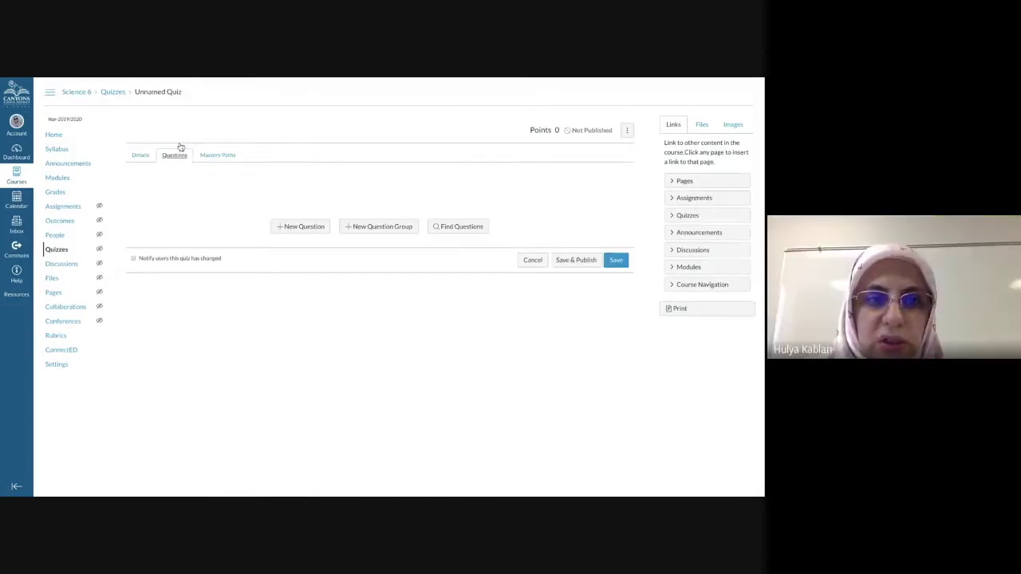
click(307, 227)
text(MD)
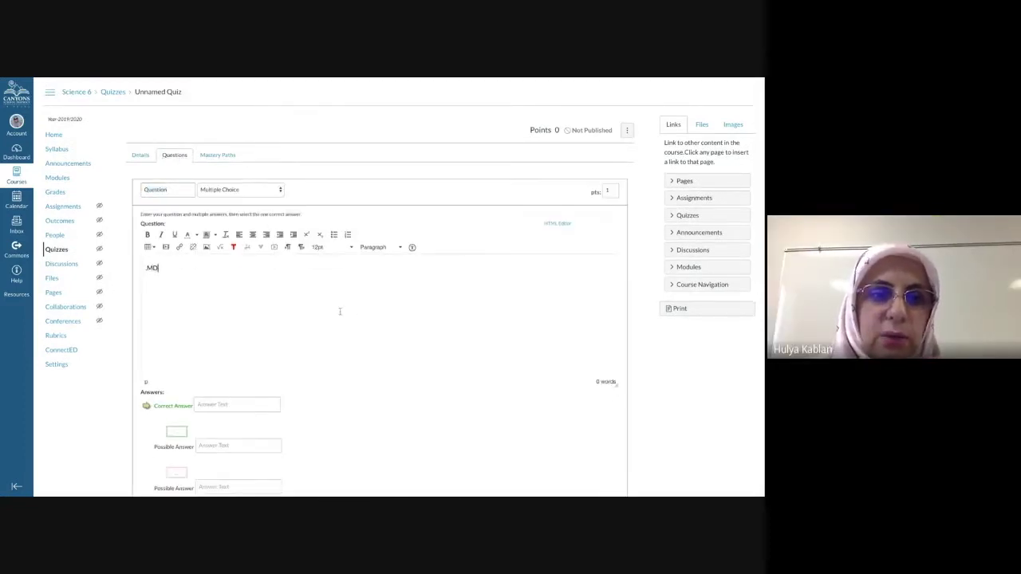
click(277, 194)
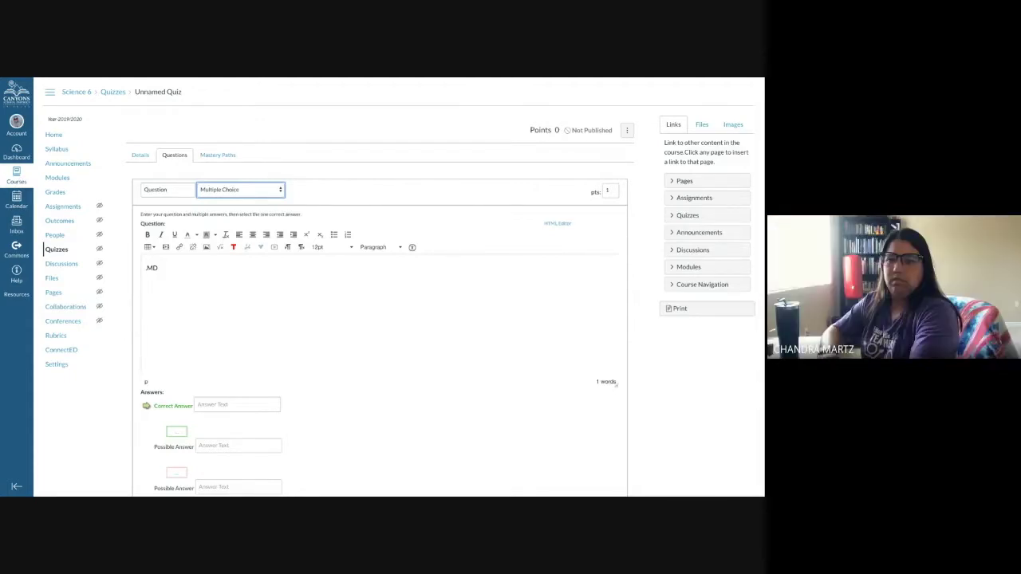
scroll(403, 287, down, 3)
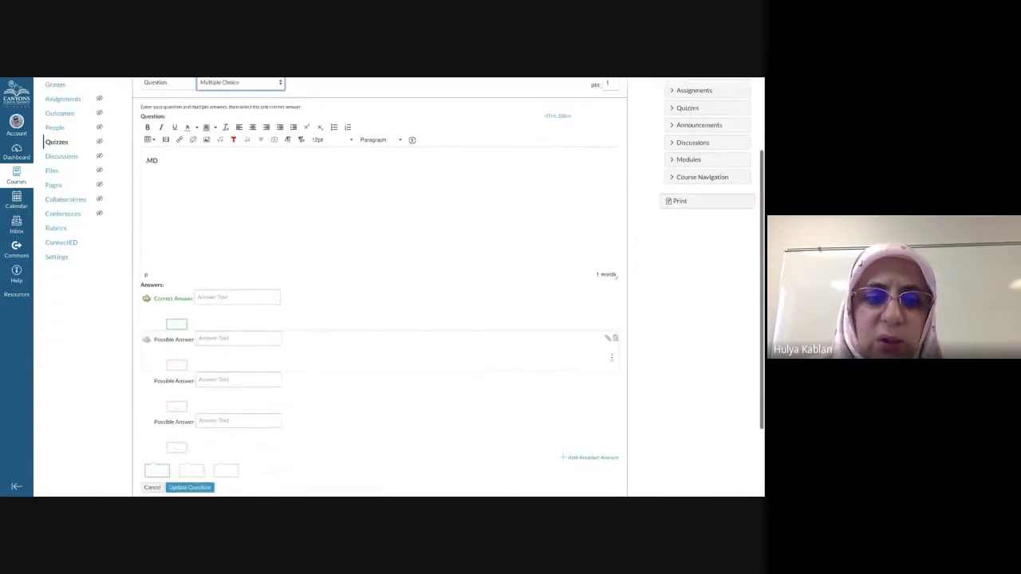
scroll(375, 351, down, 3)
scroll(375, 351, up, 4)
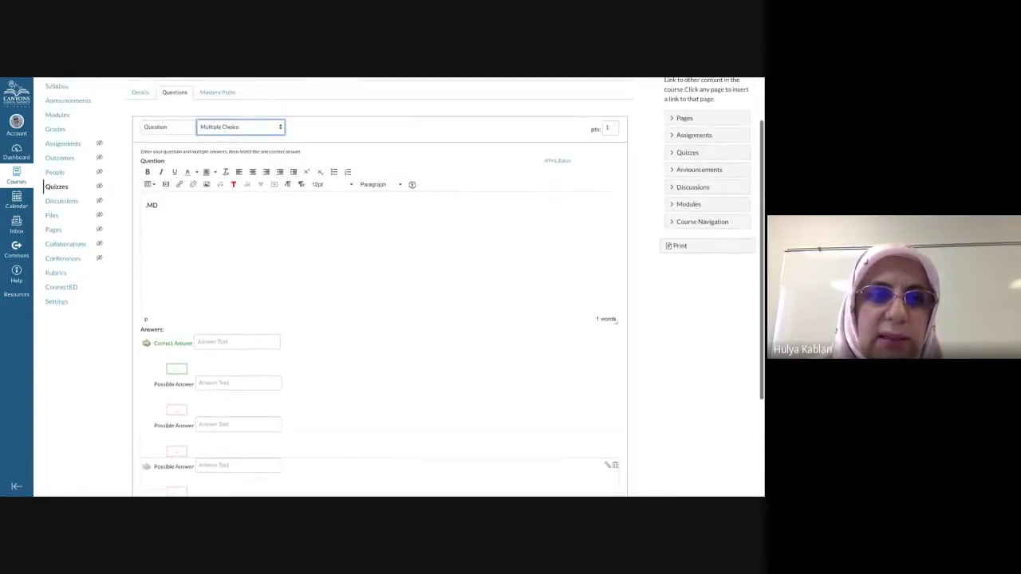
Step: Review the quiz's Details settings, including Quiz Type and Options
click(140, 92)
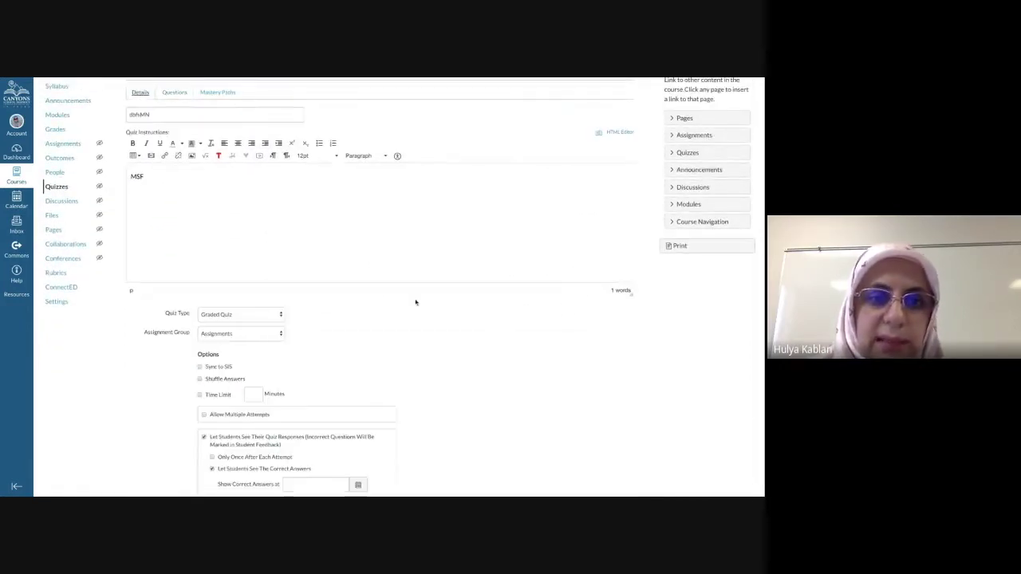
scroll(472, 347, down, 4)
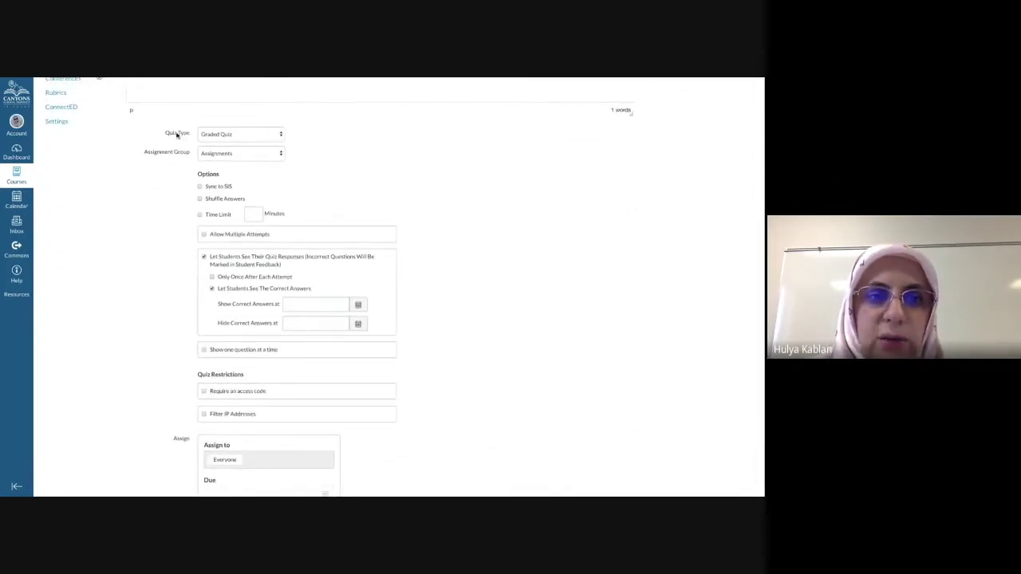
click(233, 136)
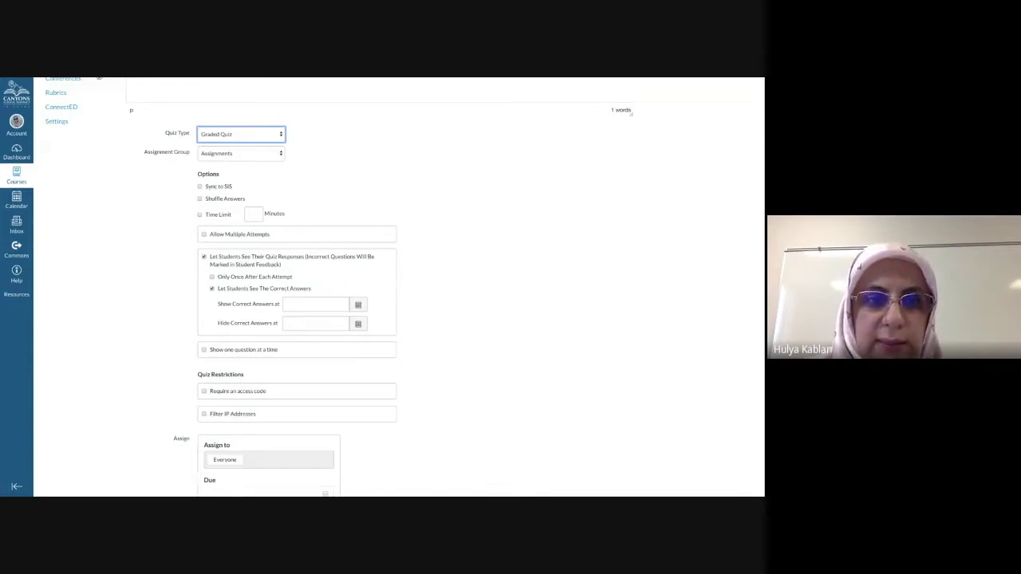
scroll(471, 189, down, 1)
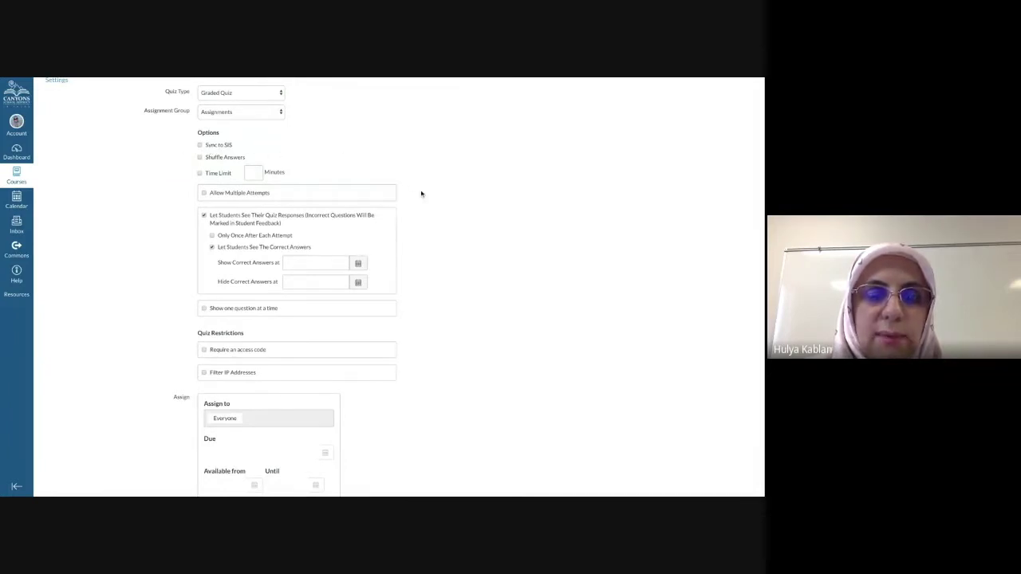
scroll(379, 156, up, 1)
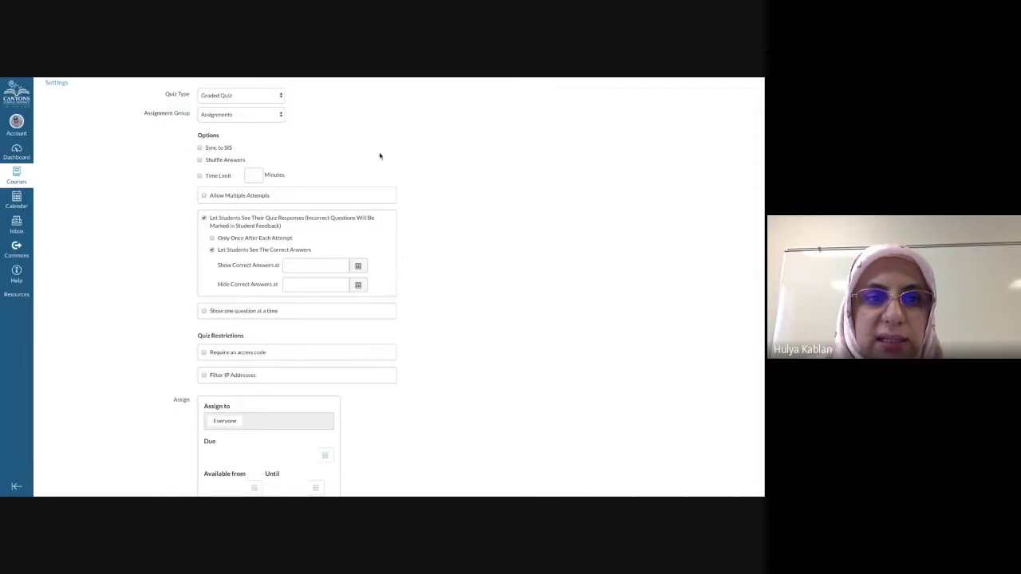
scroll(381, 160, down, 2)
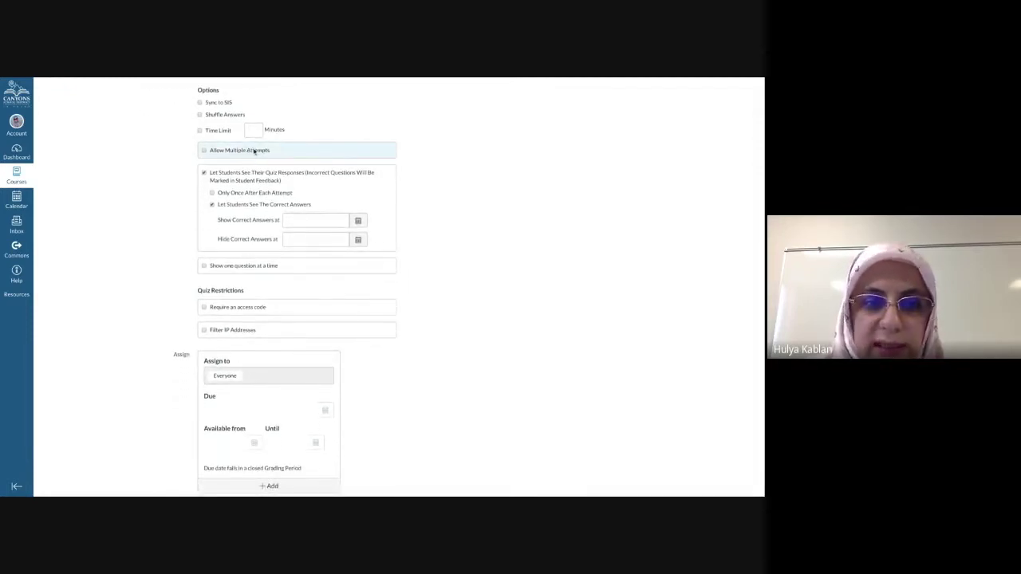
scroll(508, 220, down, 3)
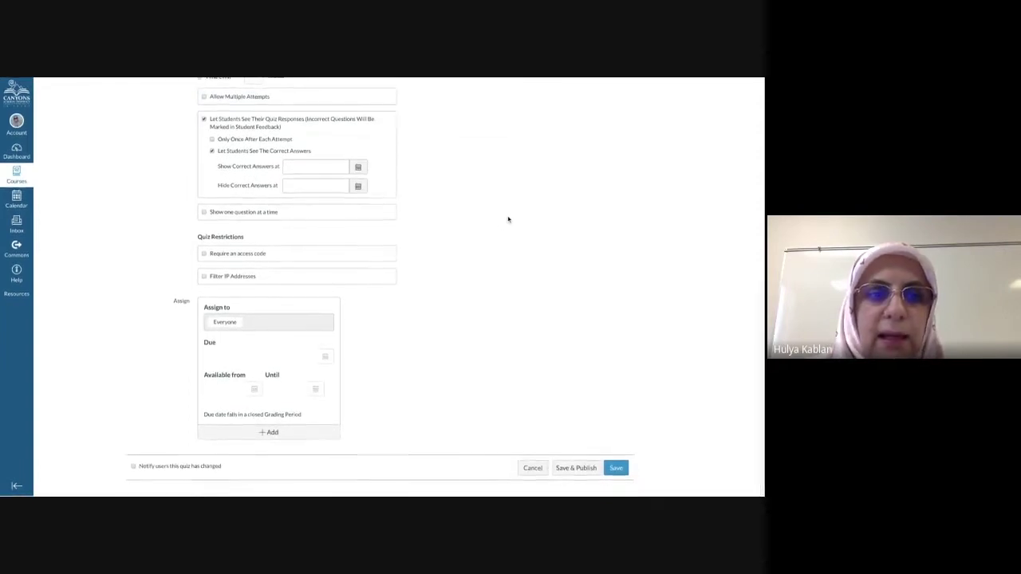
Step: Check who the quiz is assigned to, then go to the course Assignments list
click(247, 323)
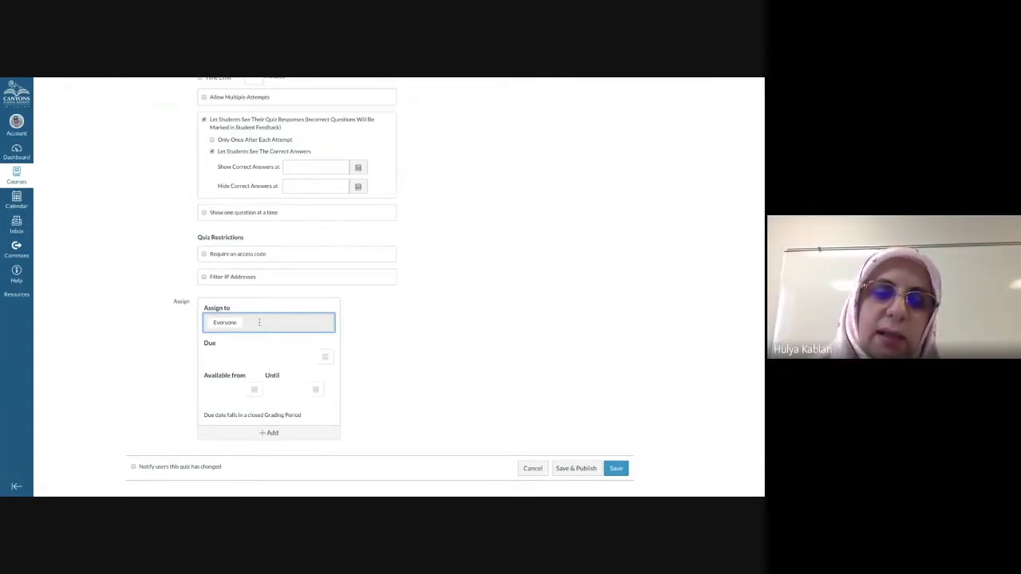
scroll(460, 348, up, 1)
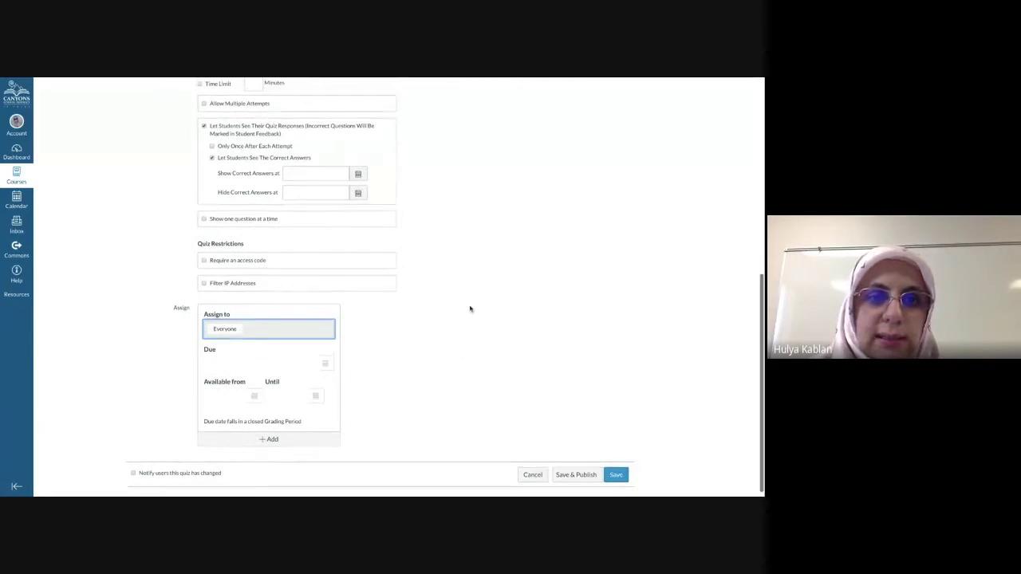
scroll(470, 304, up, 1)
scroll(471, 304, up, 10)
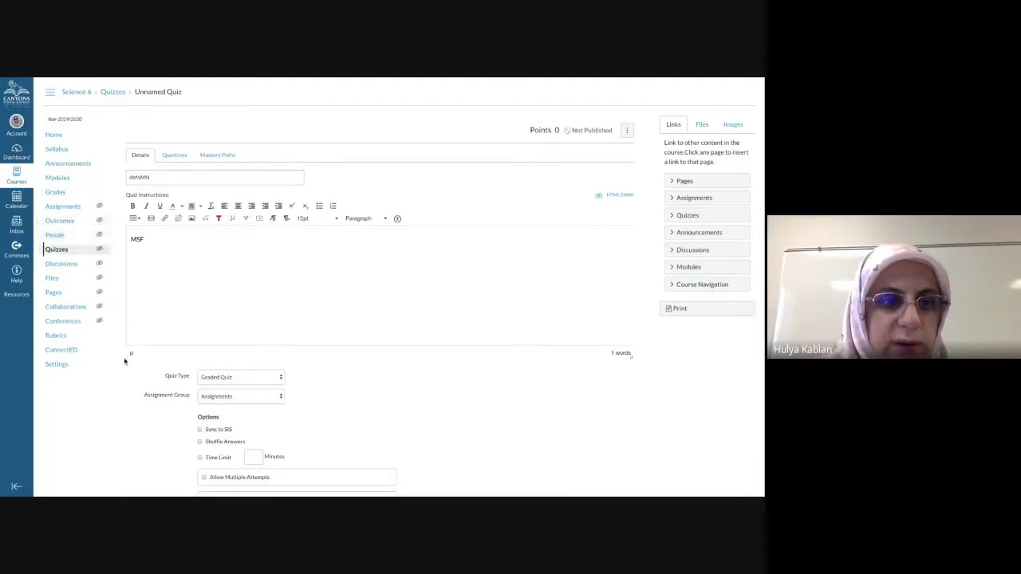
click(76, 208)
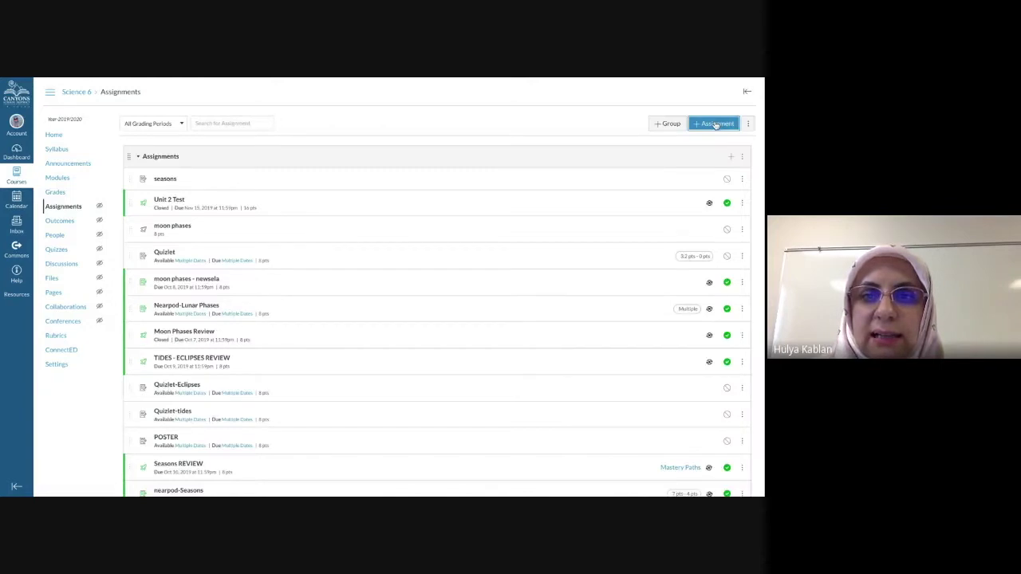
Step: Start a new assignment with External Tool submission instead of Text Entry, and browse available tools
click(717, 124)
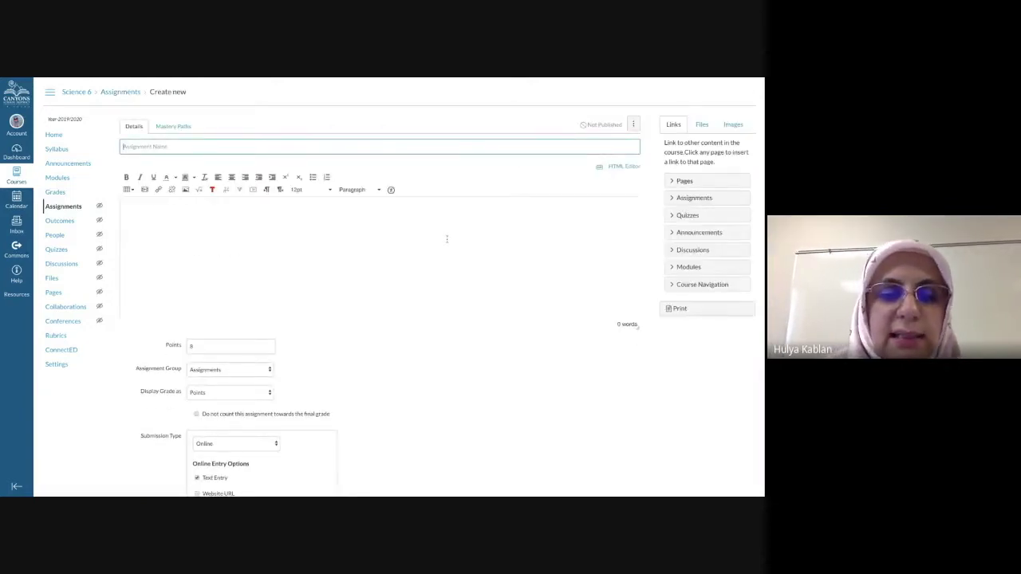
scroll(447, 239, down, 4)
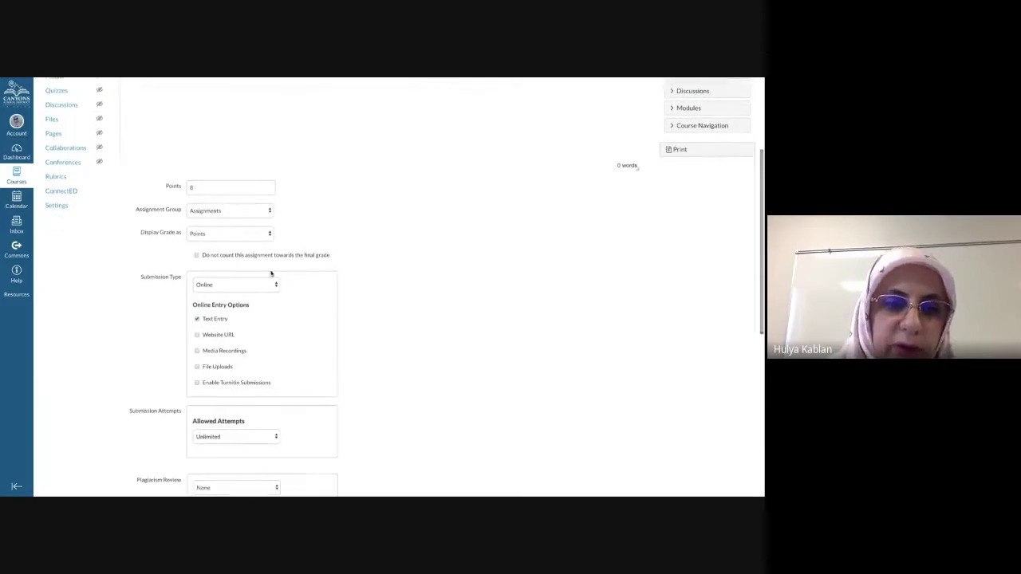
scroll(401, 280, down, 2)
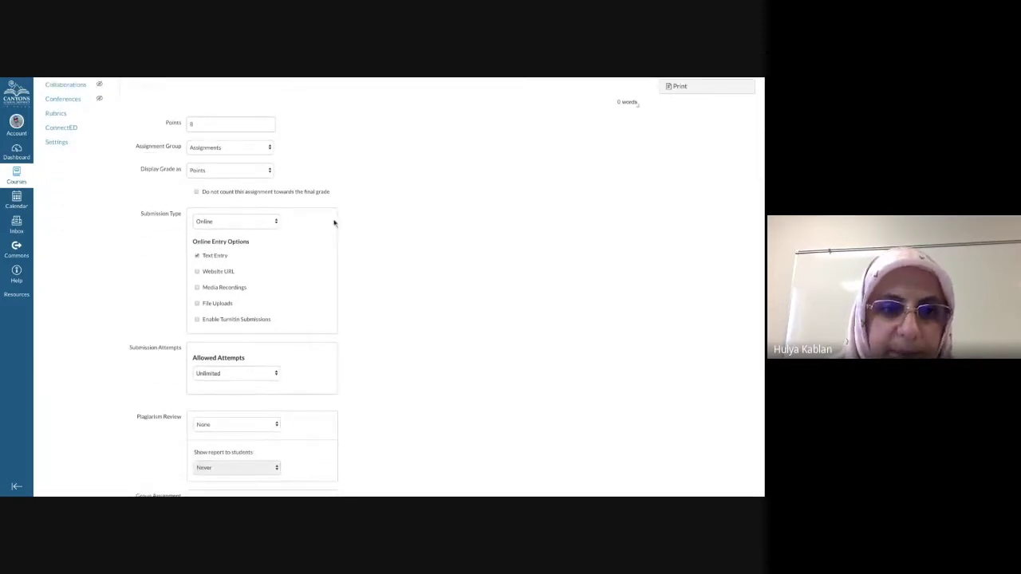
scroll(378, 244, up, 6)
scroll(365, 260, down, 5)
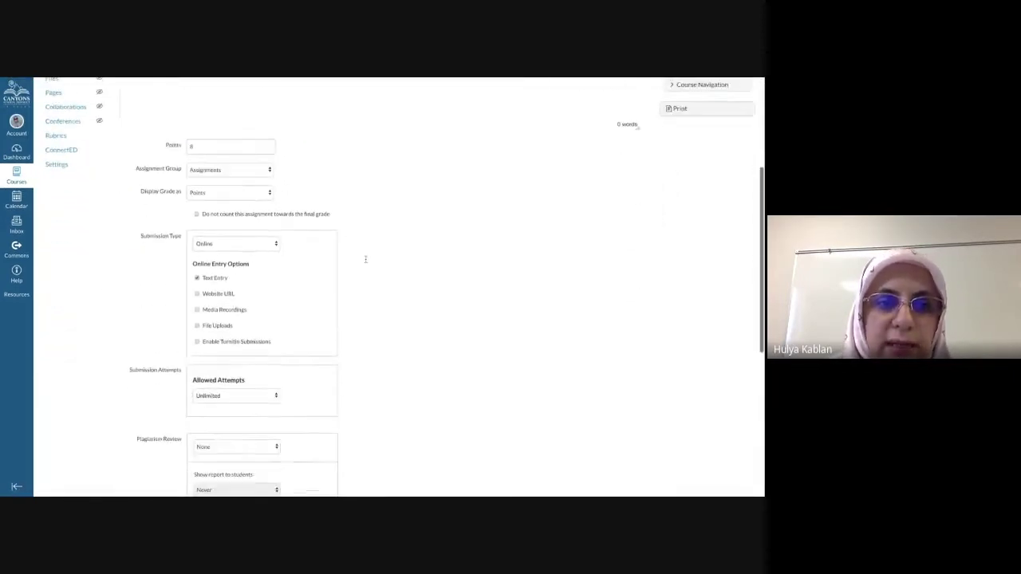
scroll(371, 260, down, 1)
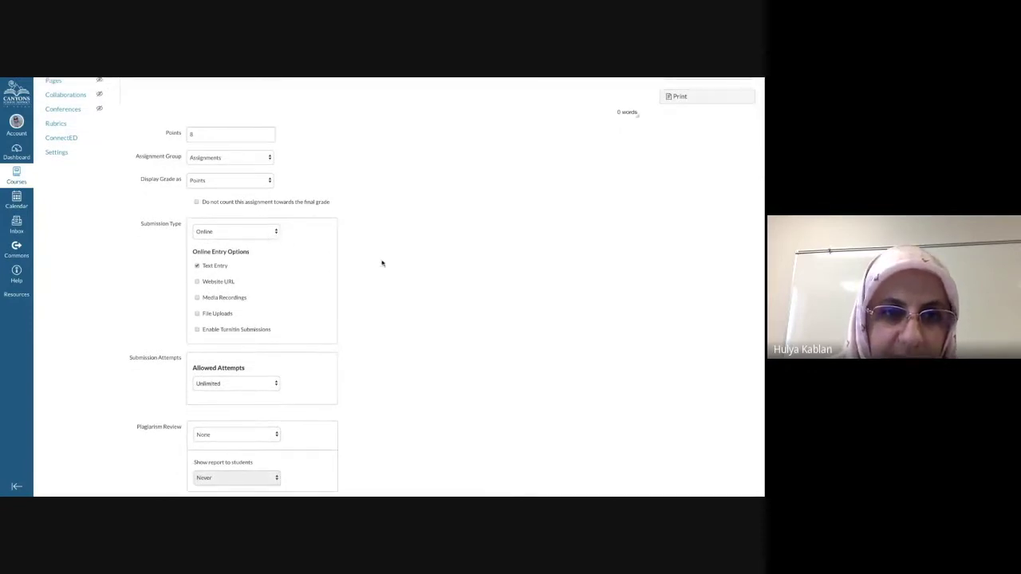
scroll(382, 264, down, 2)
click(197, 245)
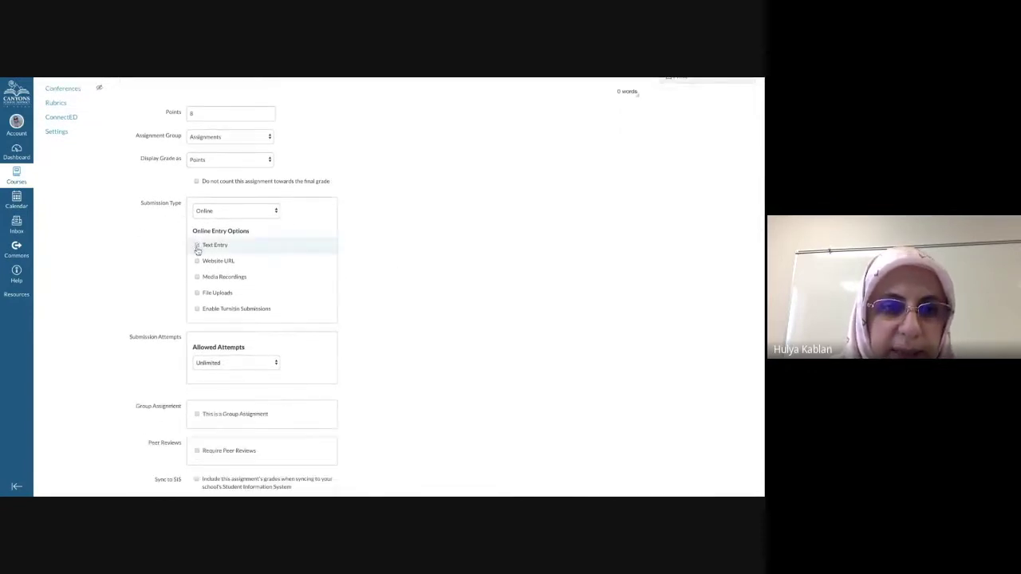
click(244, 212)
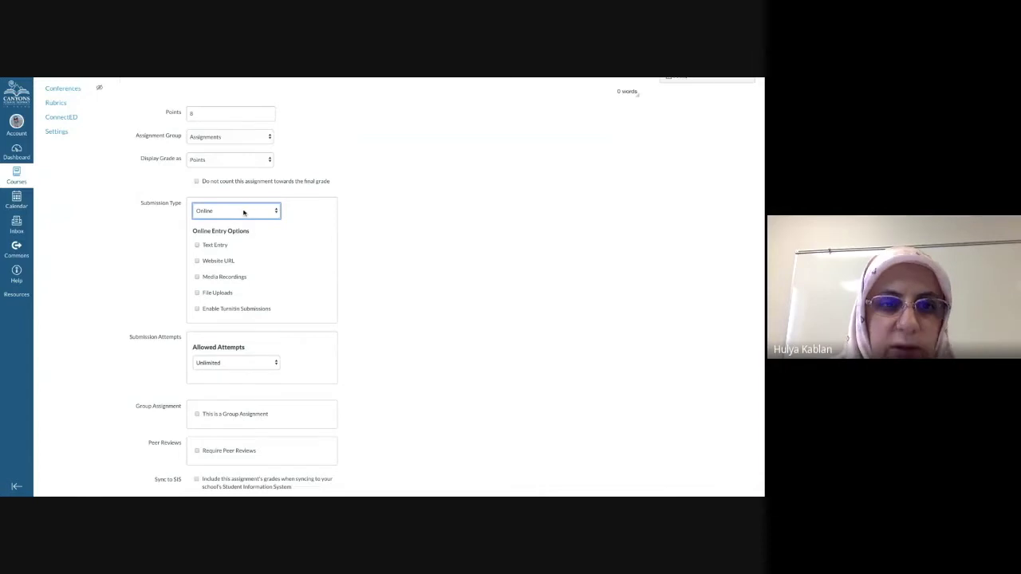
click(236, 241)
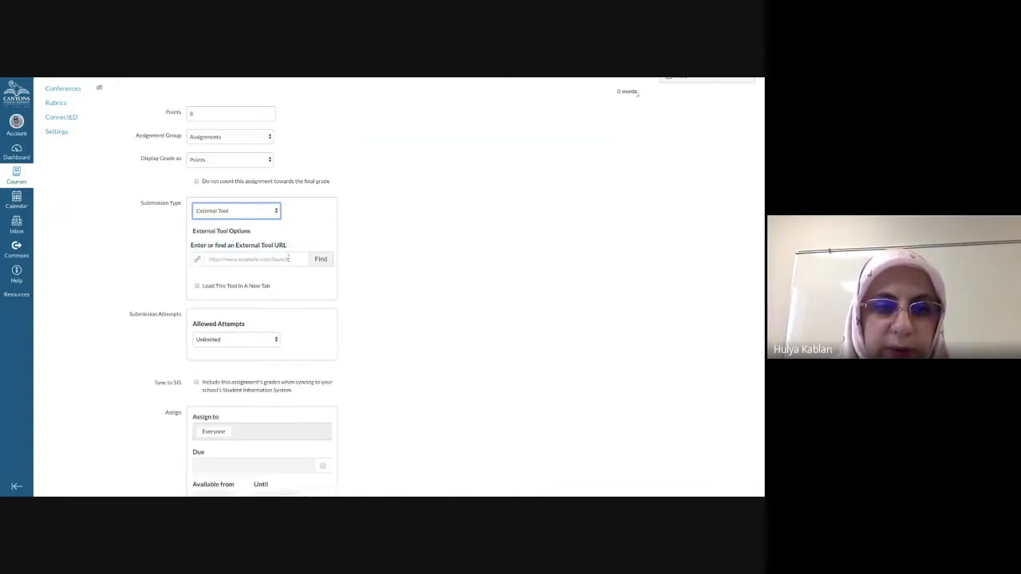
click(320, 259)
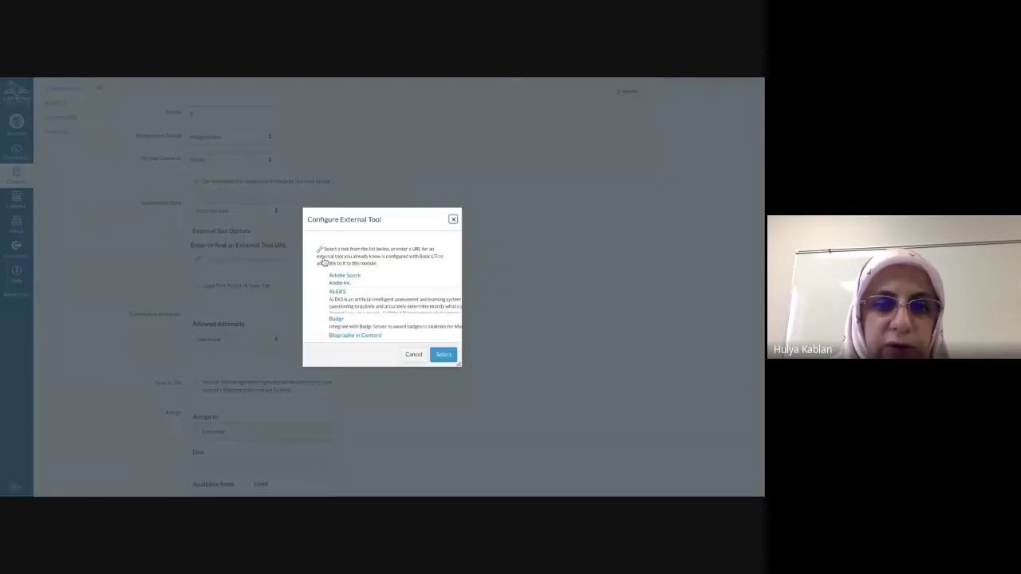
scroll(381, 296, down, 2)
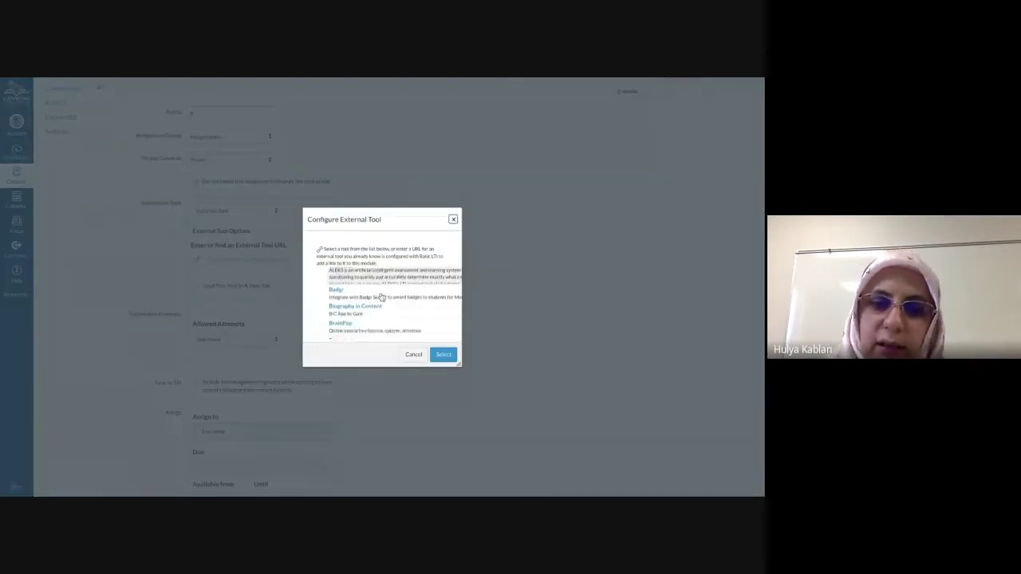
scroll(381, 297, down, 4)
scroll(376, 315, down, 5)
scroll(375, 315, down, 3)
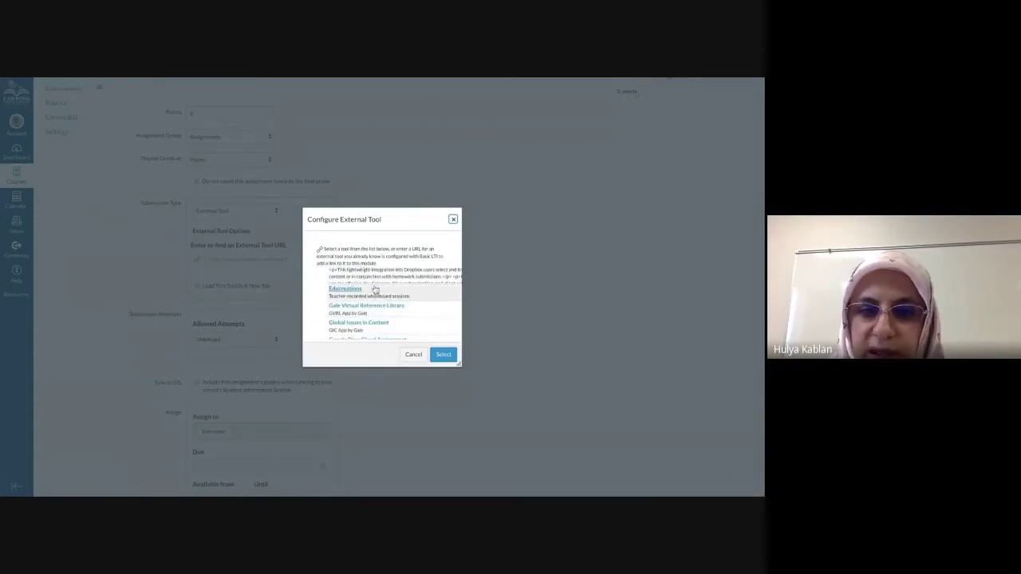
scroll(381, 303, down, 6)
scroll(393, 315, down, 3)
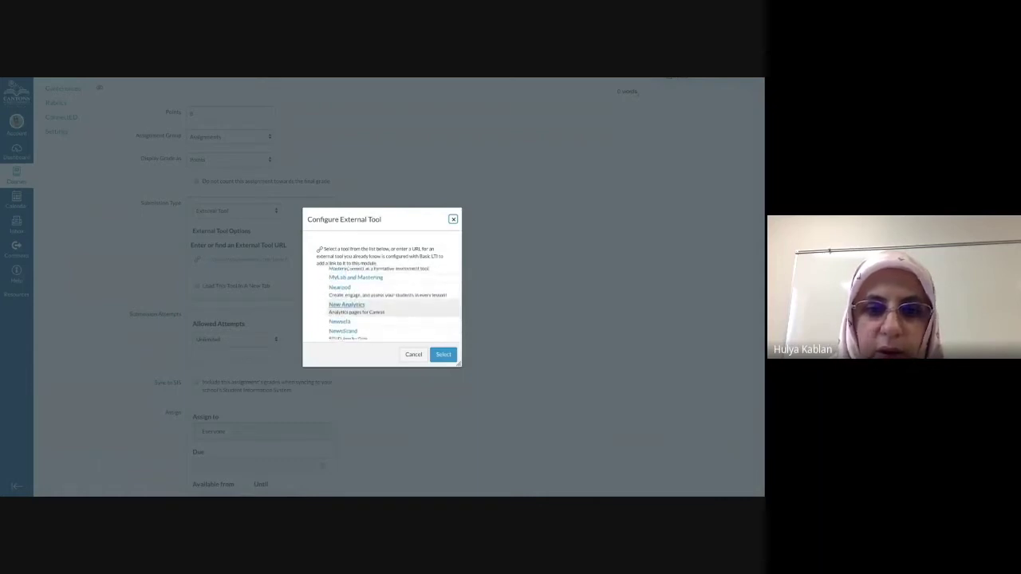
scroll(392, 306, down, 1)
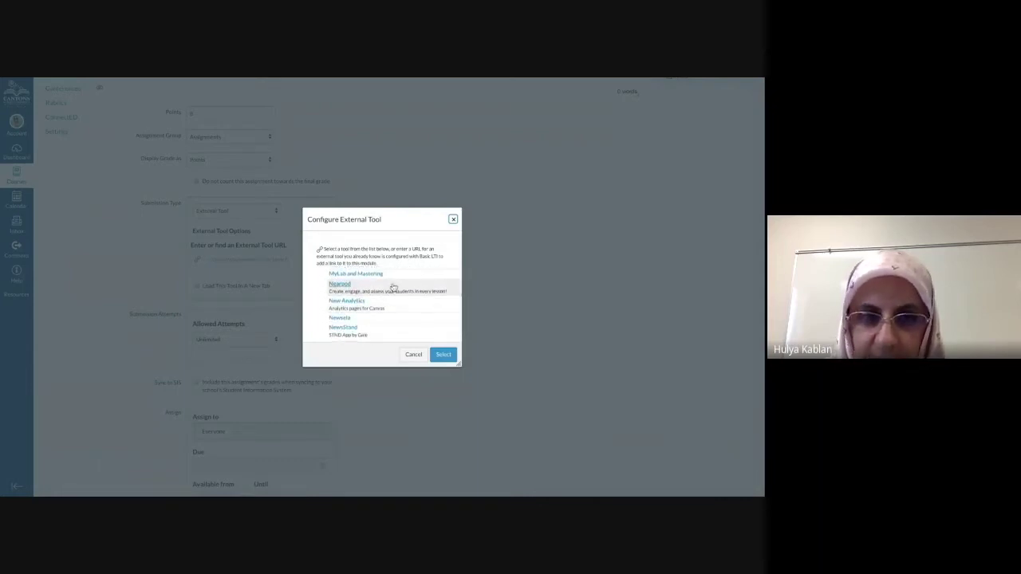
scroll(392, 287, down, 5)
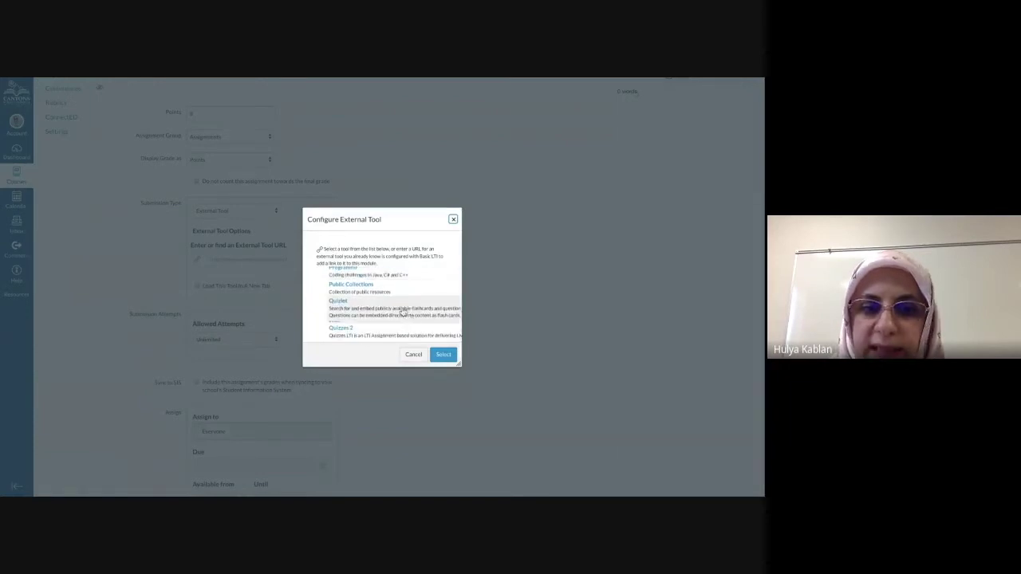
scroll(402, 312, down, 3)
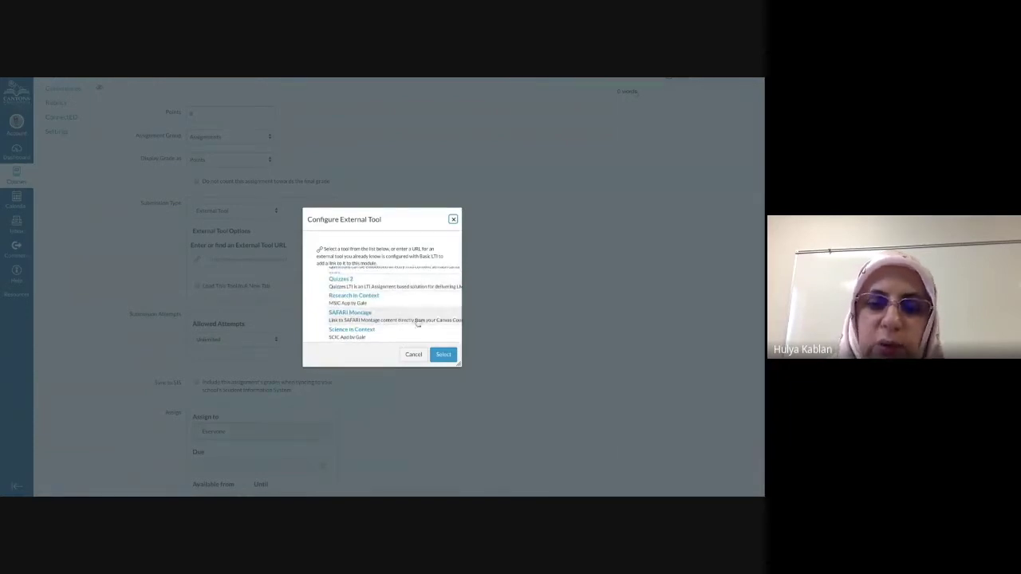
Step: Close the external tool list without choosing a tool and switch to the Assignments slide
click(413, 354)
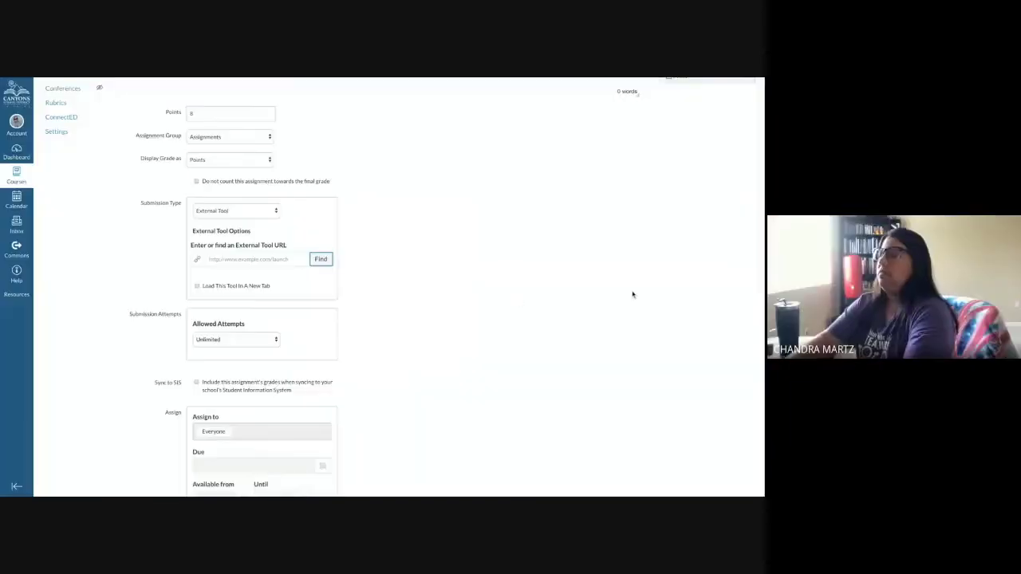
scroll(632, 294, up, 2)
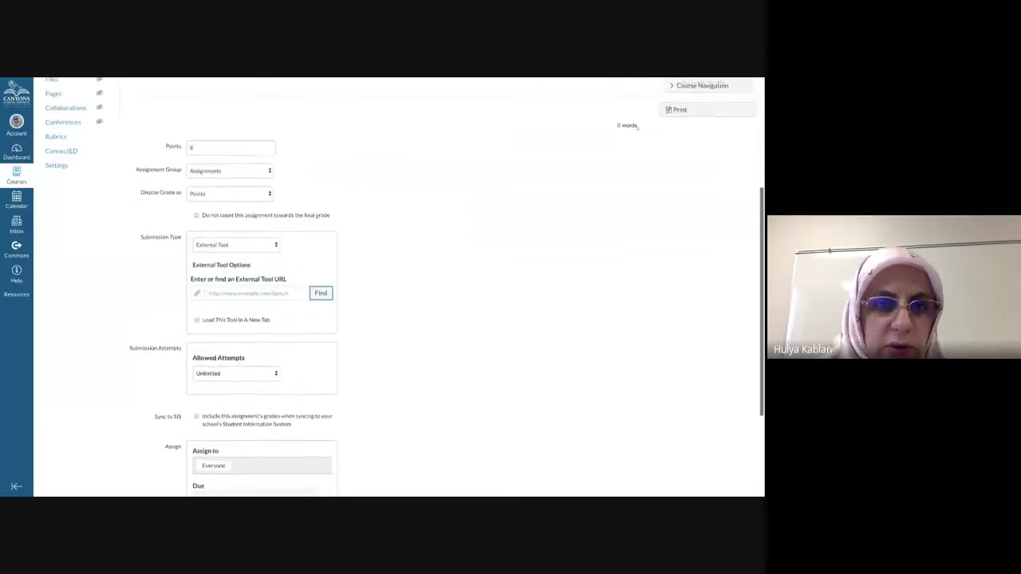
scroll(327, 235, up, 5)
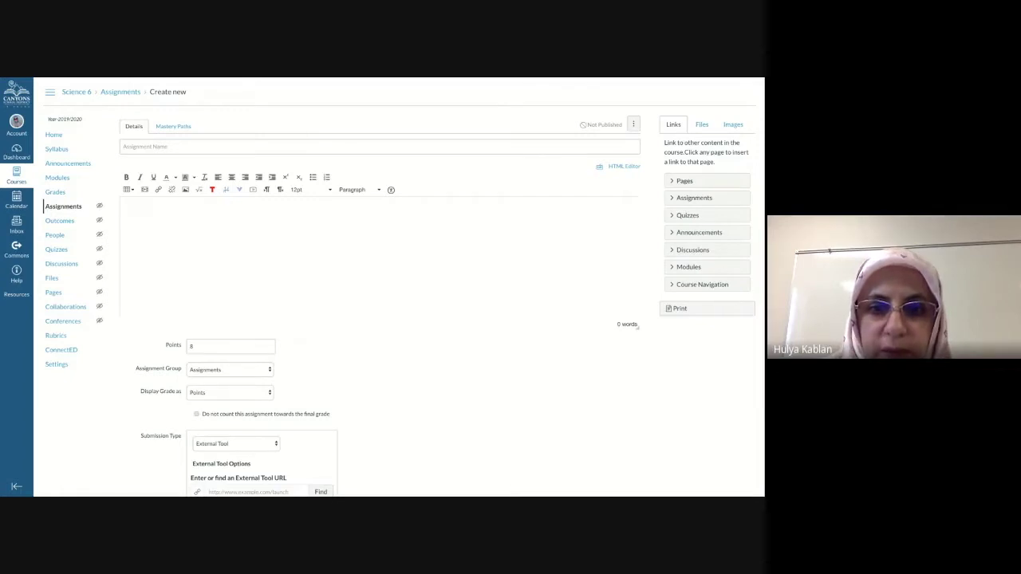
key(alt+Tab)
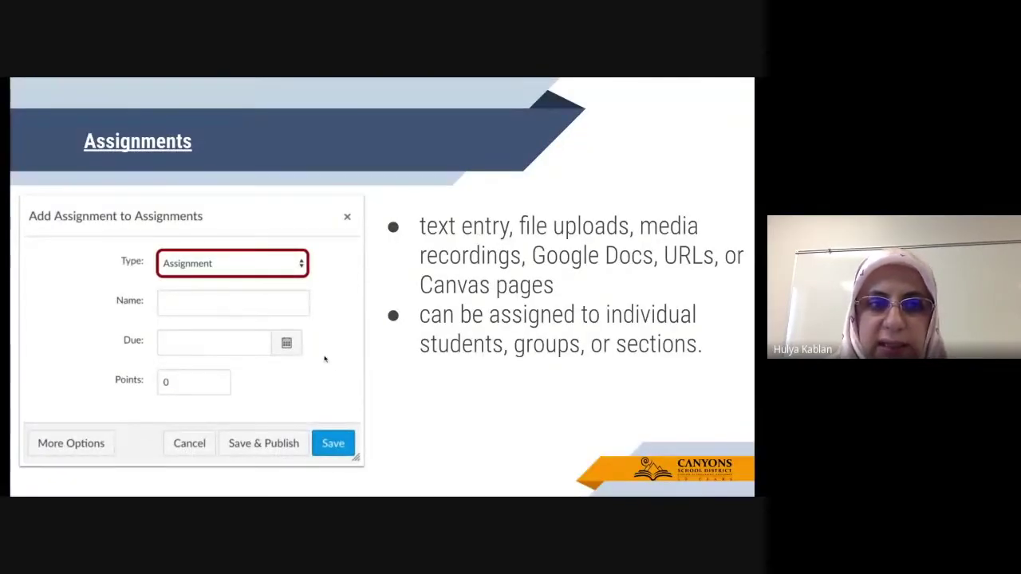
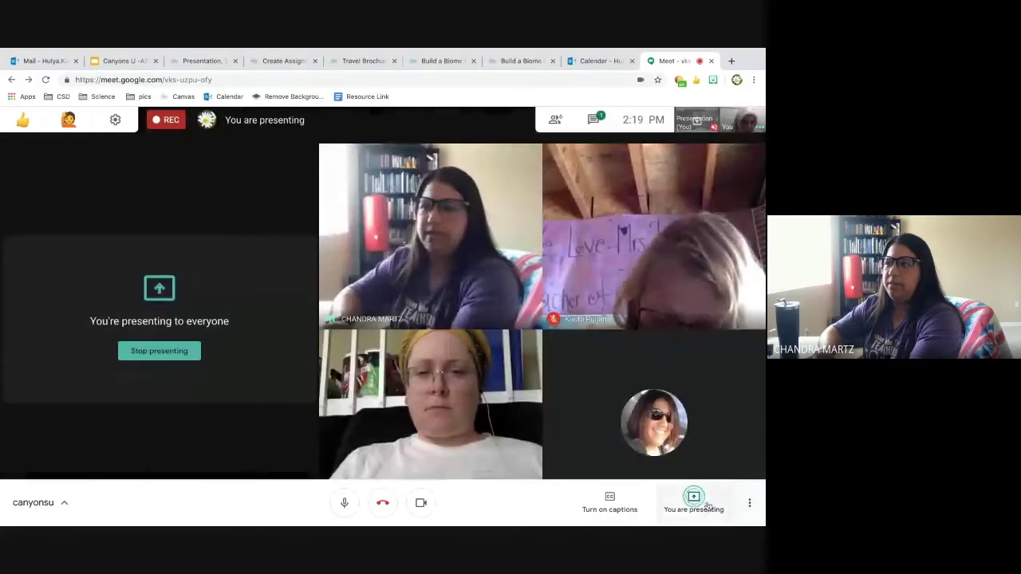
Step: While still presenting in Meet, bring the Canvas Create Assignment tab for Science 6 into view
click(708, 507)
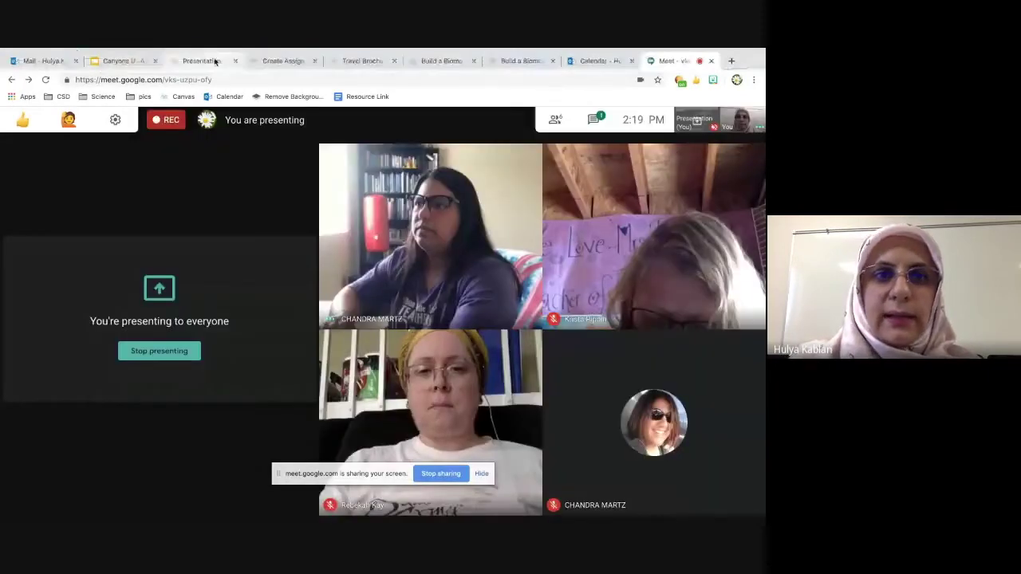
click(209, 62)
click(283, 62)
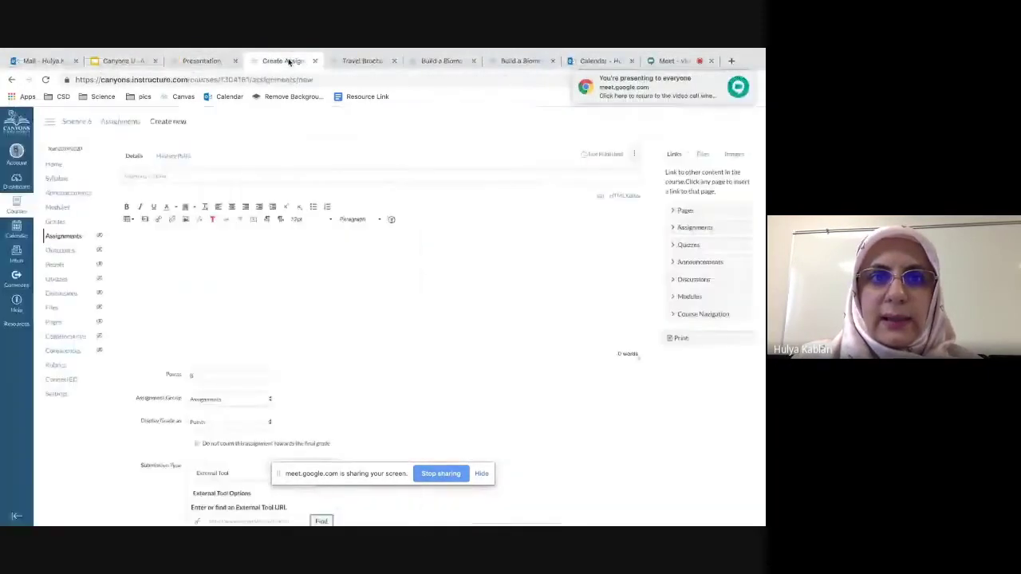
Step: Open the Build a Biome Review assignment in SpeedGrader
click(365, 61)
click(410, 63)
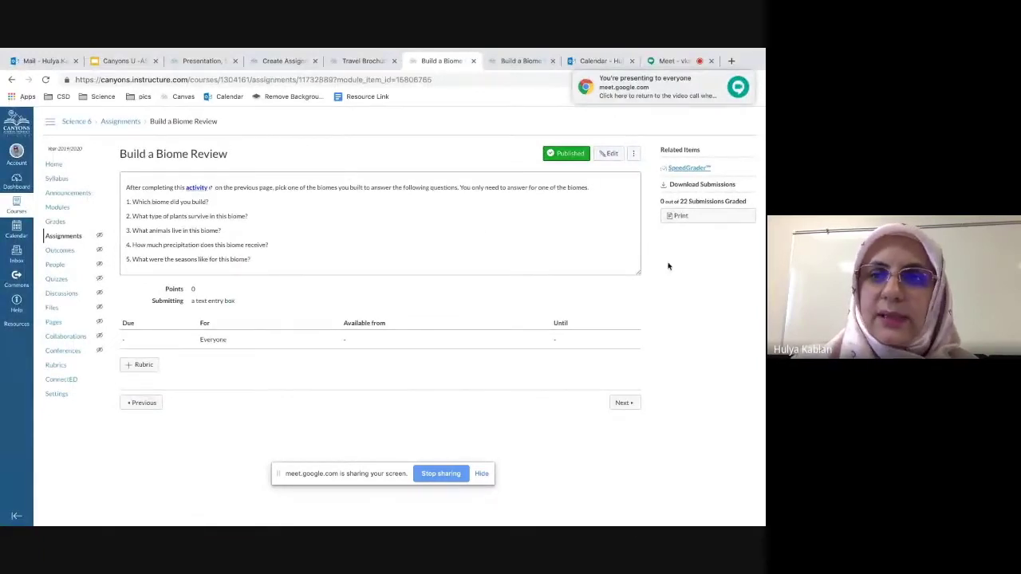
click(698, 169)
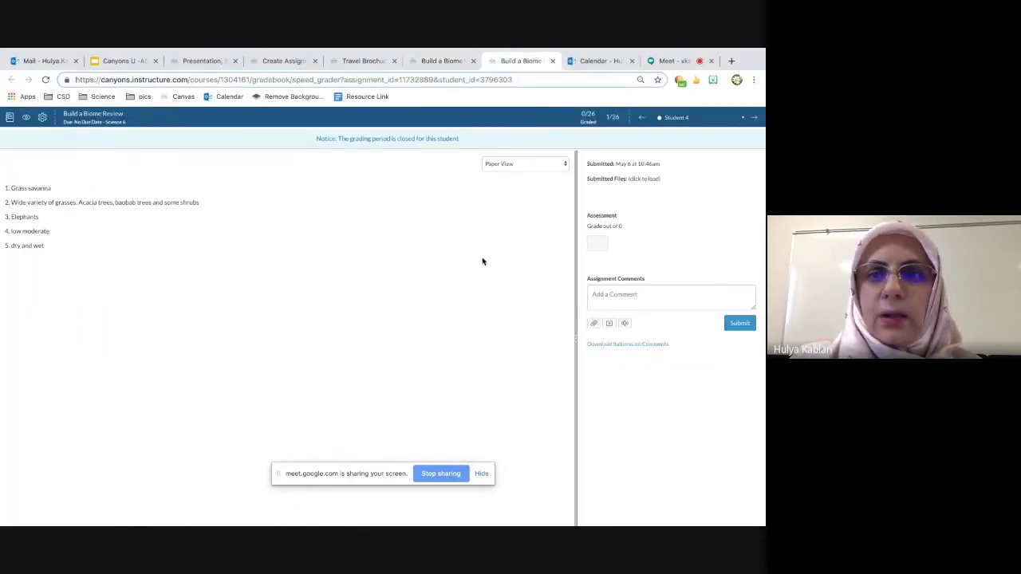
Step: Check the student list, then bring up the SpeedGrader Options dialog from the gear menu
click(693, 119)
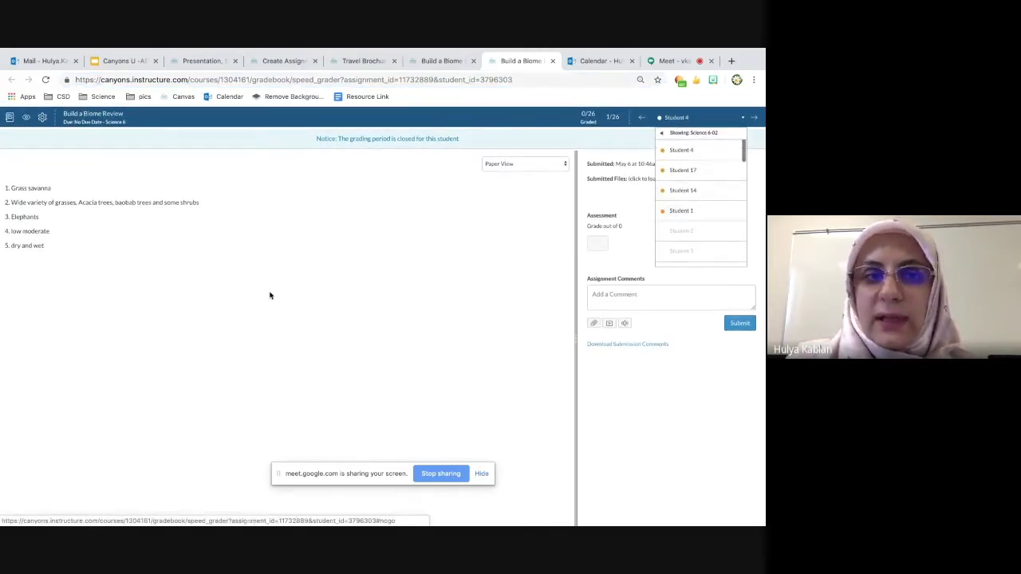
click(43, 117)
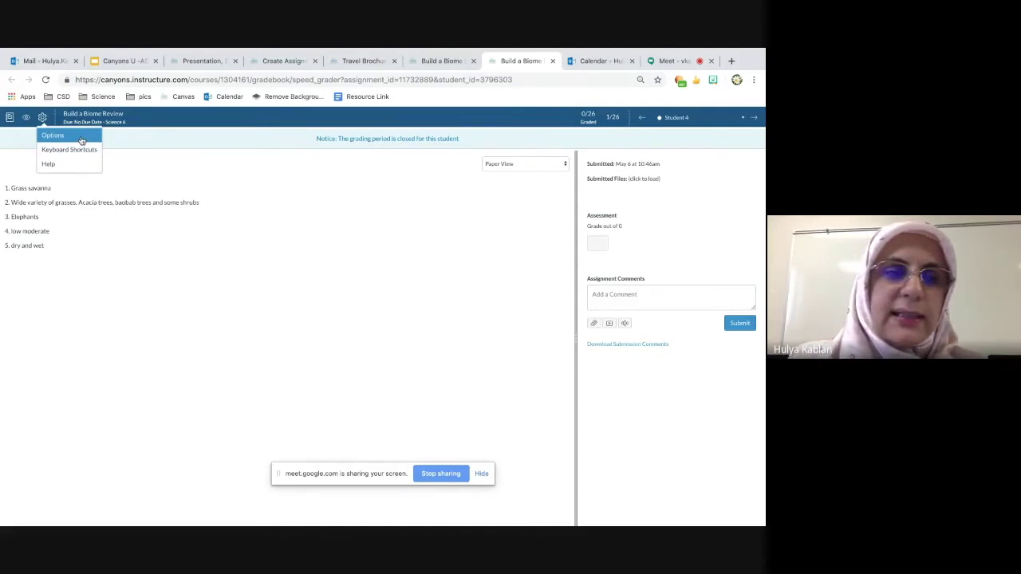
click(201, 238)
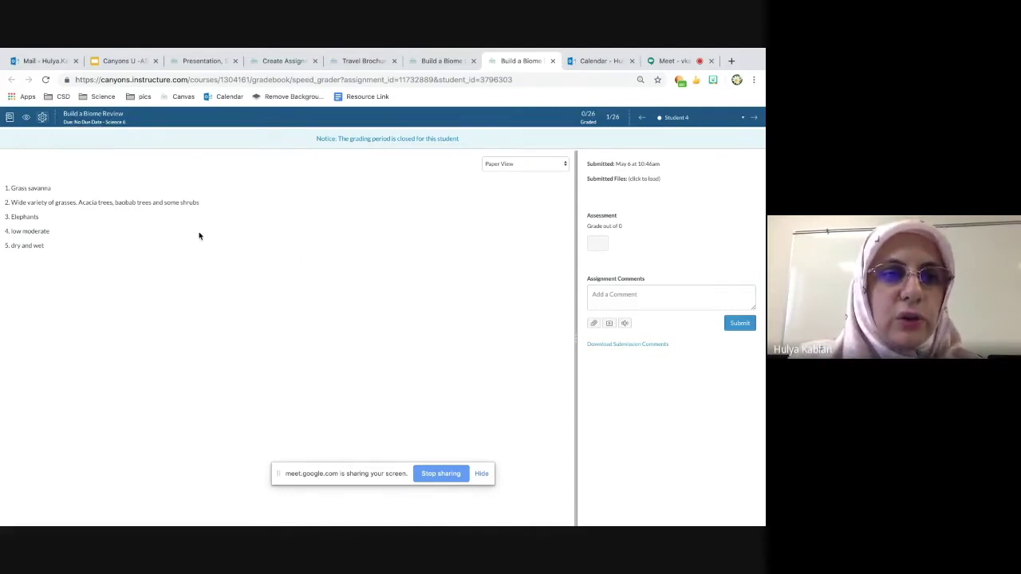
click(43, 117)
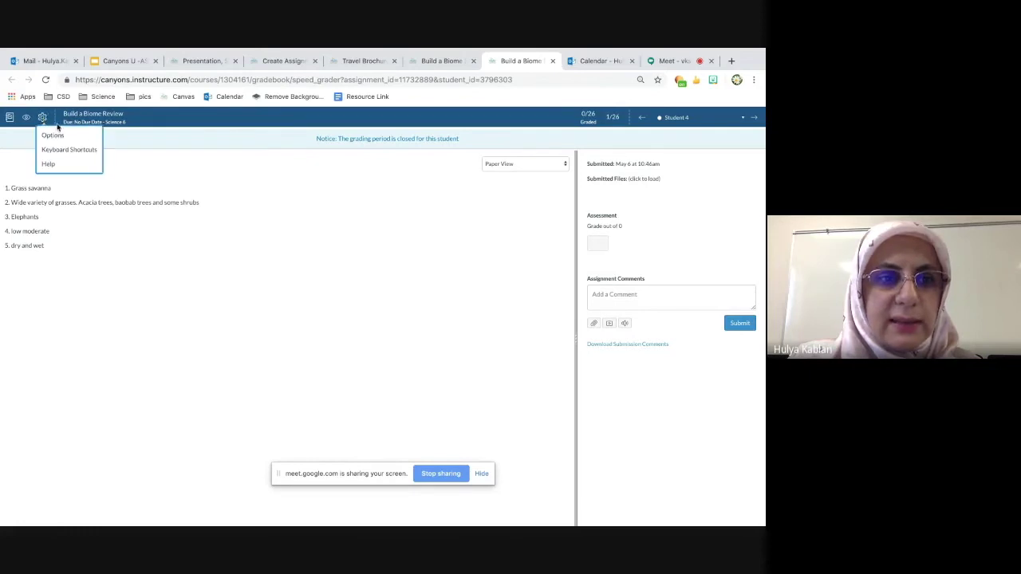
click(52, 136)
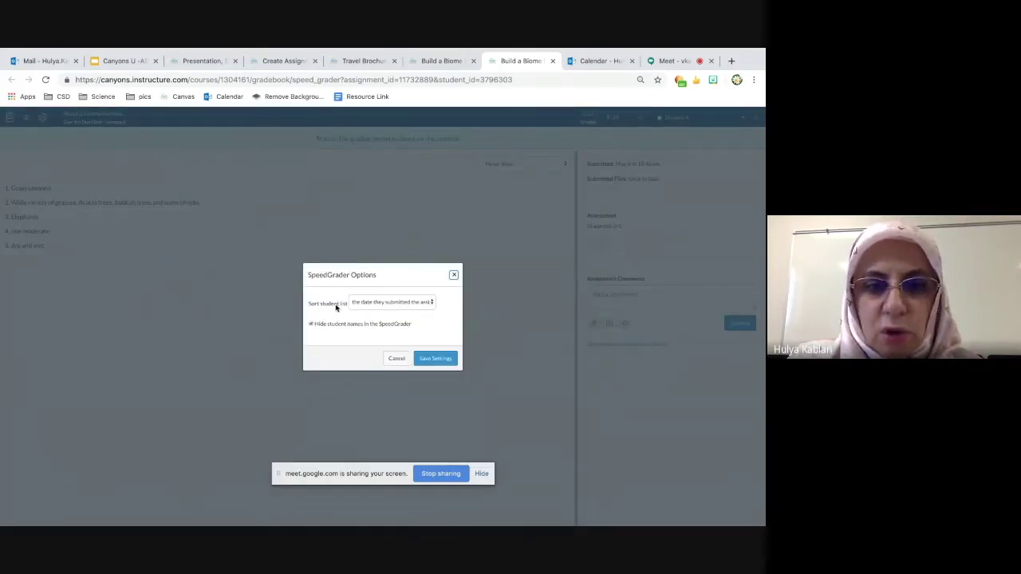
Step: Keep sorting by submission date, enable Hide student names, and save the settings
click(378, 305)
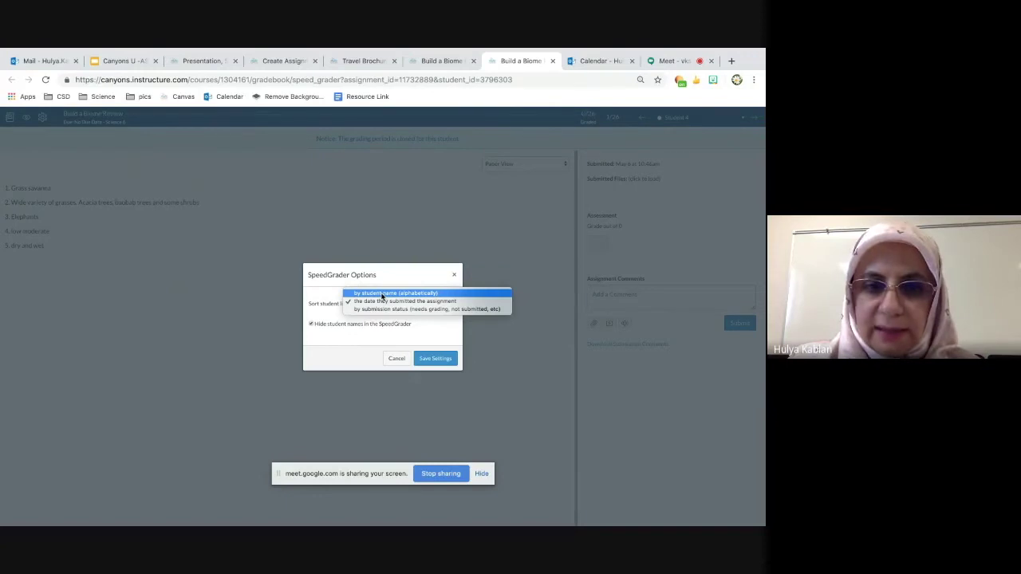
click(455, 326)
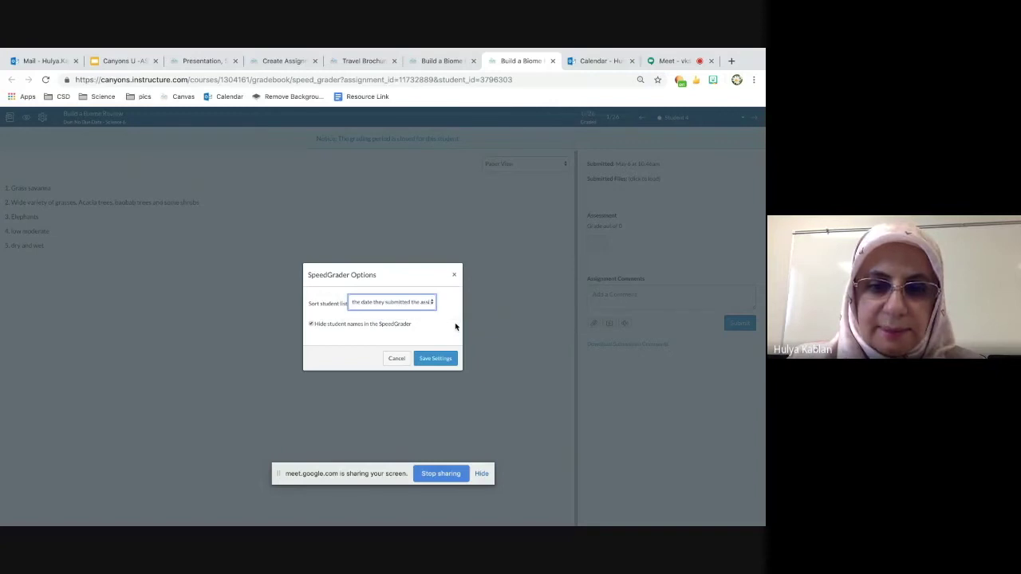
click(312, 326)
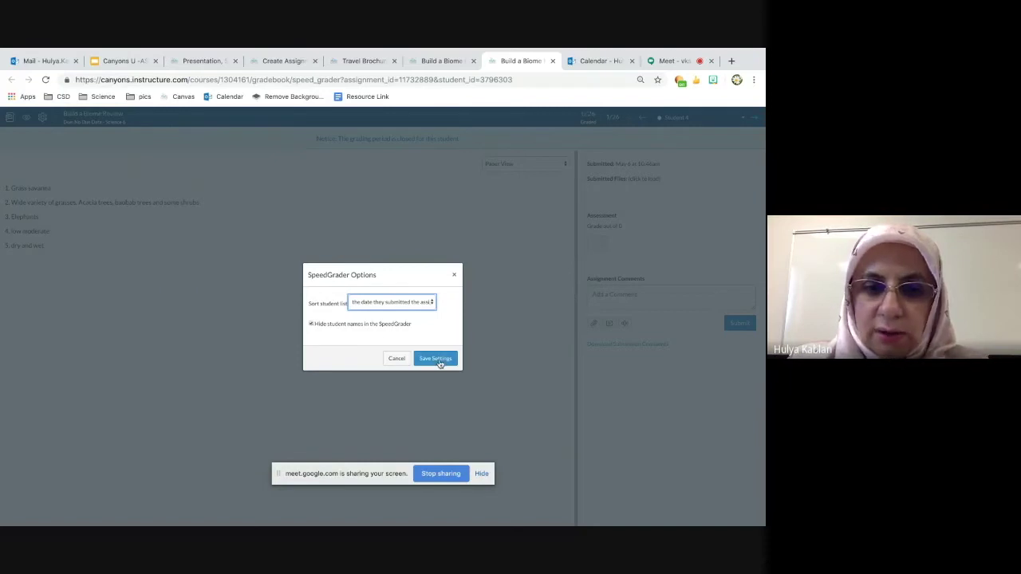
click(438, 359)
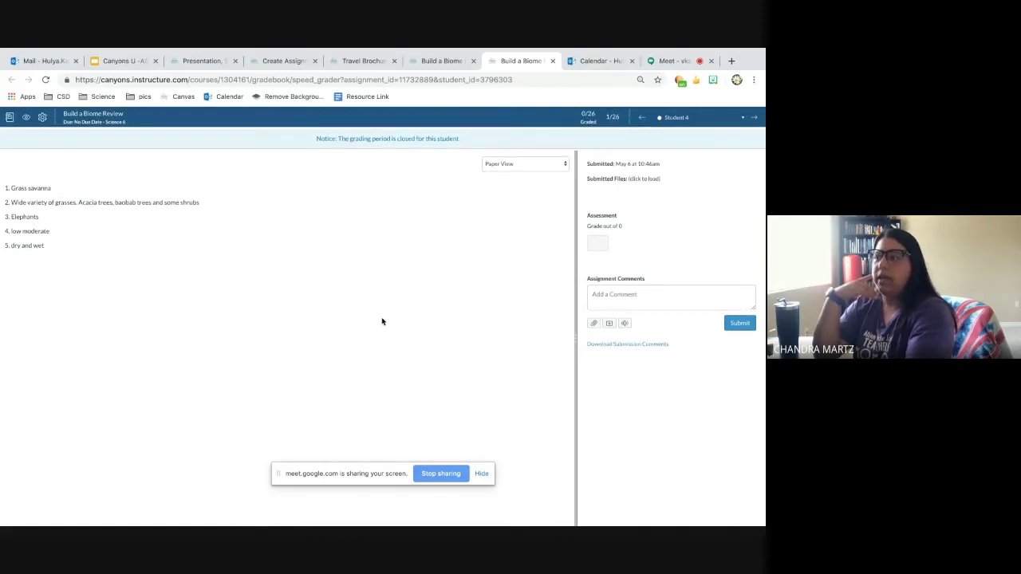
Step: Advance the Canyons deck to 'SpeedGrader for Discussions' and follow its Survival Game discussion link
click(125, 61)
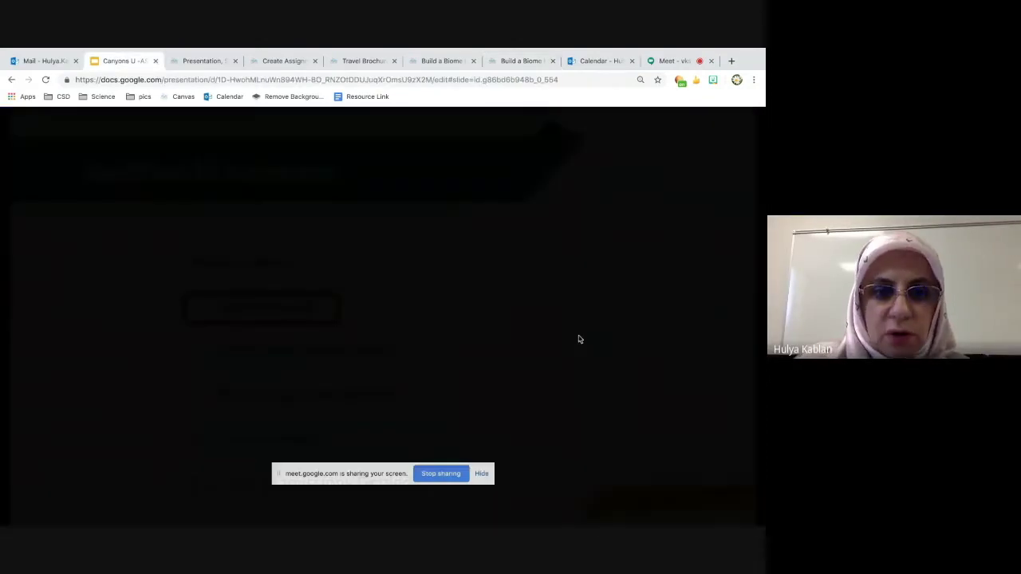
click(578, 337)
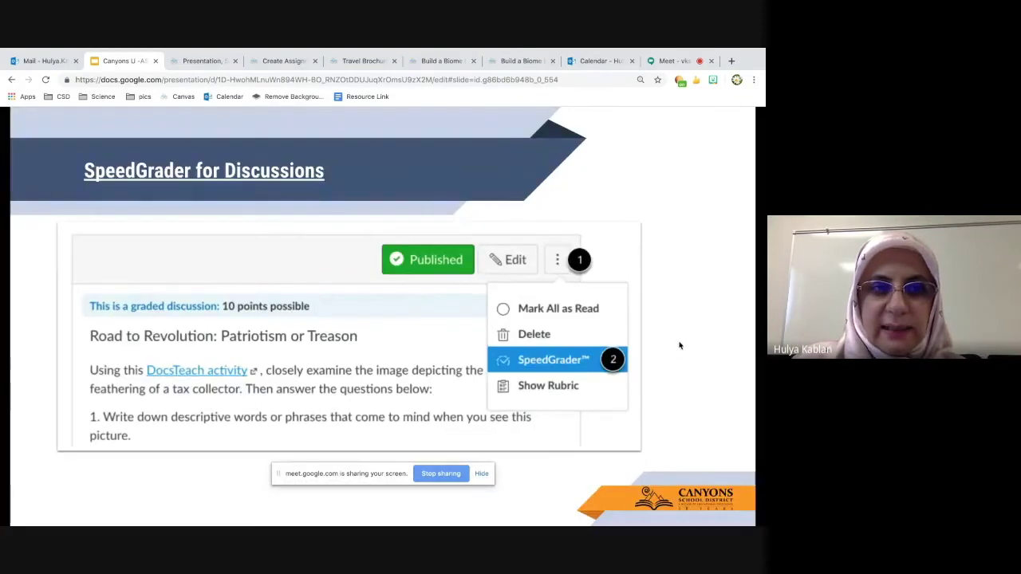
click(252, 170)
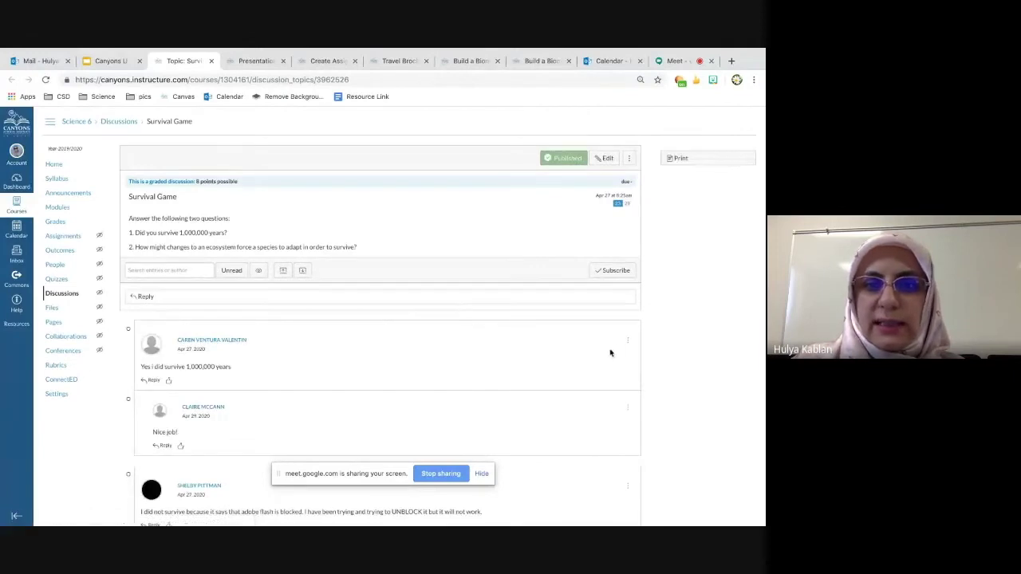
Step: Open SpeedGrader for the Survival Game discussion from its ⋮ actions menu
click(629, 159)
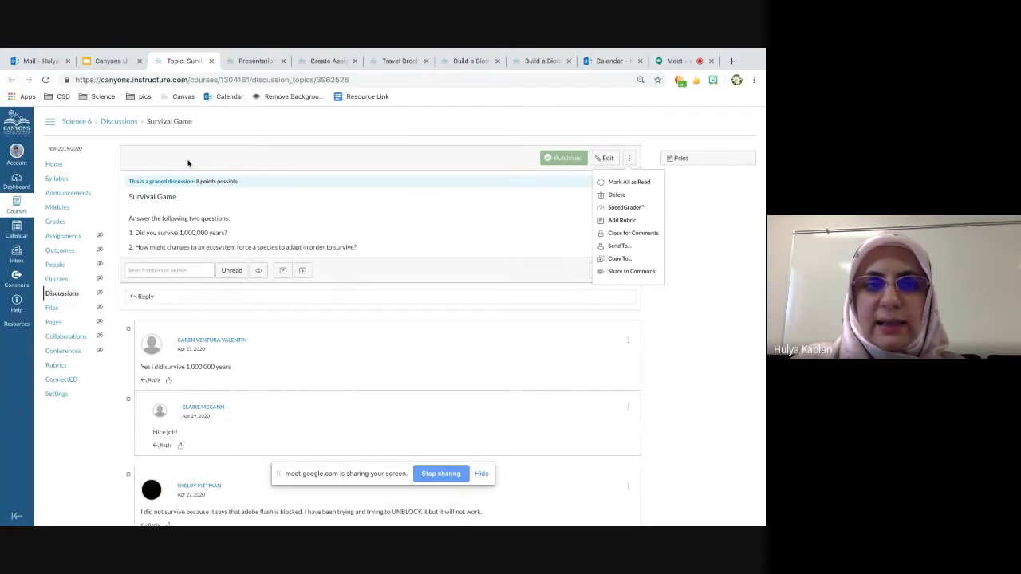
click(515, 231)
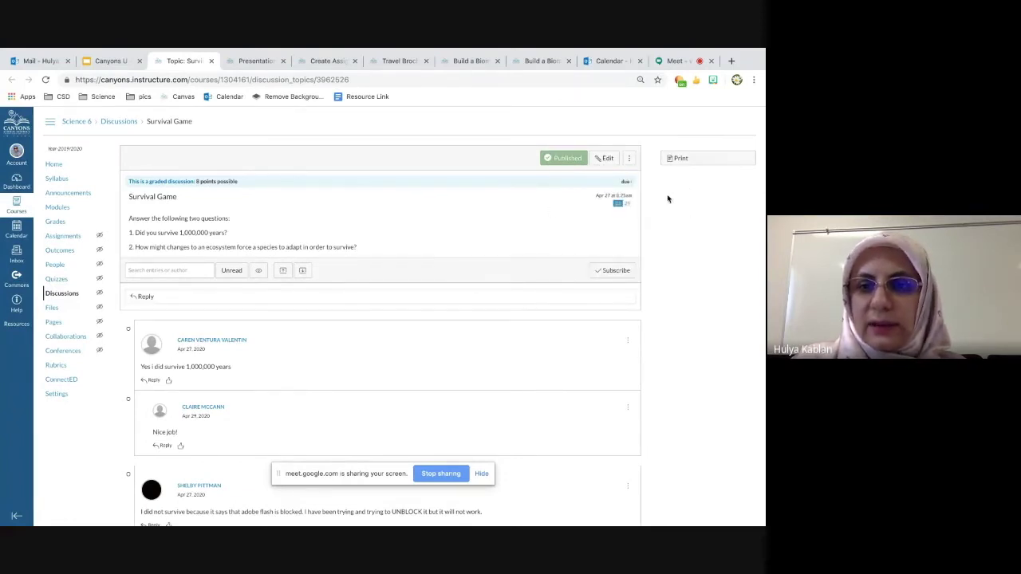
click(630, 158)
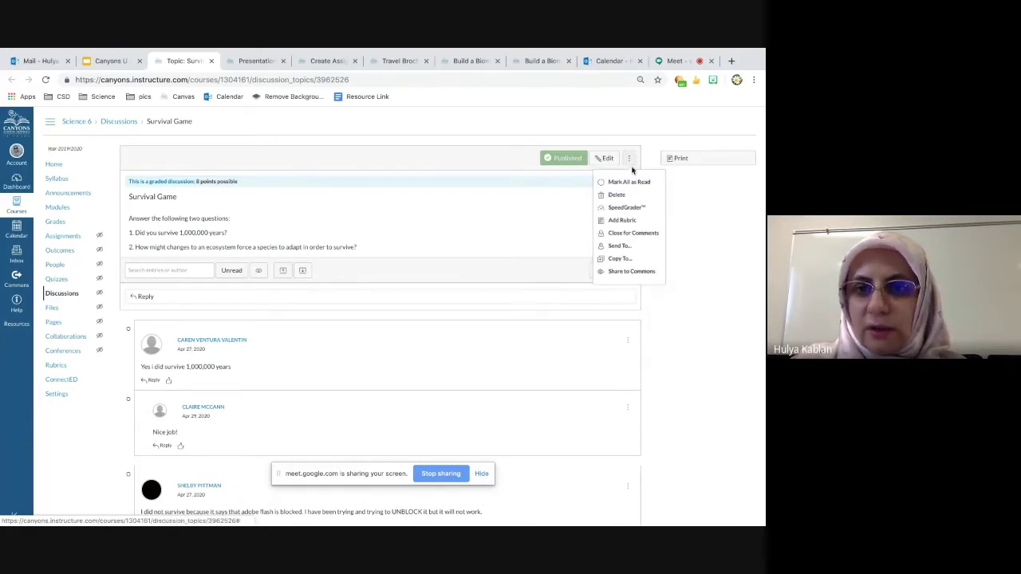
click(628, 208)
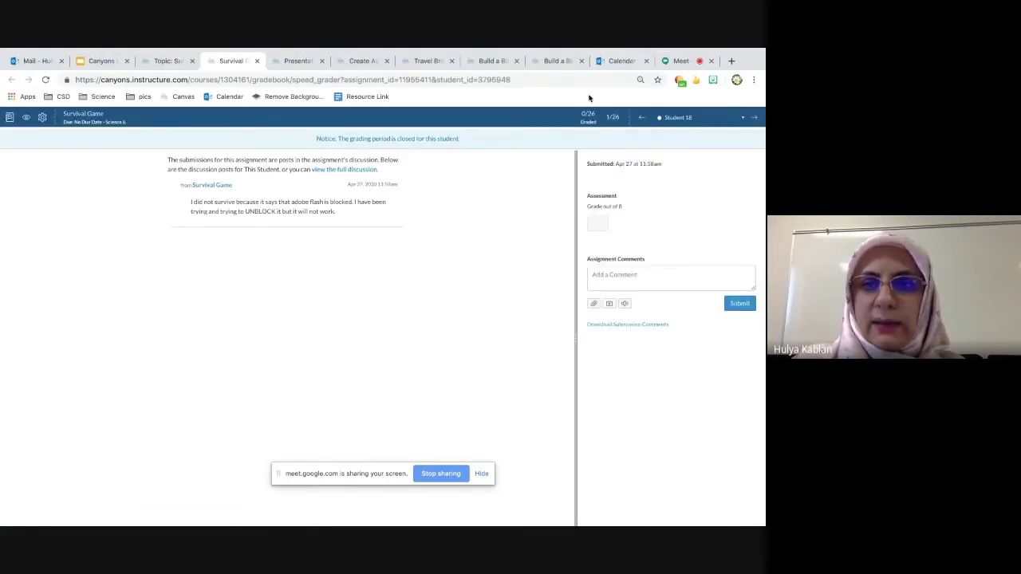
Step: Select Student 14's post in SpeedGrader, then return to the Canyons slide deck
click(678, 117)
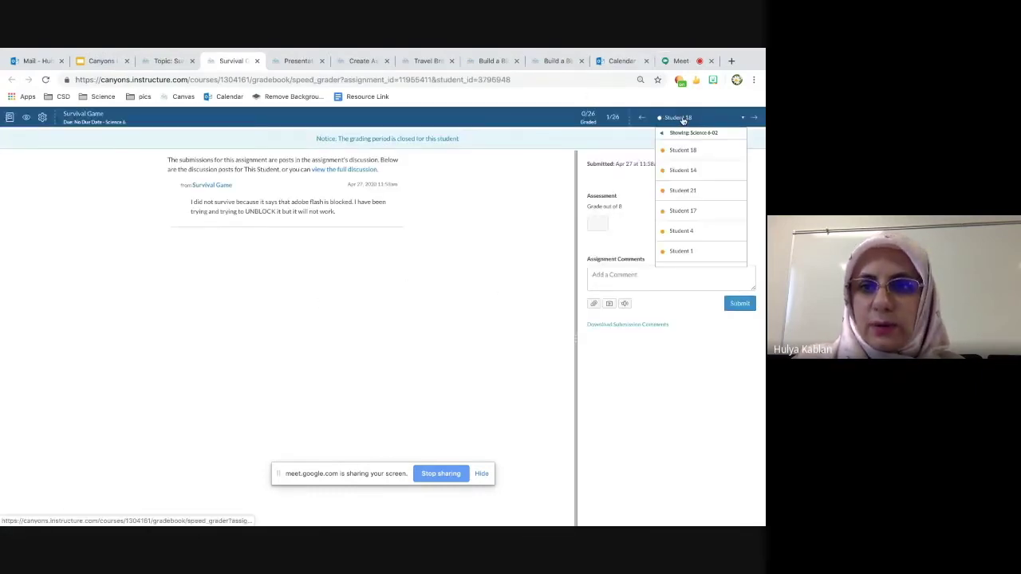
click(694, 173)
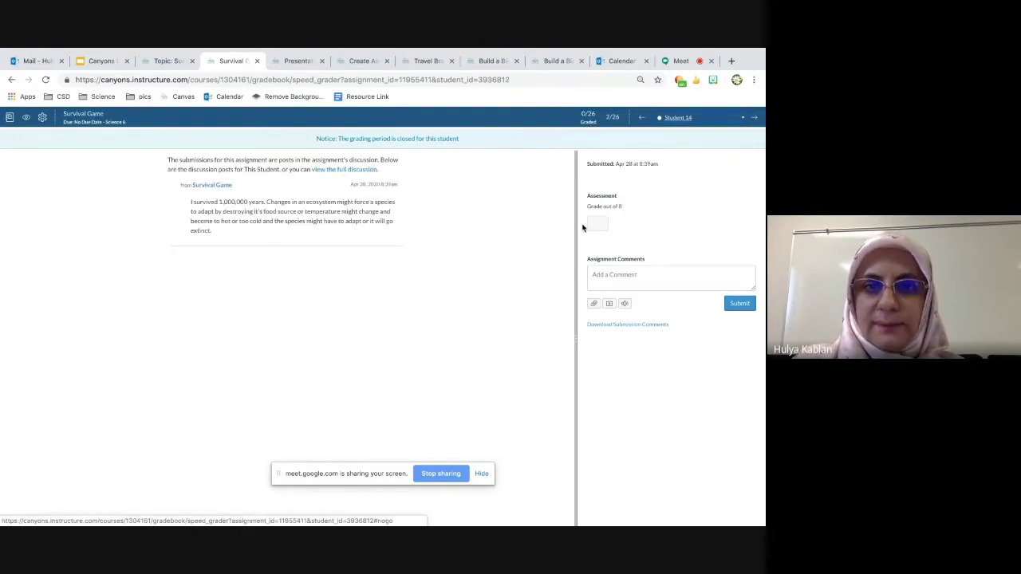
click(99, 63)
Step: Present the deck to the Doc View slide, exit the slideshow, and go to Travel Brochure
click(697, 256)
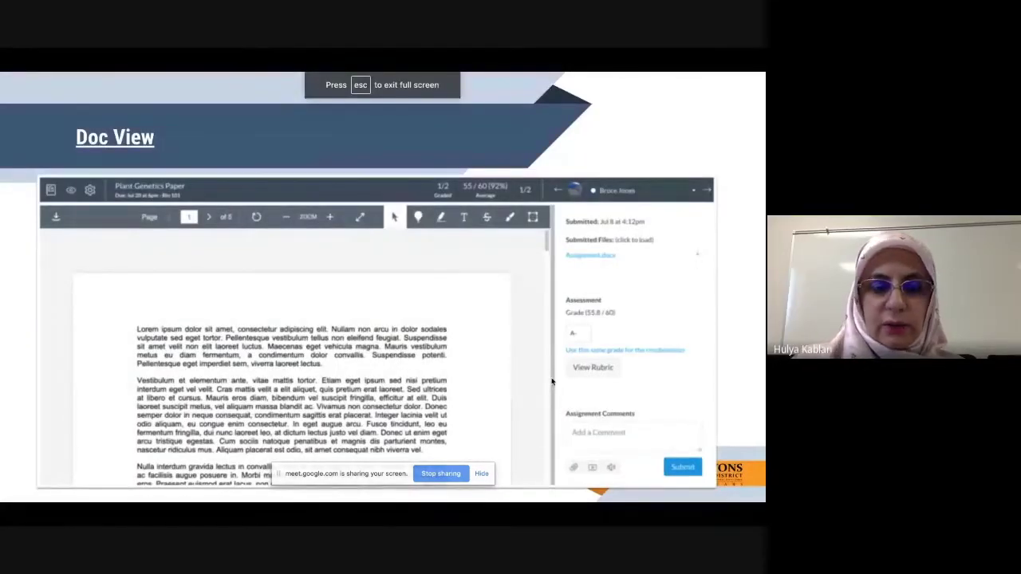
key(Escape)
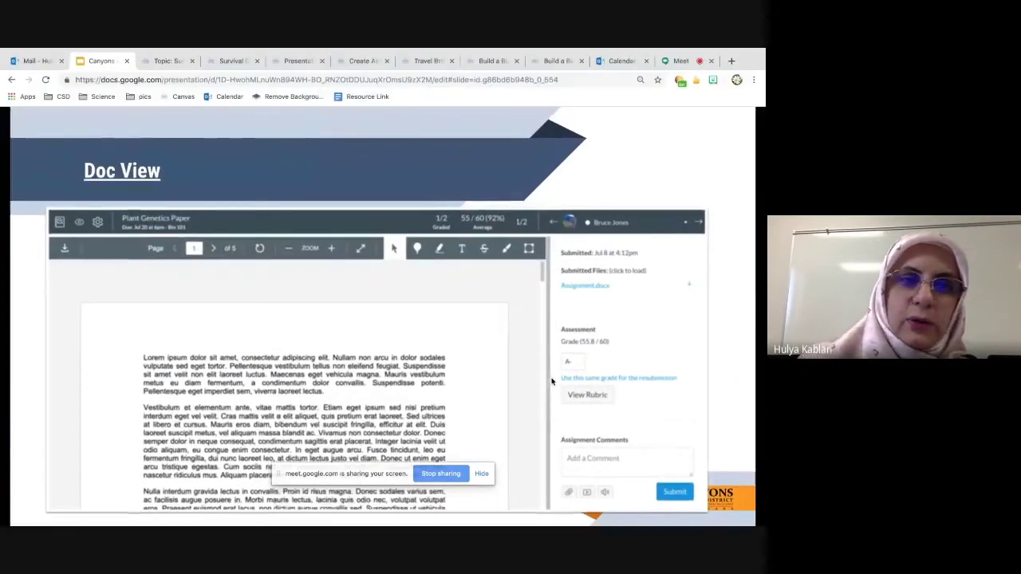
click(435, 61)
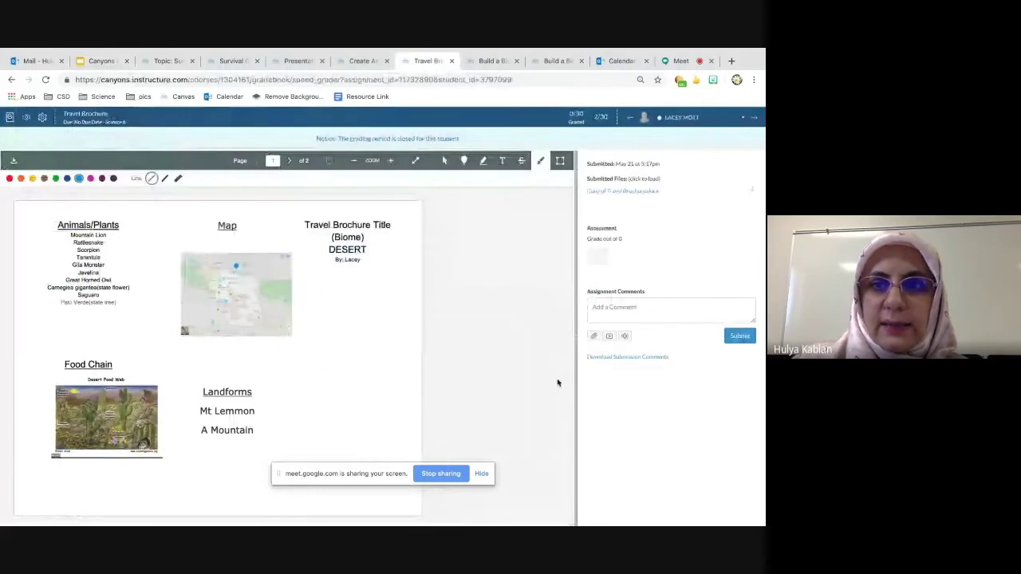
Step: Turn on 'Hide student names in the SpeedGrader' in Options and save
click(43, 117)
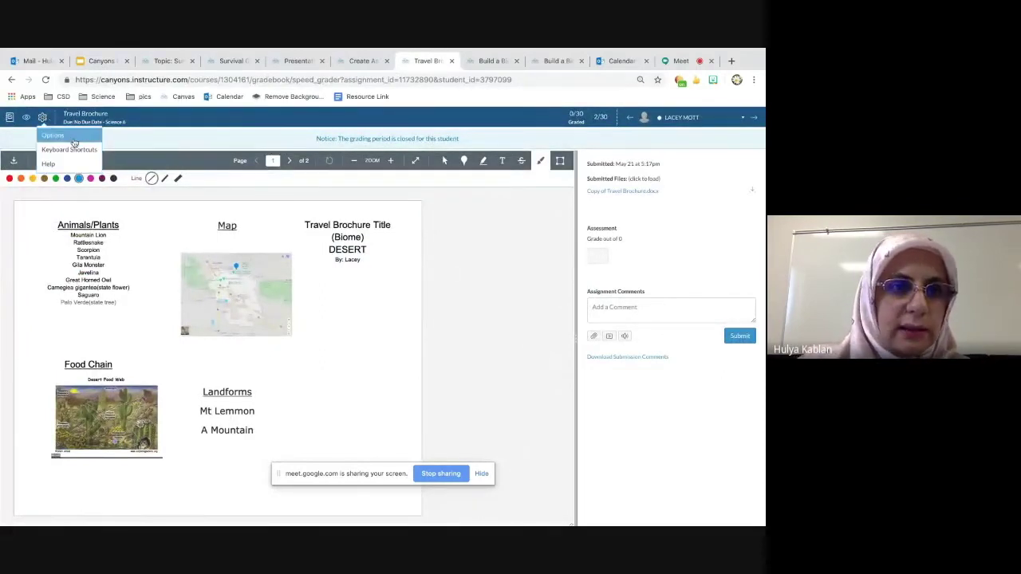
click(73, 136)
click(361, 326)
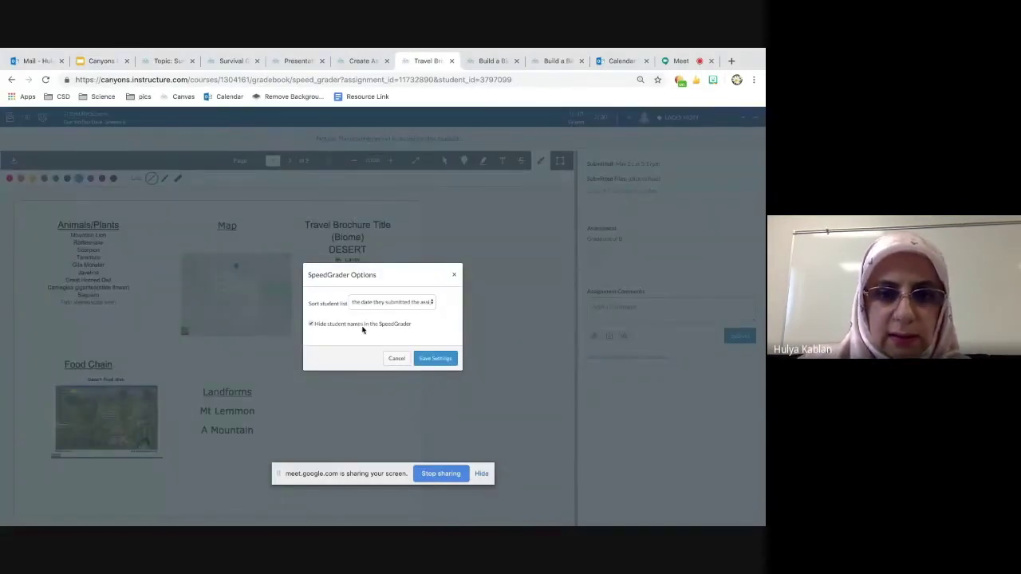
click(427, 360)
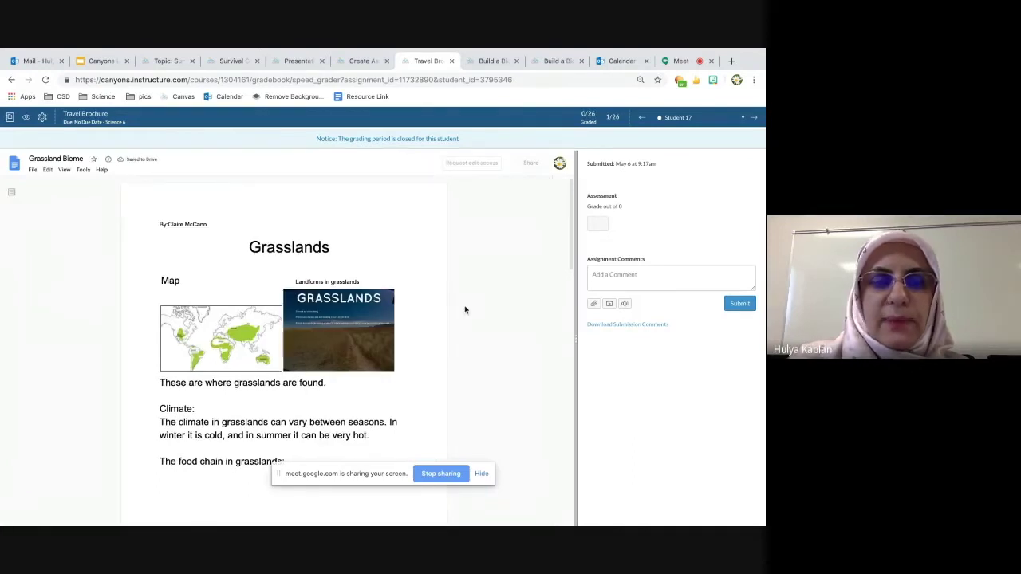
Step: Pick Student 4 from the student dropdown to show the rainforest brochure
click(705, 119)
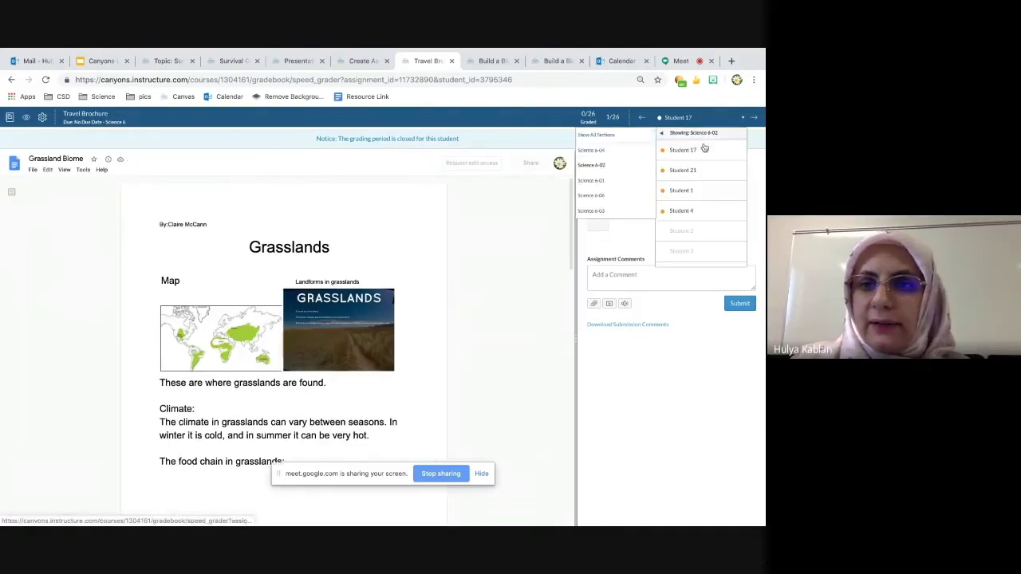
click(701, 152)
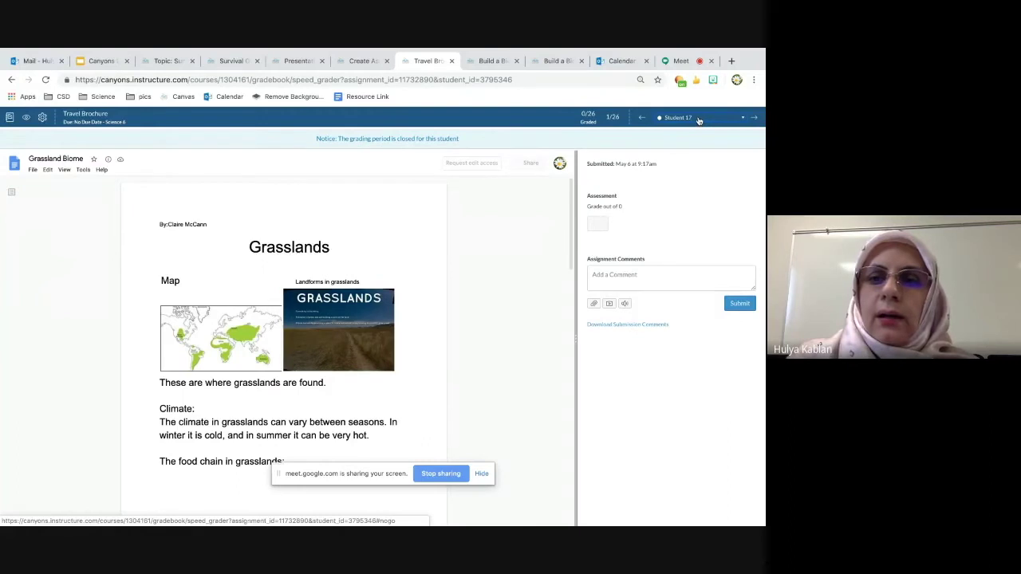
click(699, 120)
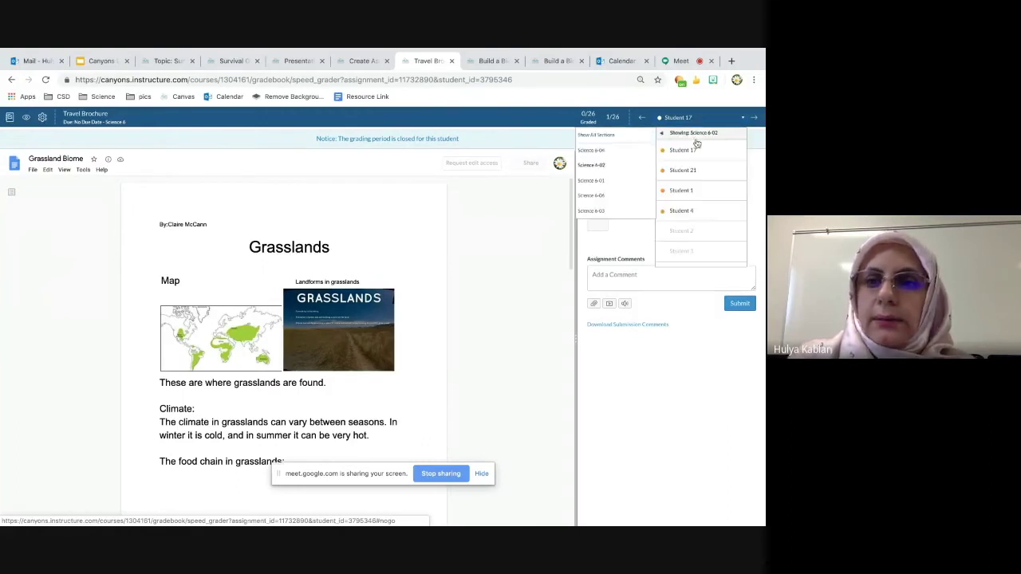
click(686, 211)
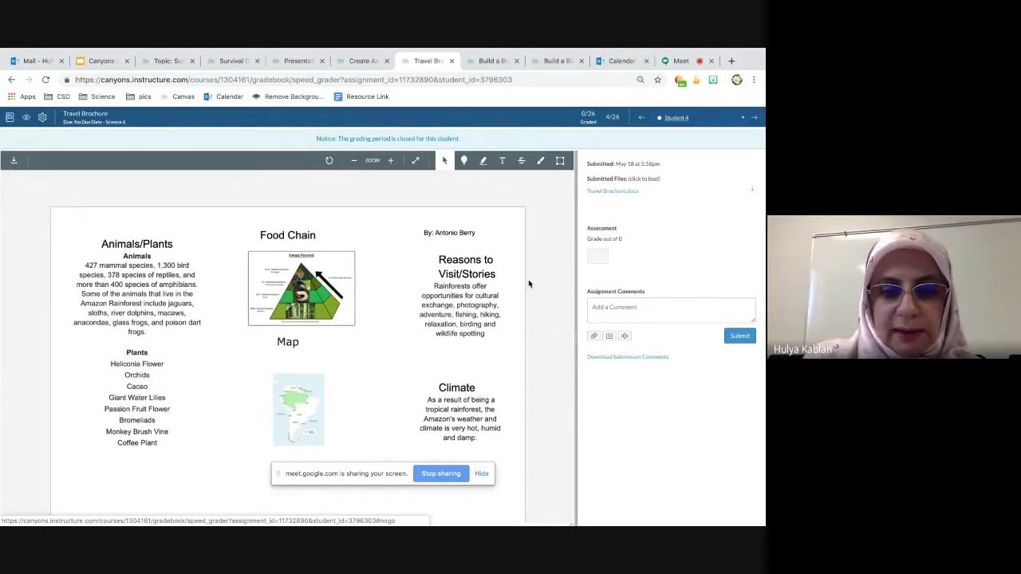
Step: Pin a 'gREAT JOB HERE.' point comment beside Reasons to Visit, discarding an empty extra pin
scroll(528, 283, down, 1)
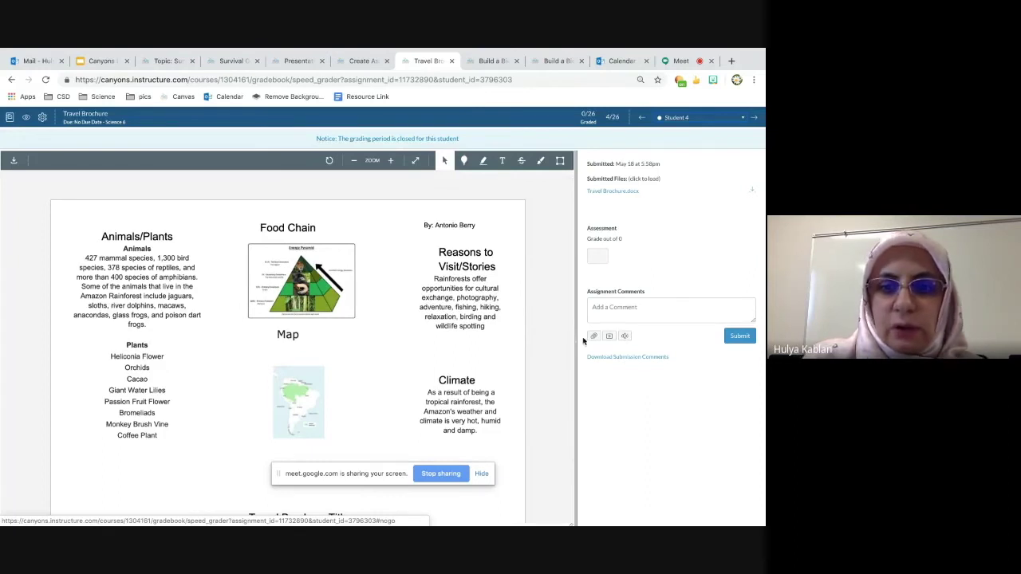
scroll(495, 284, down, 2)
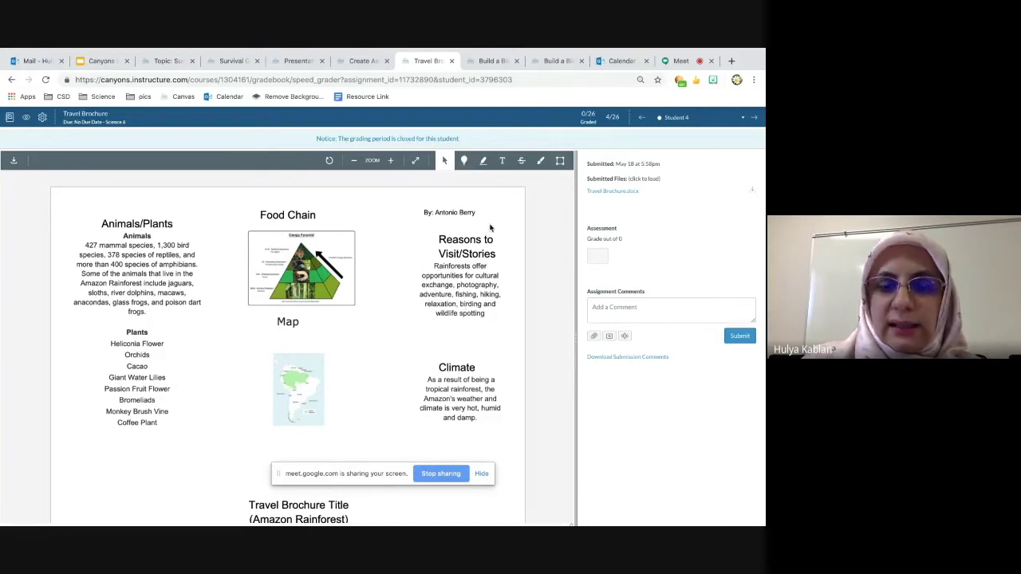
scroll(462, 229, down, 2)
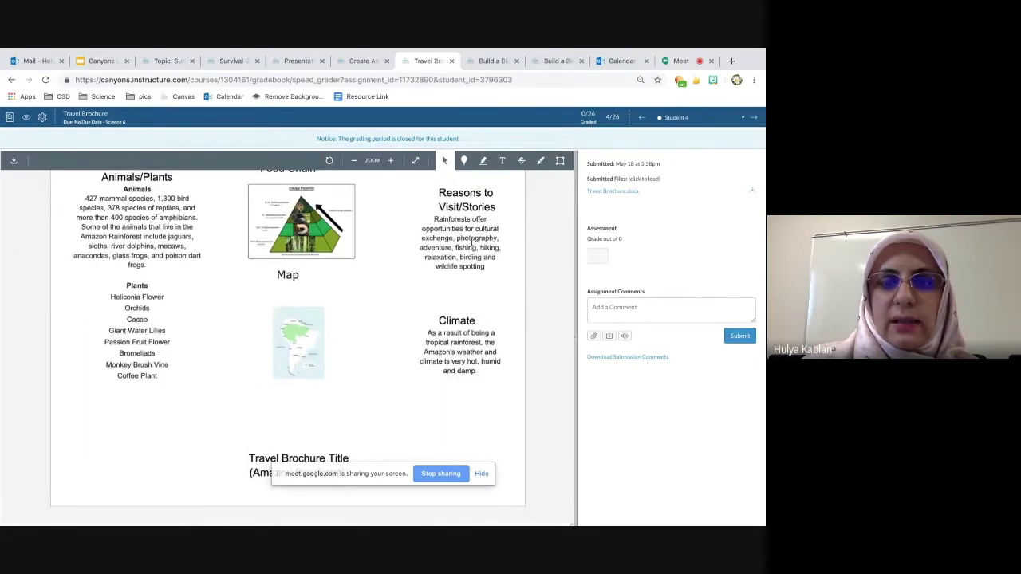
click(463, 160)
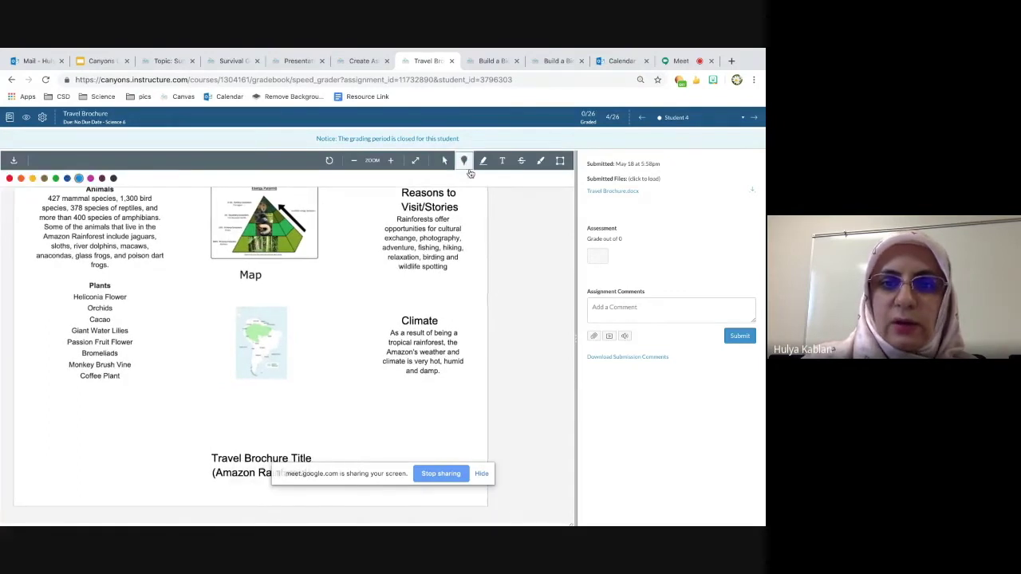
click(456, 217)
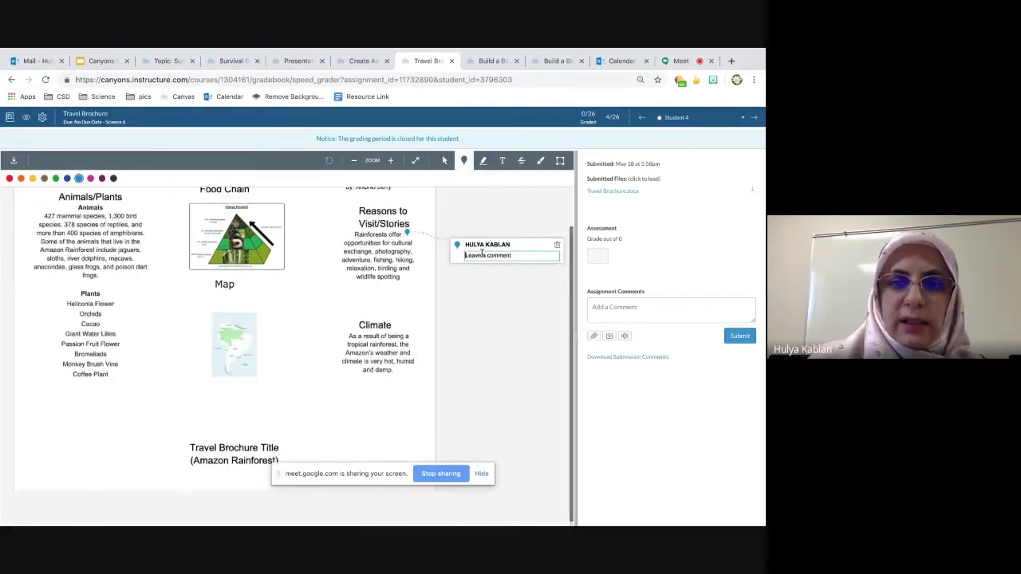
text(Gre)
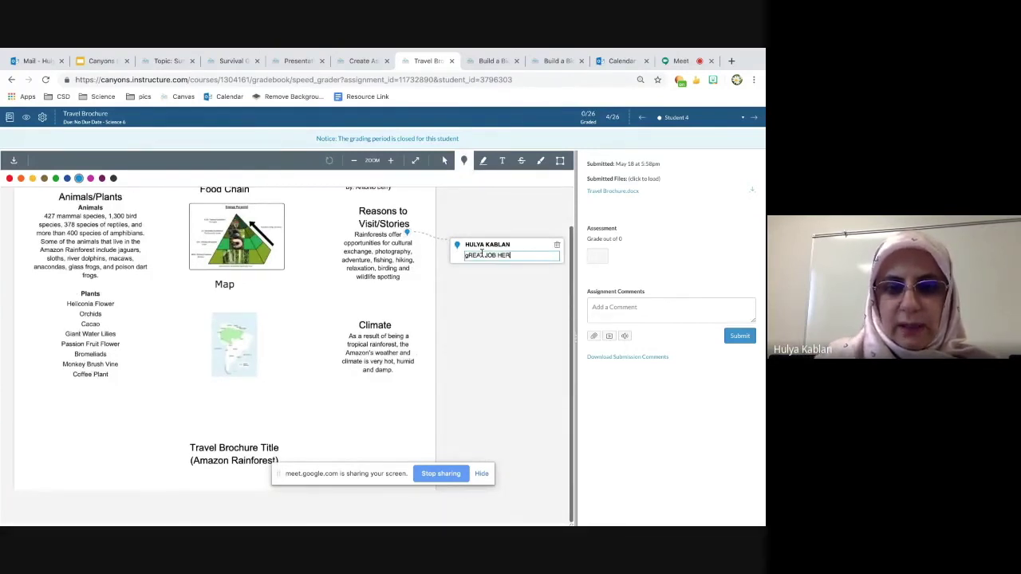
click(421, 323)
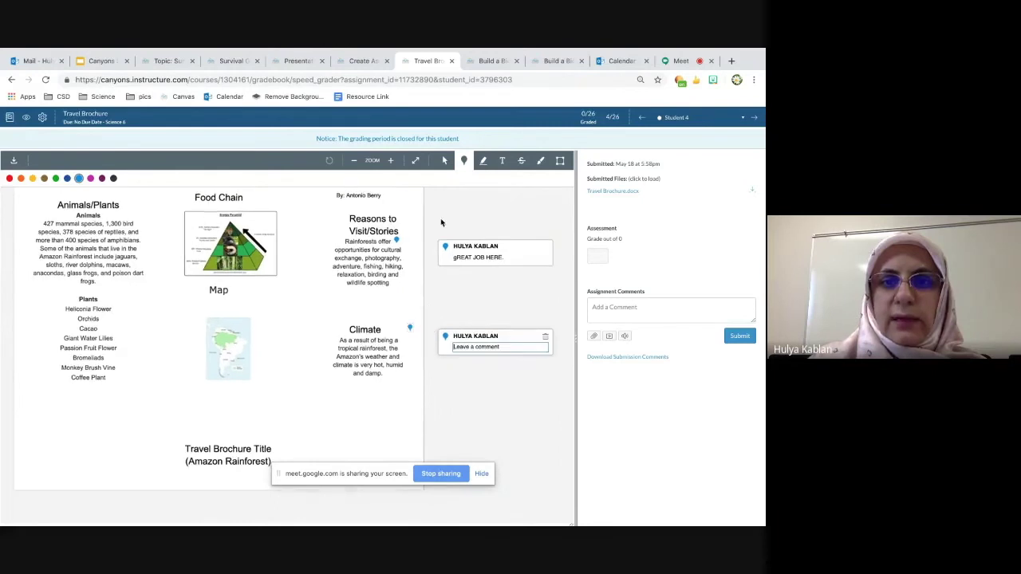
click(444, 160)
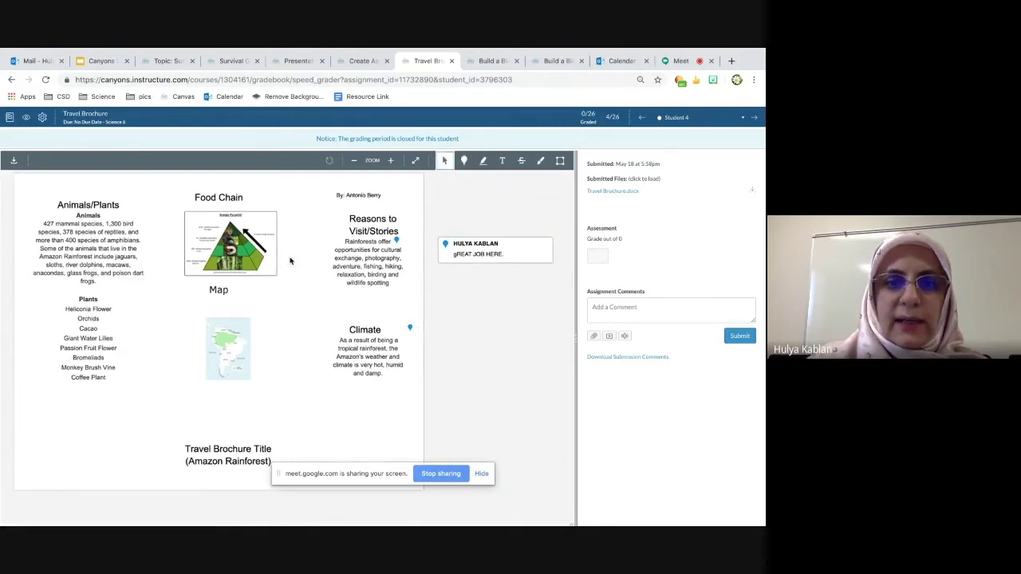
Step: Highlight 'a result of being a' under Climate, add a GREAT comment, then delete it
click(482, 160)
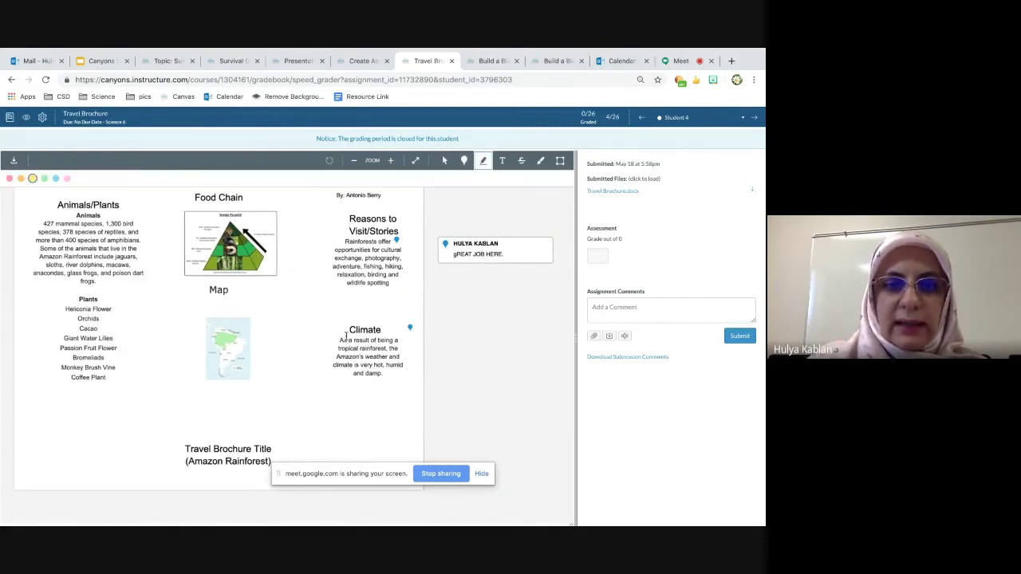
drag(343, 340, 399, 341)
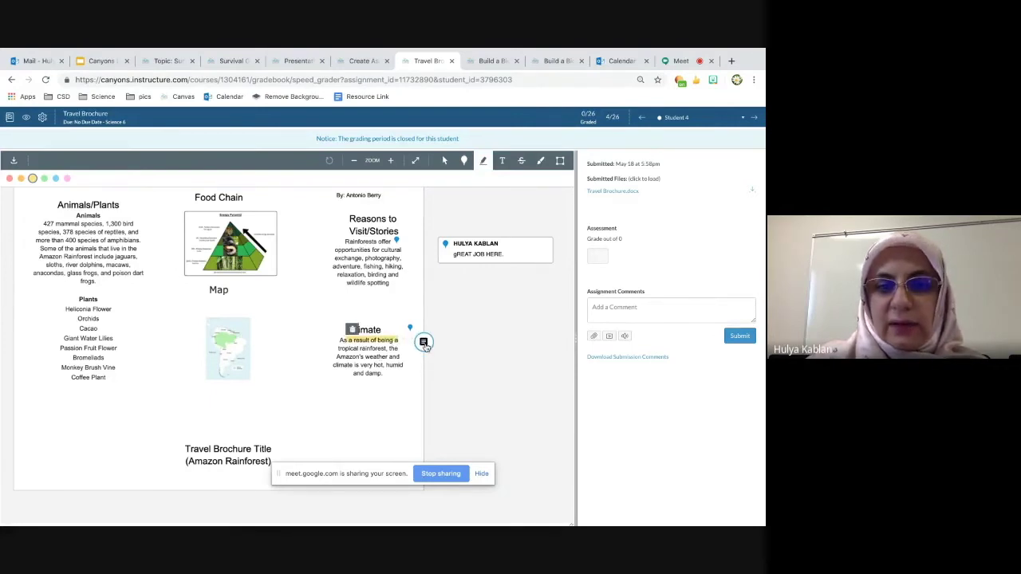
click(423, 343)
text(GREAT JOB)
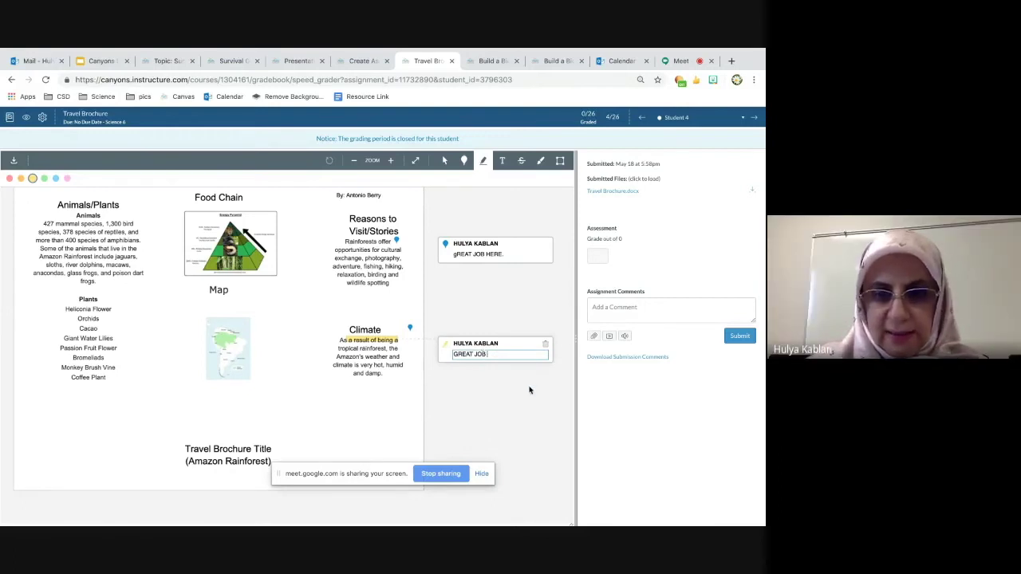
click(548, 347)
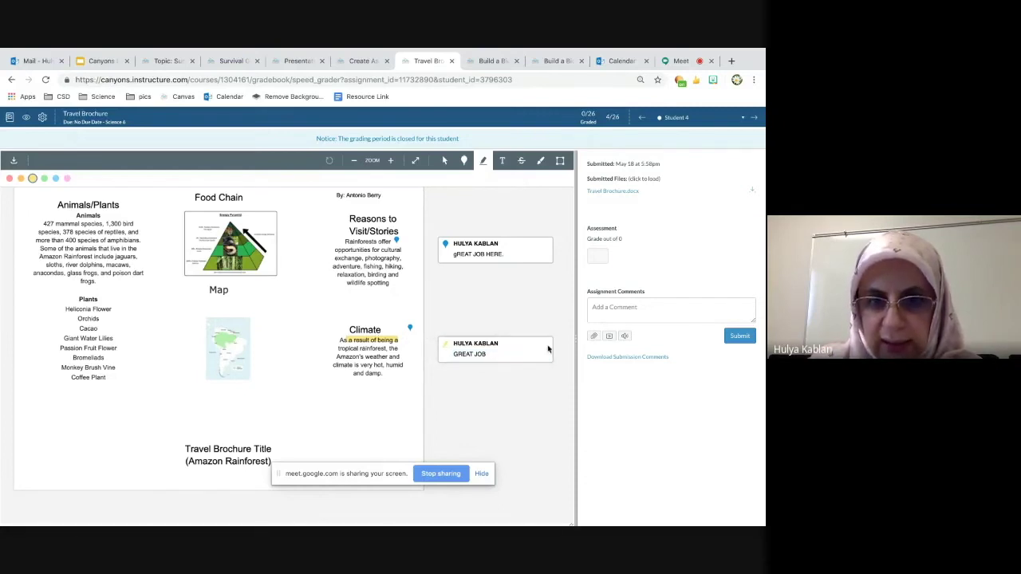
click(530, 350)
click(547, 345)
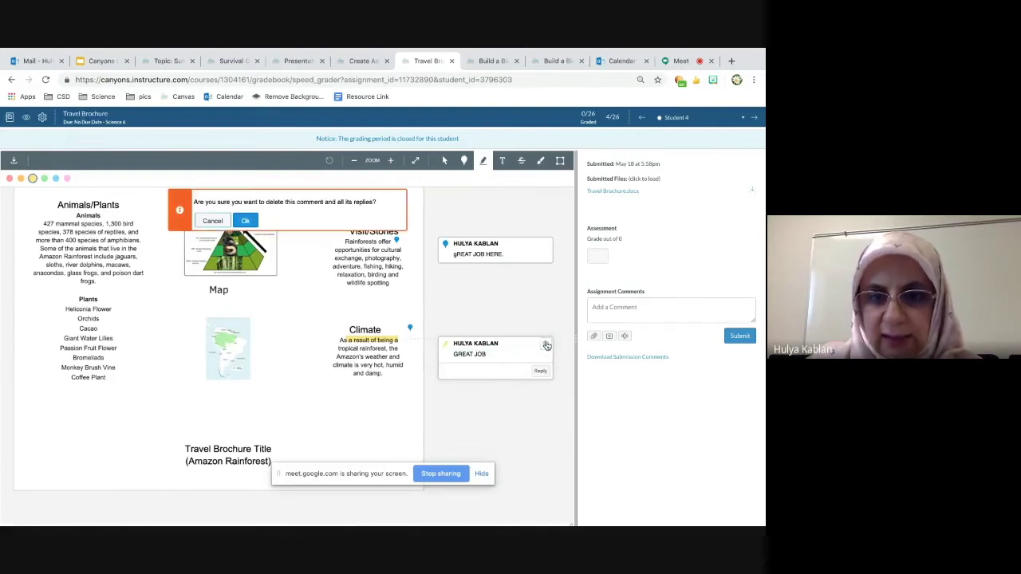
click(248, 222)
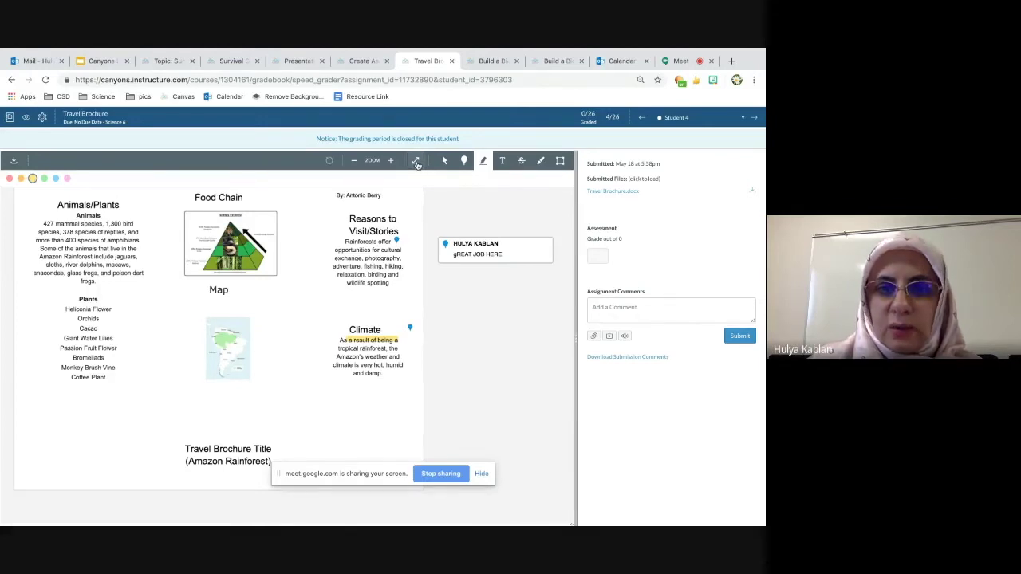
Step: Add a test text annotation reading 'SHVFas.fv.sadhv scdV' above the brochure's By: line
click(416, 163)
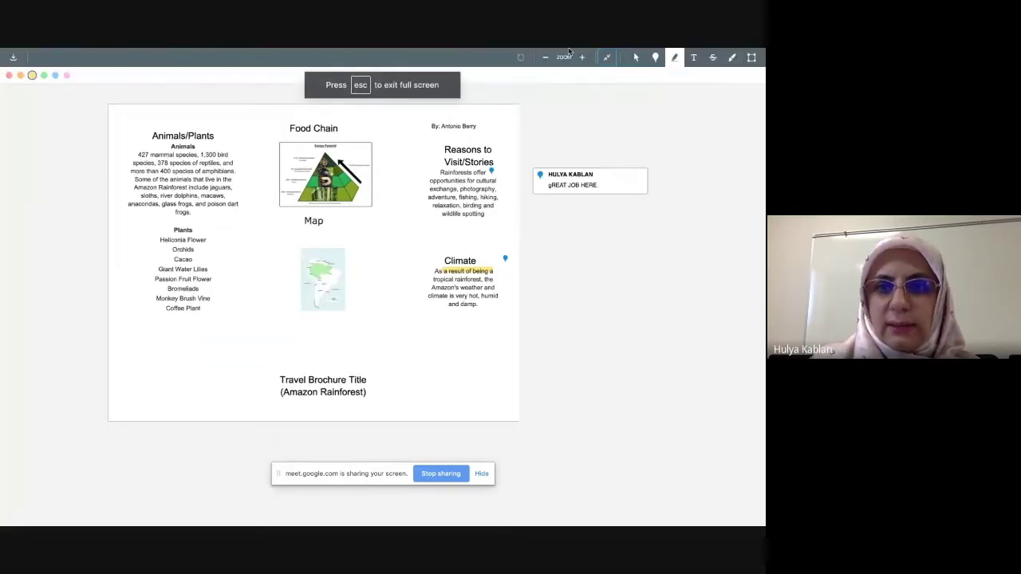
click(606, 58)
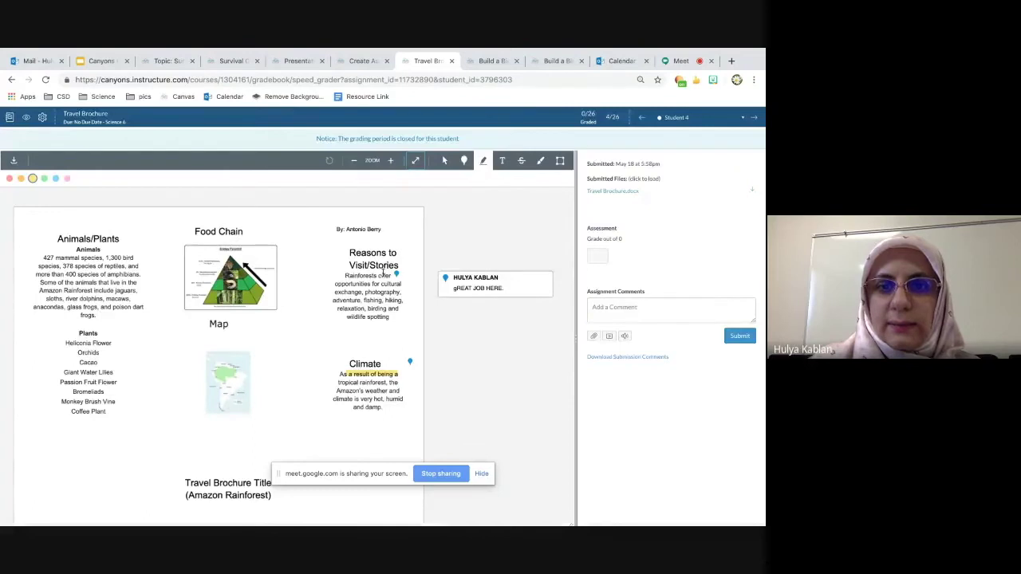
click(502, 161)
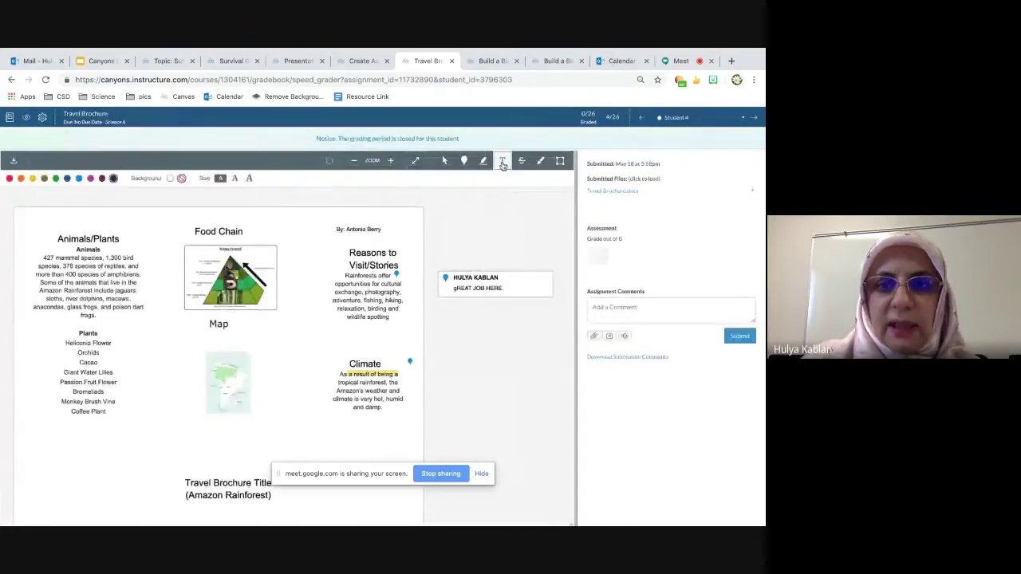
click(289, 221)
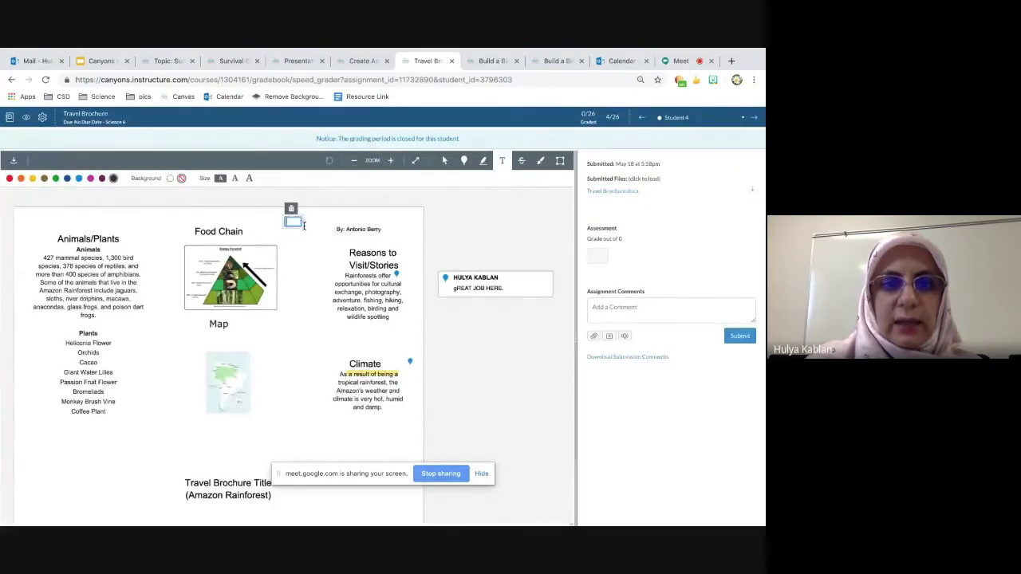
text(SH//Fas.fv.sadhvsodV)
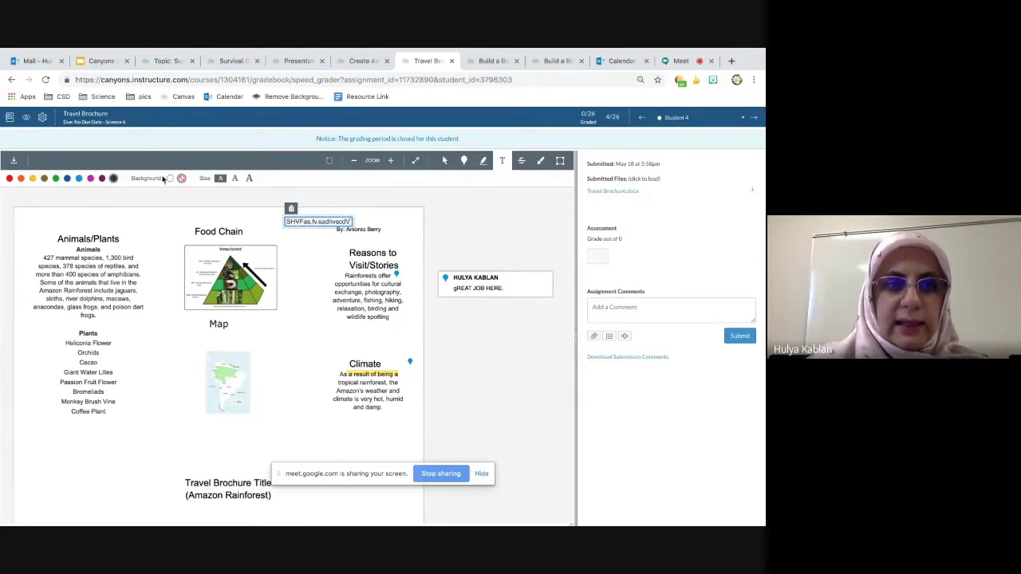
Step: Select the text annotation and make it grey and large
key(ctrl+a)
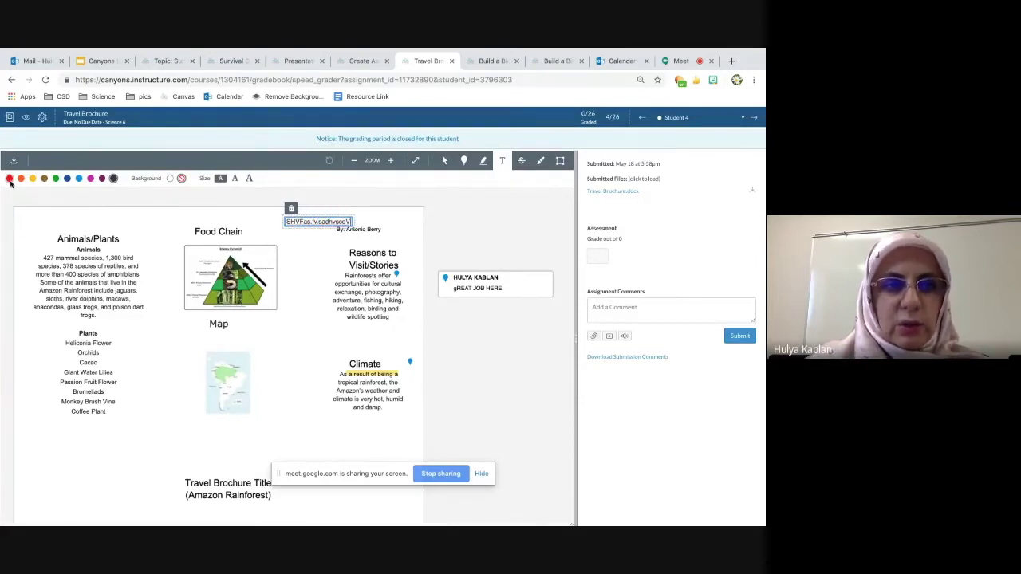
drag(285, 220, 359, 221)
click(43, 178)
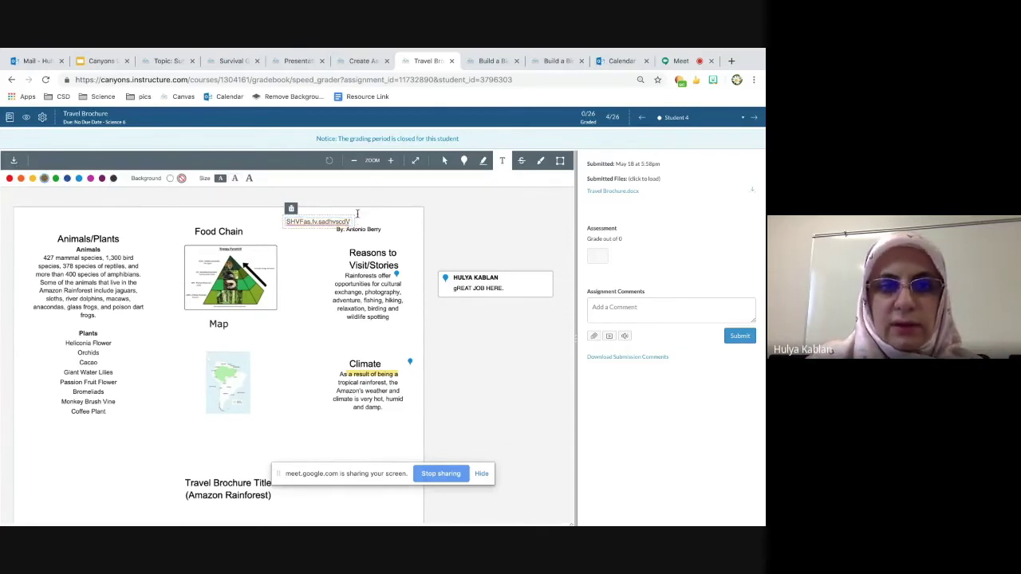
click(249, 178)
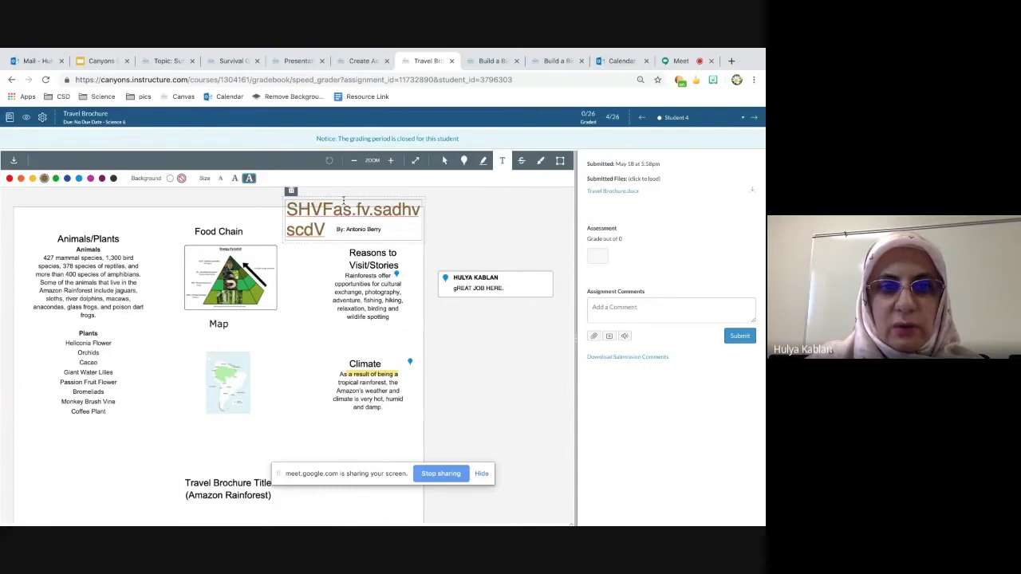
Step: Delete the text annotation and confirm with Ok
click(291, 191)
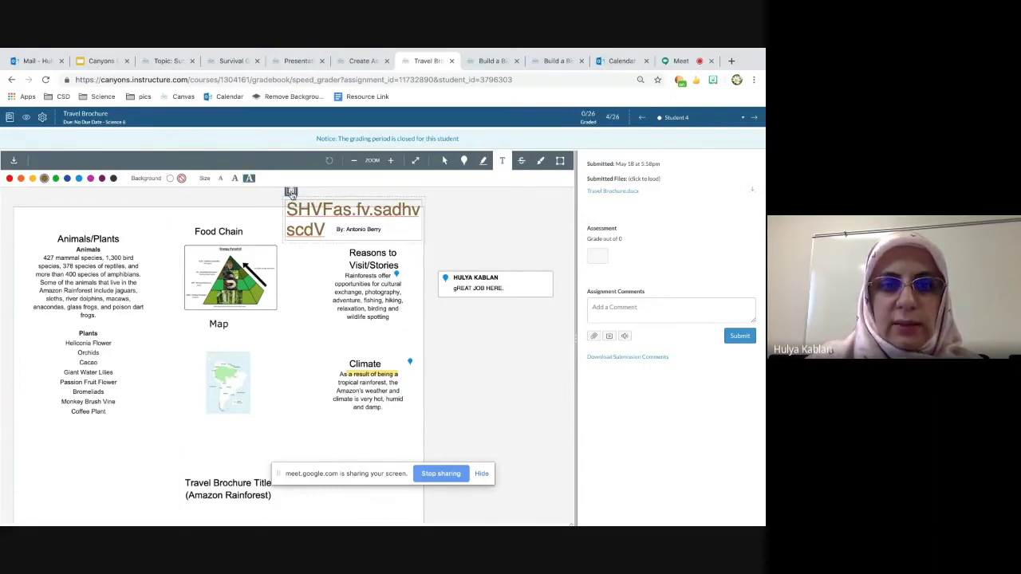
click(245, 221)
scroll(478, 353, down, 1)
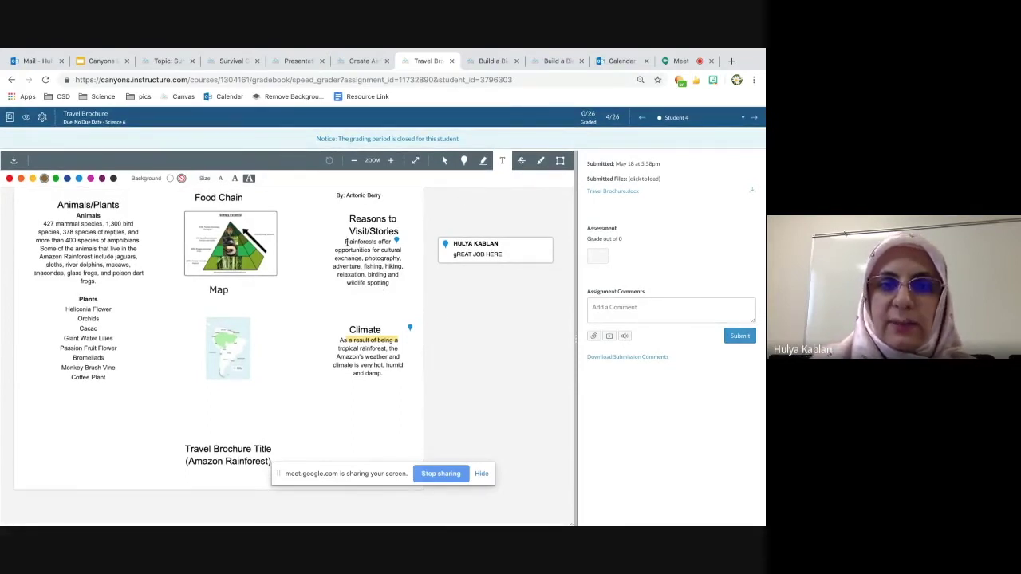
click(540, 160)
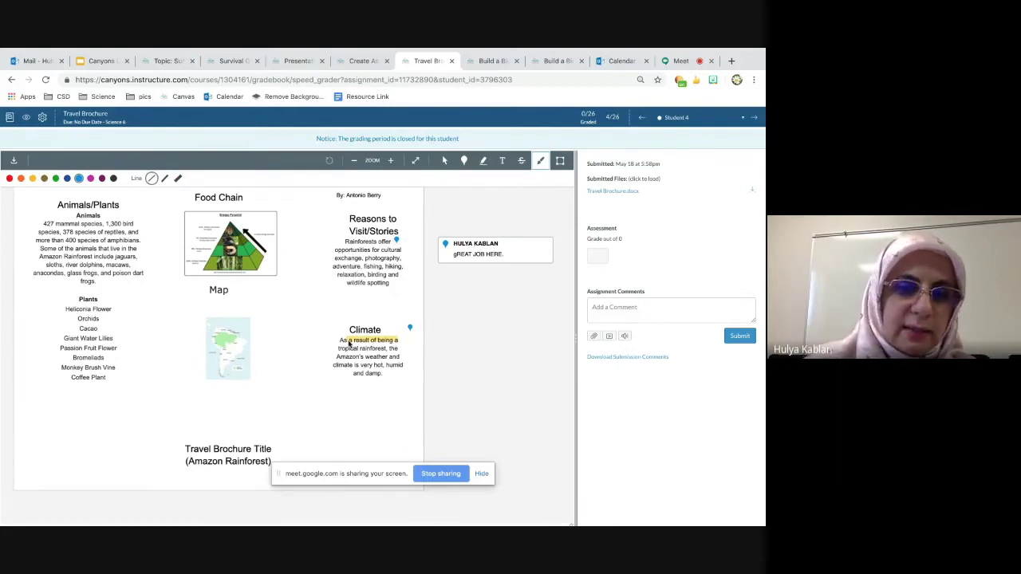
mouse_move(309, 371)
mouse_down()
mouse_move(326, 406)
mouse_move(298, 364)
mouse_move(290, 396)
mouse_up()
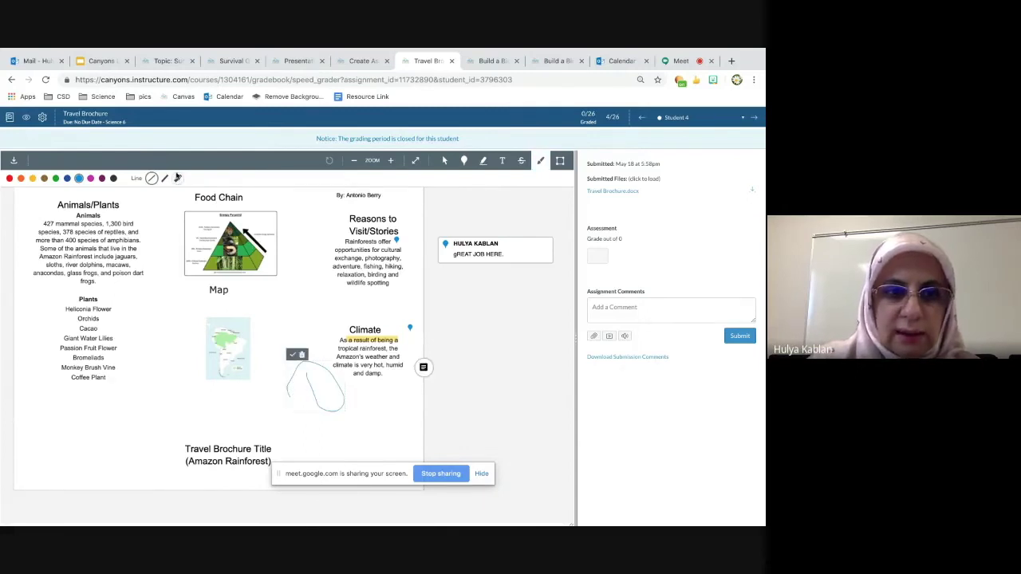
click(177, 178)
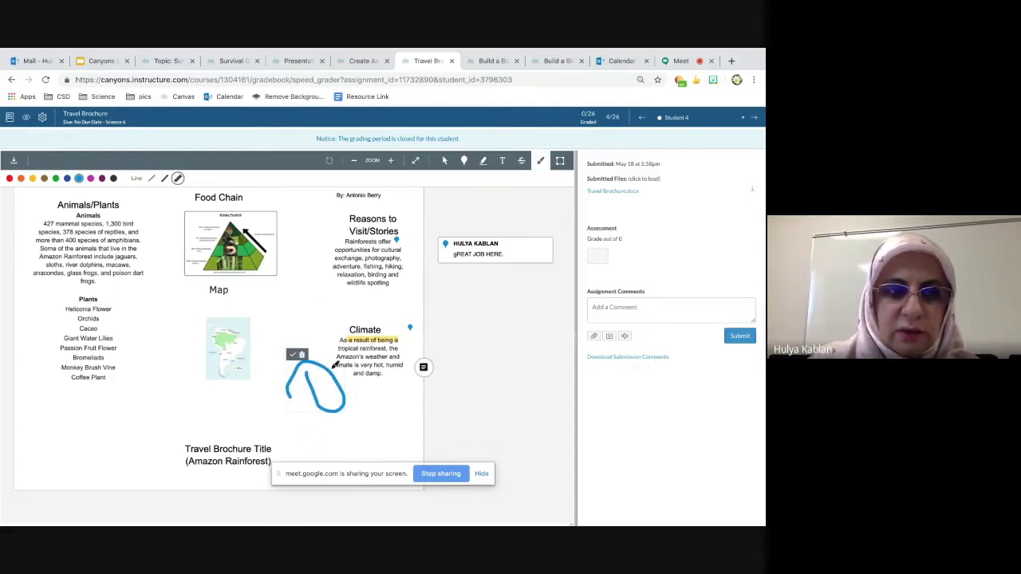
click(21, 178)
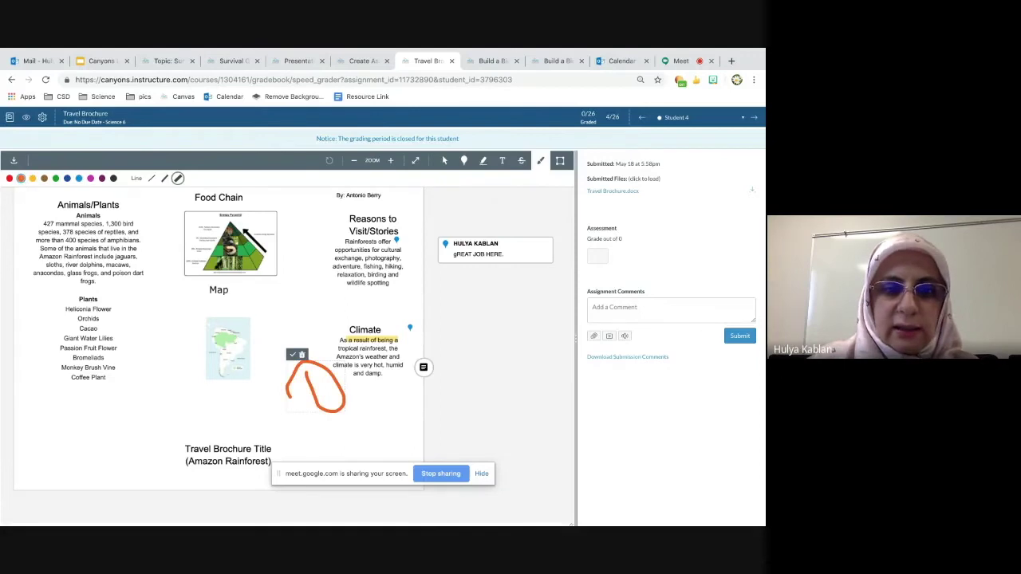
click(302, 354)
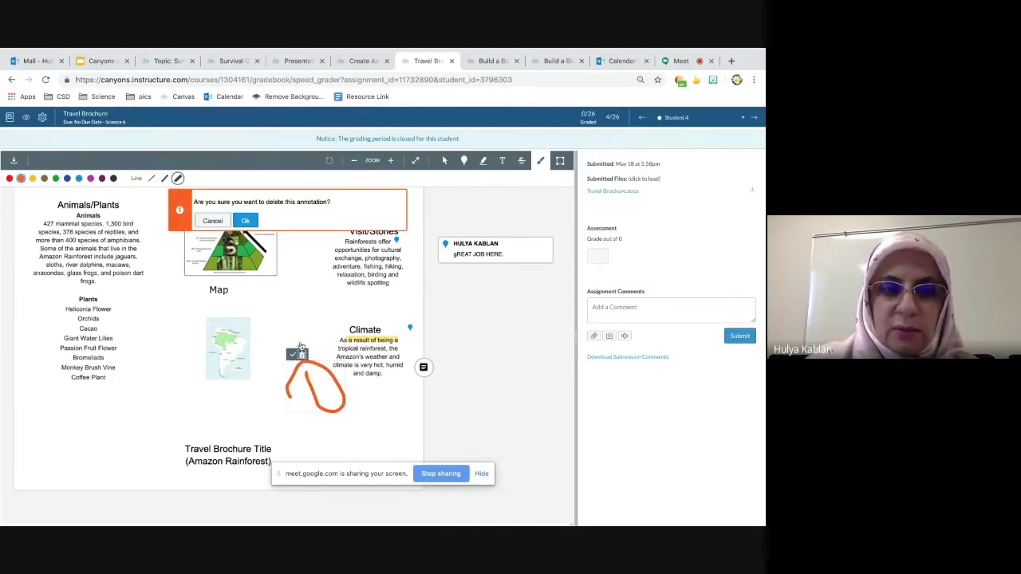
click(246, 221)
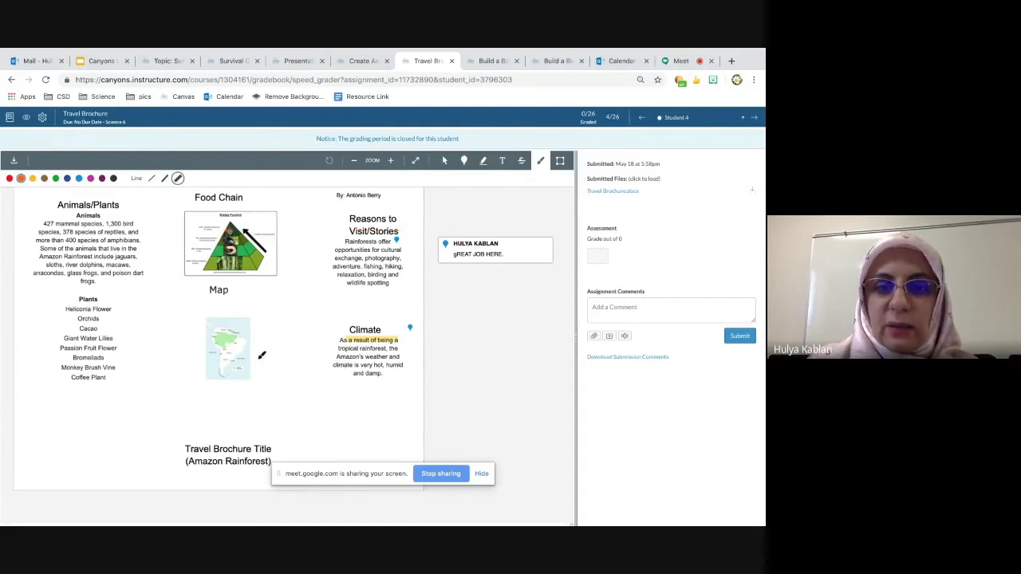
scroll(262, 355, up, 1)
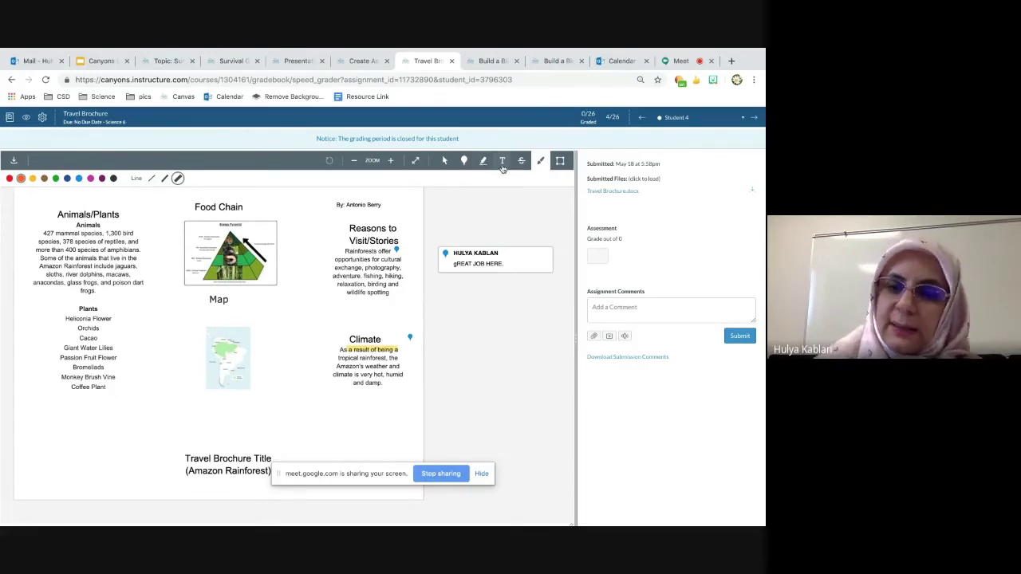
Step: Type an unsubmitted test comment in Assignment Comments, then return to the Canyons slide deck
click(622, 306)
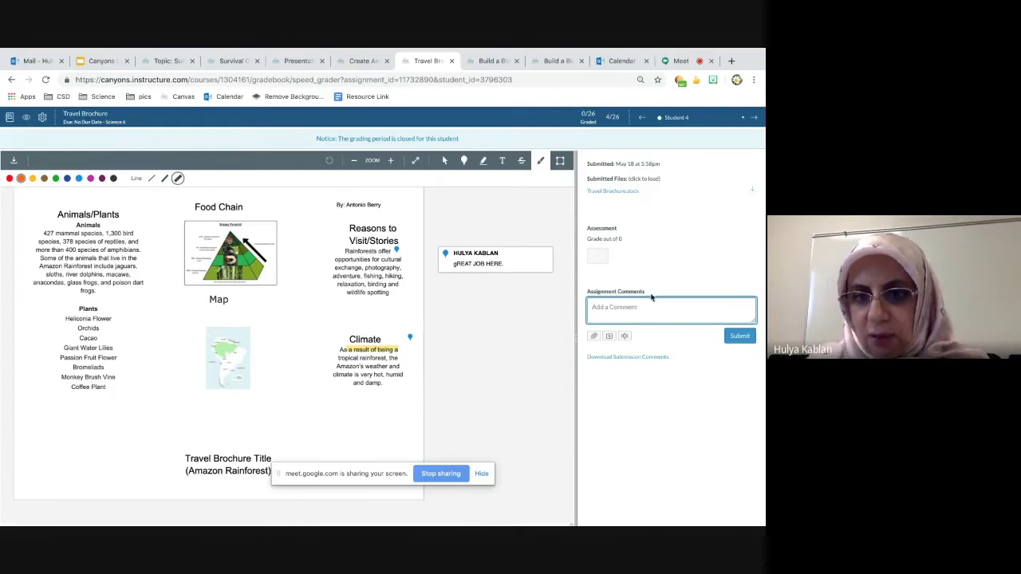
text(NEBWnfv.df)
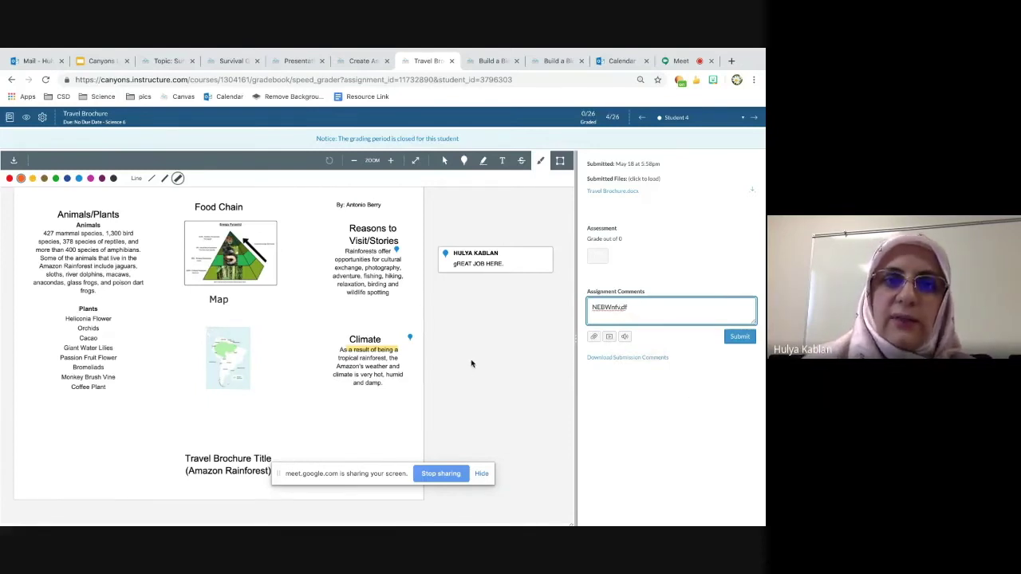
scroll(373, 365, up, 1)
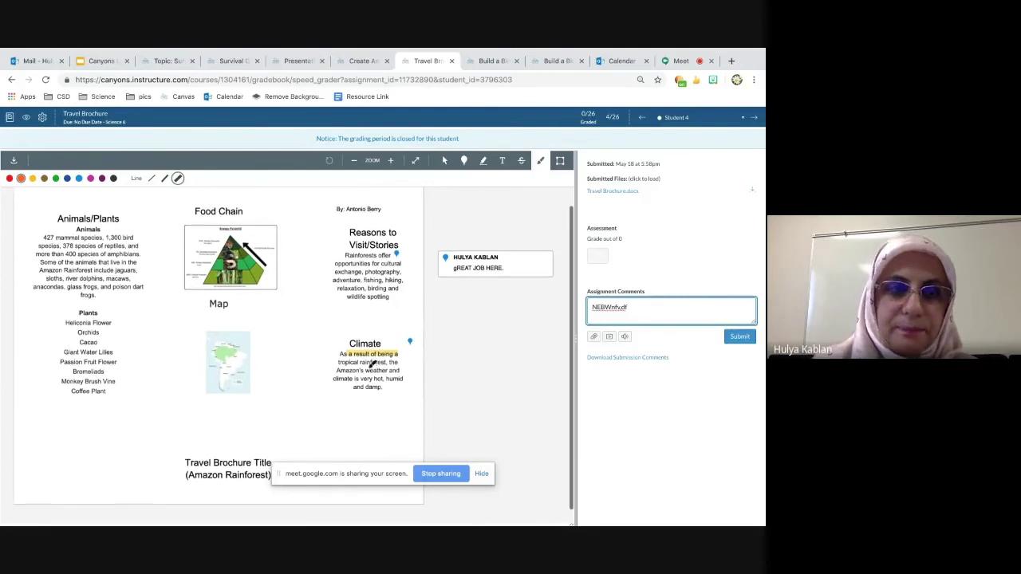
click(98, 63)
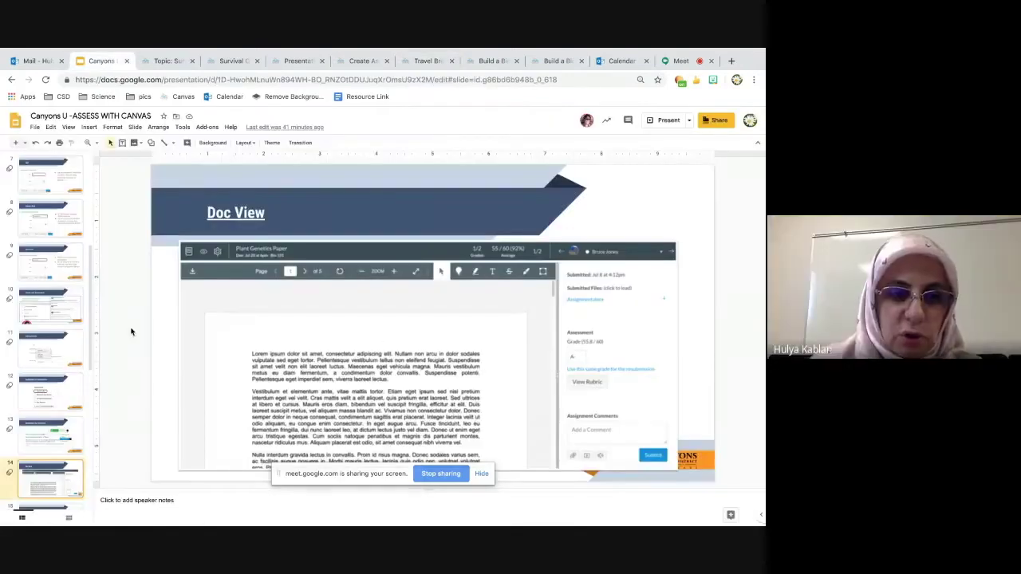
Step: Review the Adding Rubric and annotation-tools slides, then return to the Travel Brochure grading page
scroll(57, 451, down, 5)
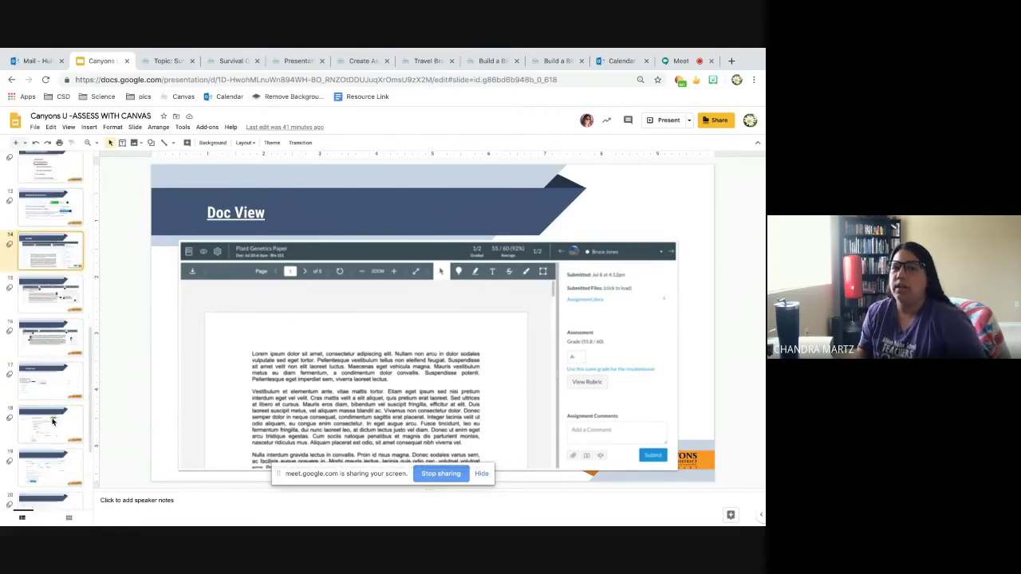
scroll(54, 423, down, 1)
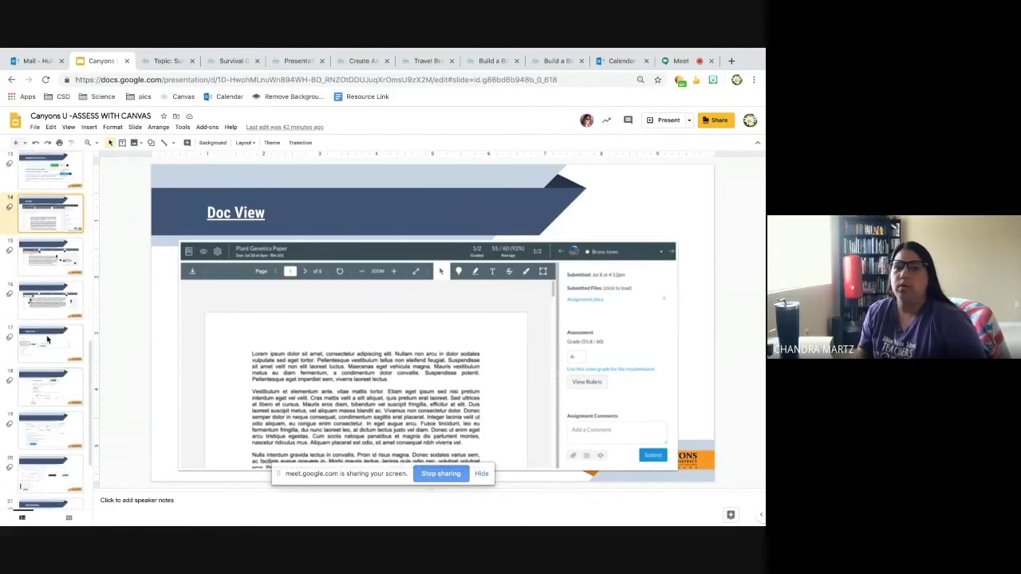
click(47, 339)
click(45, 310)
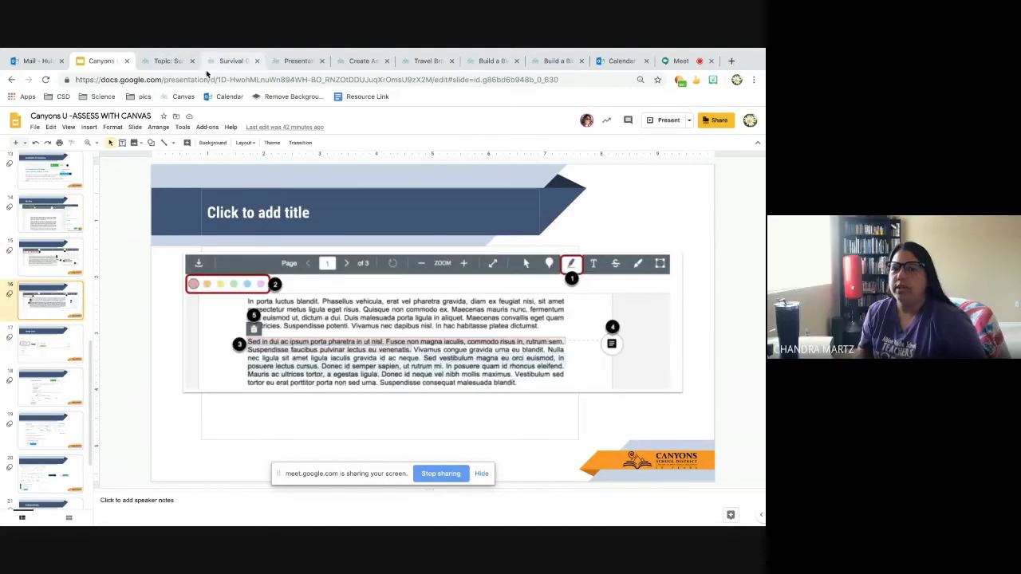
click(354, 63)
click(430, 64)
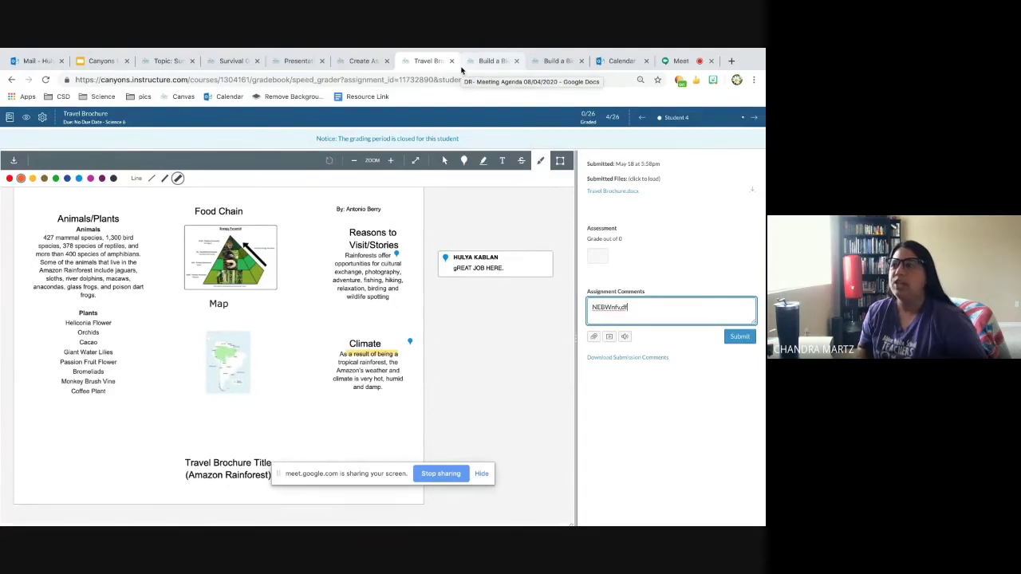
Step: Clear the draft assignment comment and open the 'gREAT JOB HERE.' point comment for editing
key(BackSpace)
key(BackSpace)
key(BackSpace)
key(BackSpace)
key(BackSpace)
key(BackSpace)
key(BackSpace)
key(BackSpace)
key(BackSpace)
key(BackSpace)
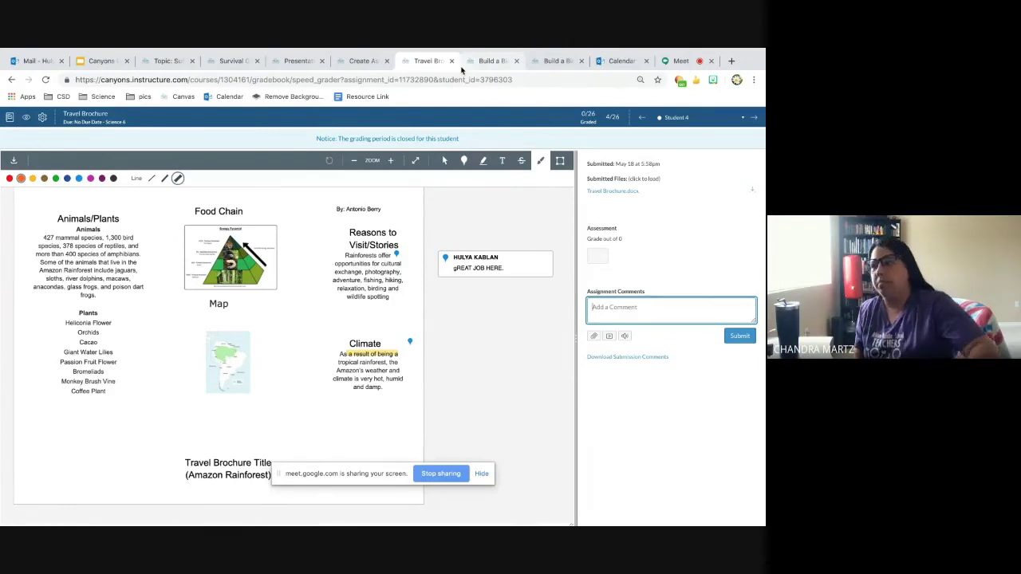
click(482, 268)
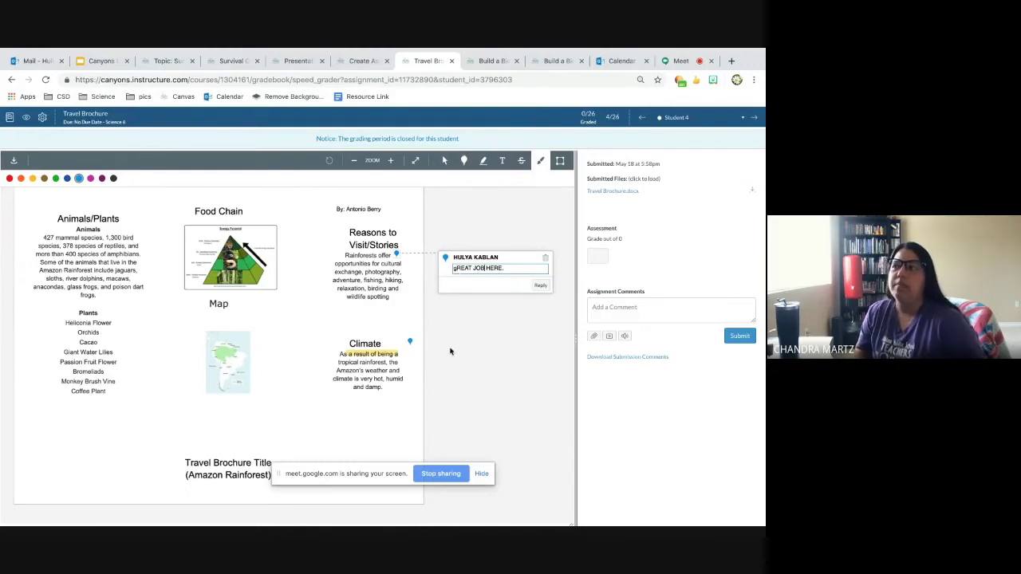
Step: Replace the comment's lowercase g with a capital G so it reads 'GREAT JOB HERE.', and save it
click(455, 268)
key(BackSpace)
text(G)
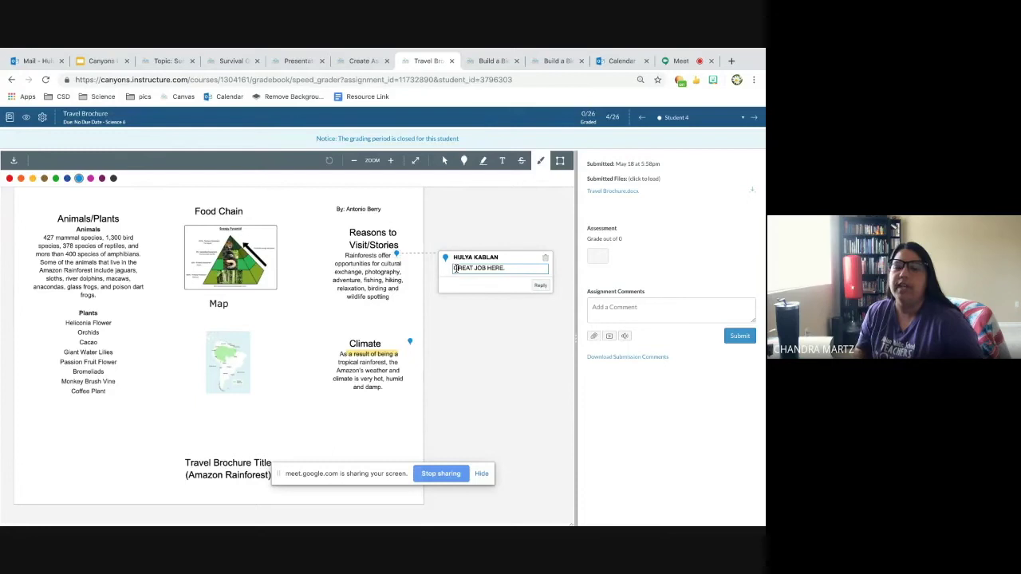
click(507, 351)
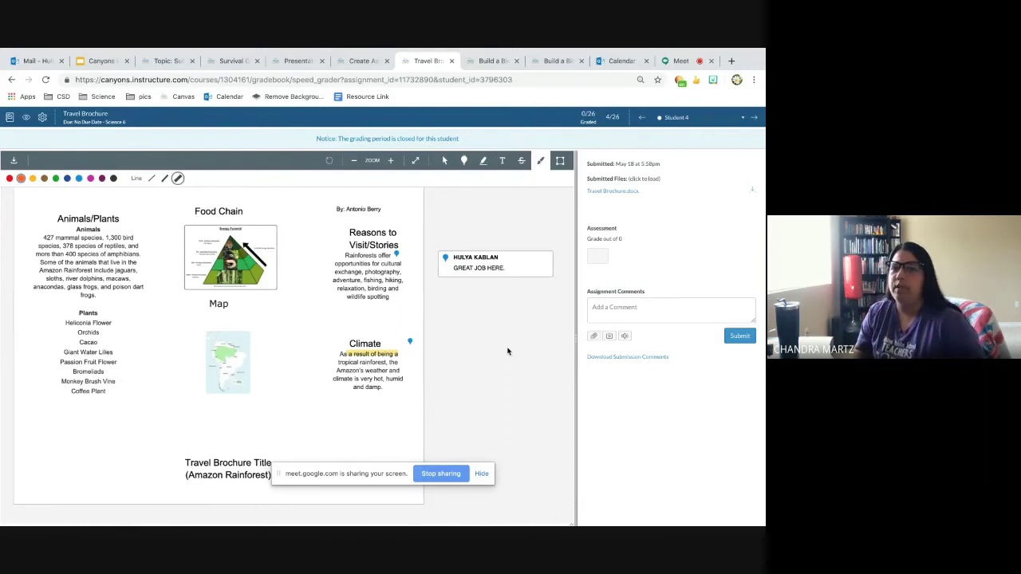
Step: Switch to the Google Meet tab to show the participant video grid
mouse_move(650, 52)
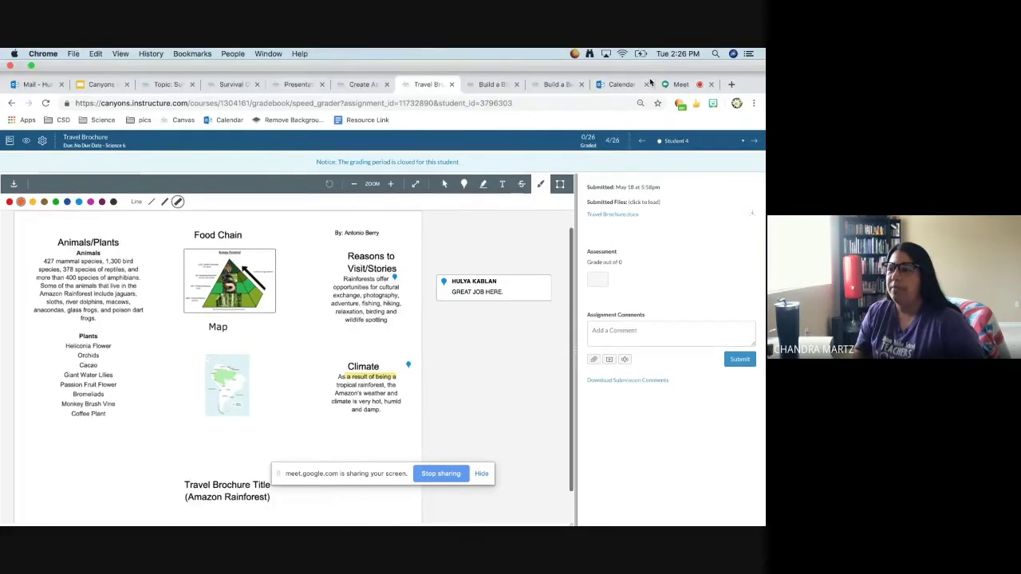
click(676, 84)
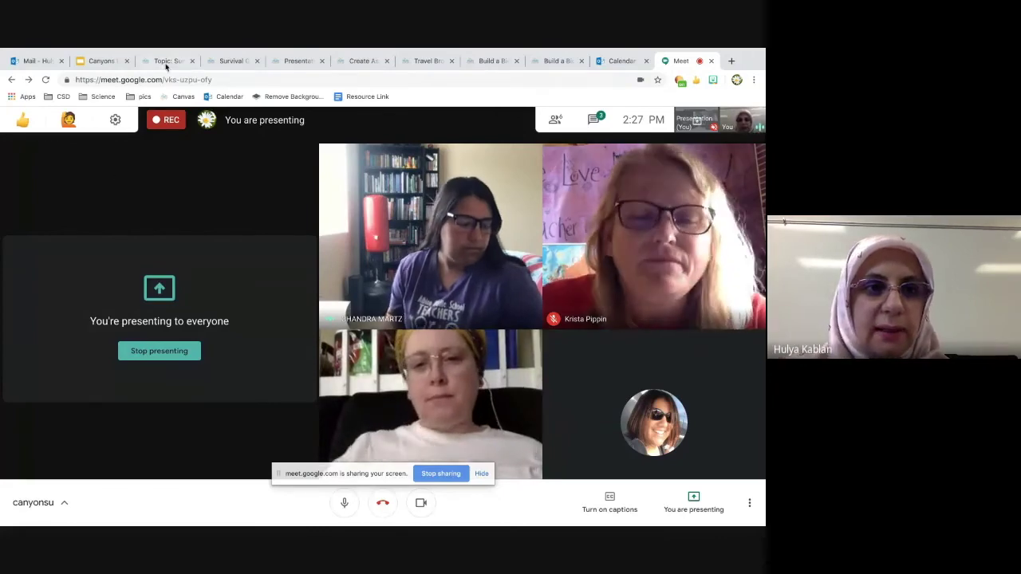
Step: In the slide deck, step through rubric slides 20, 19 and 18
click(100, 62)
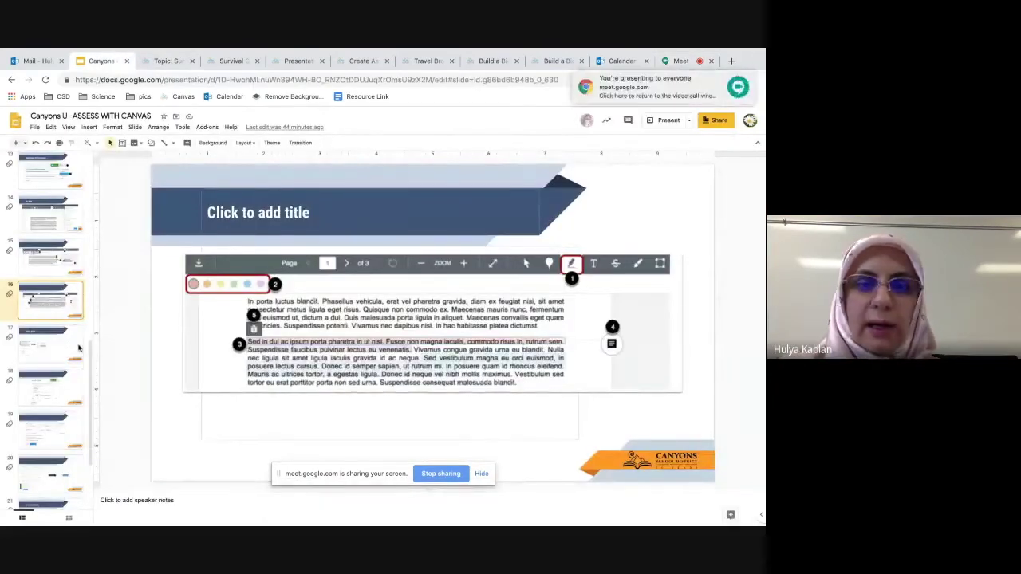
scroll(72, 366, down, 3)
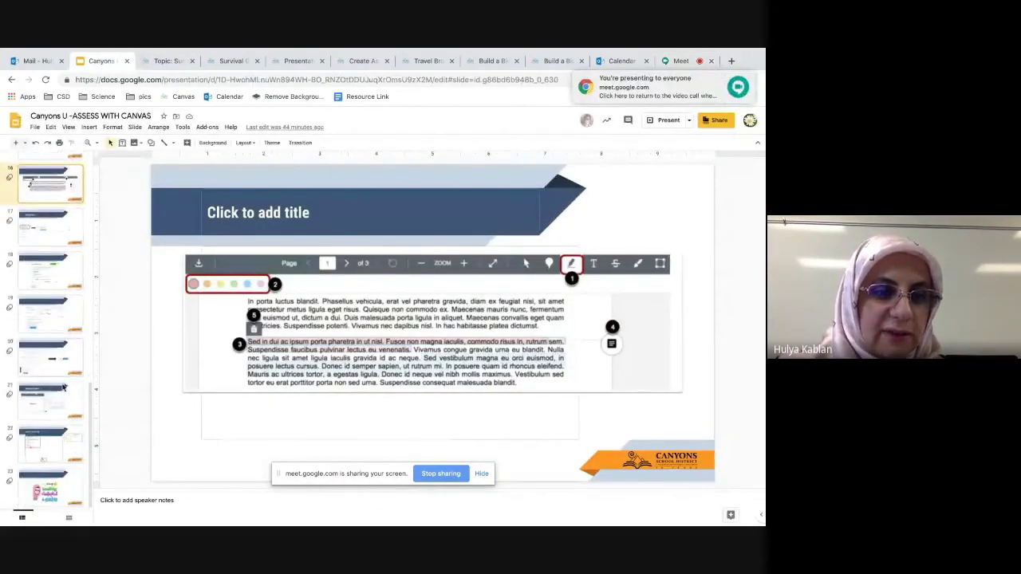
click(56, 360)
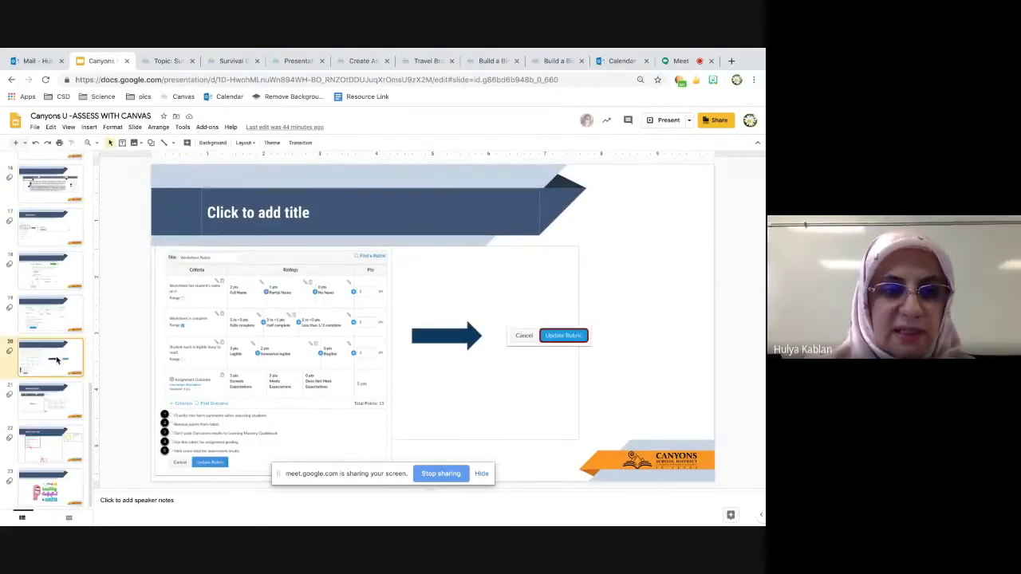
click(52, 320)
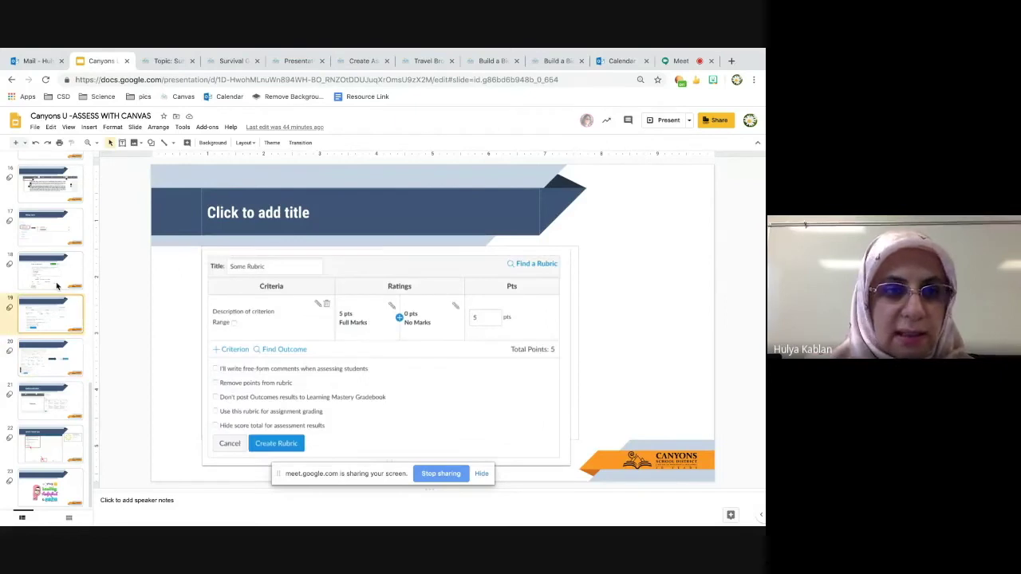
click(57, 285)
click(58, 324)
scroll(52, 308, up, 1)
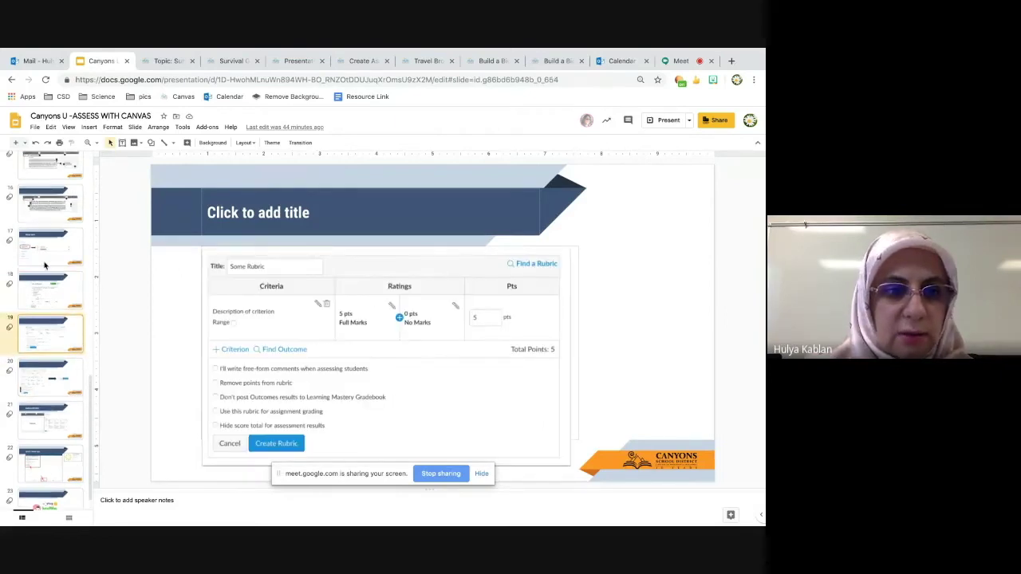
Step: Revisit the Adding Rubric and Areas of Research slides, ending on the rubric creation slide
click(44, 263)
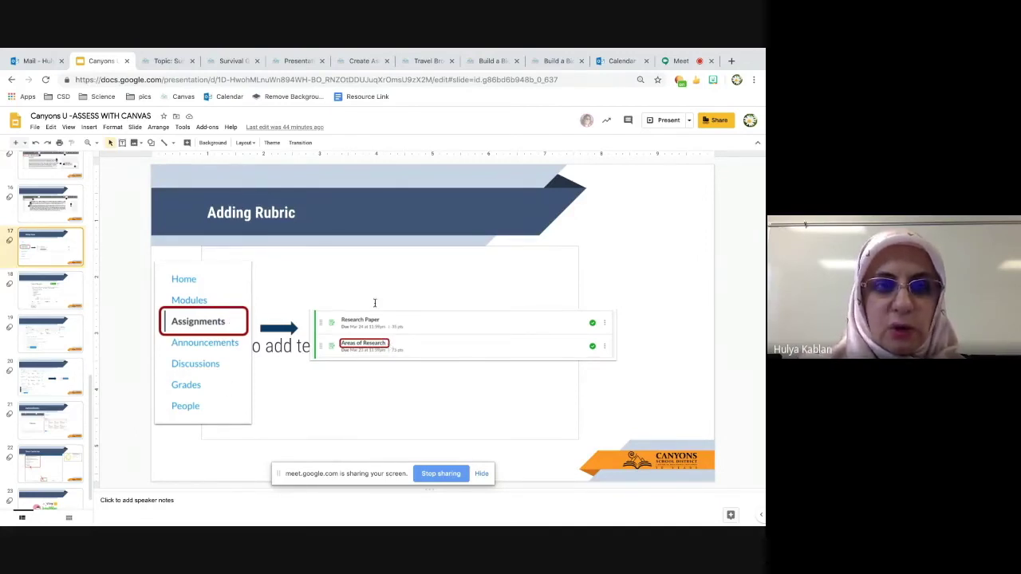
click(40, 306)
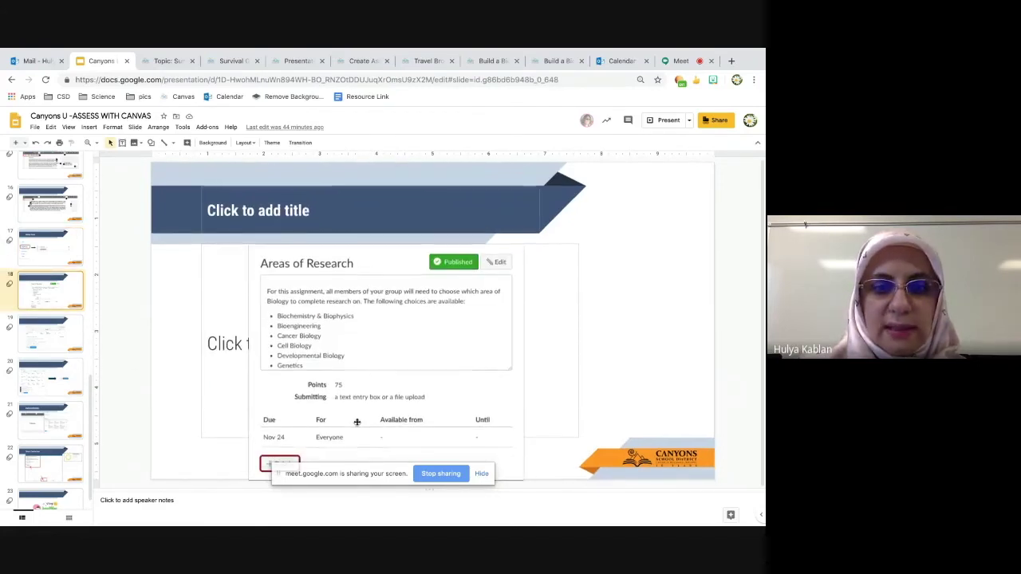
click(49, 338)
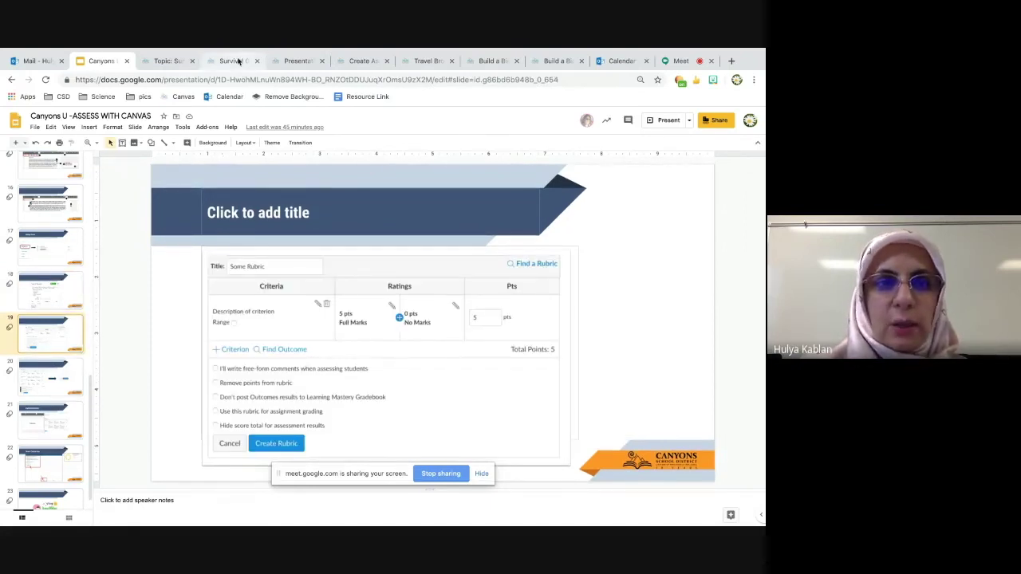
click(234, 61)
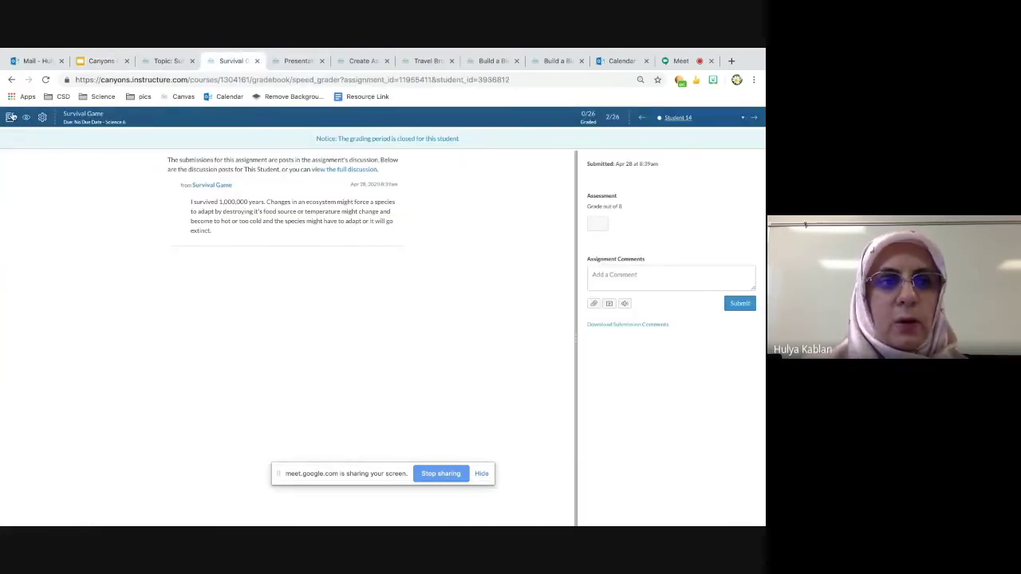
Step: View the Pollution presentation submission beside the 8-point Some Rubric (2), then open the assignment page
click(299, 60)
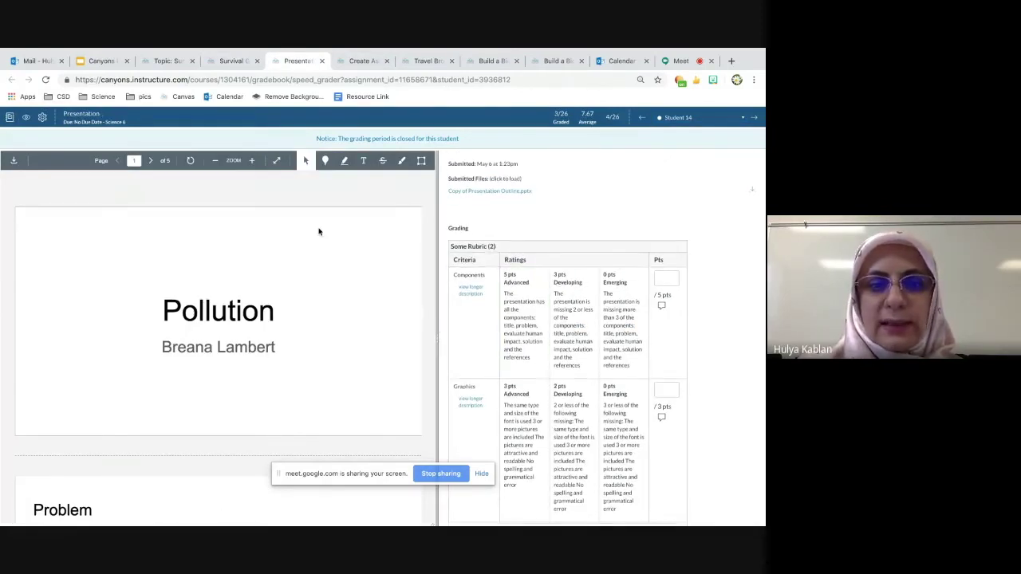
scroll(218, 338, down, 5)
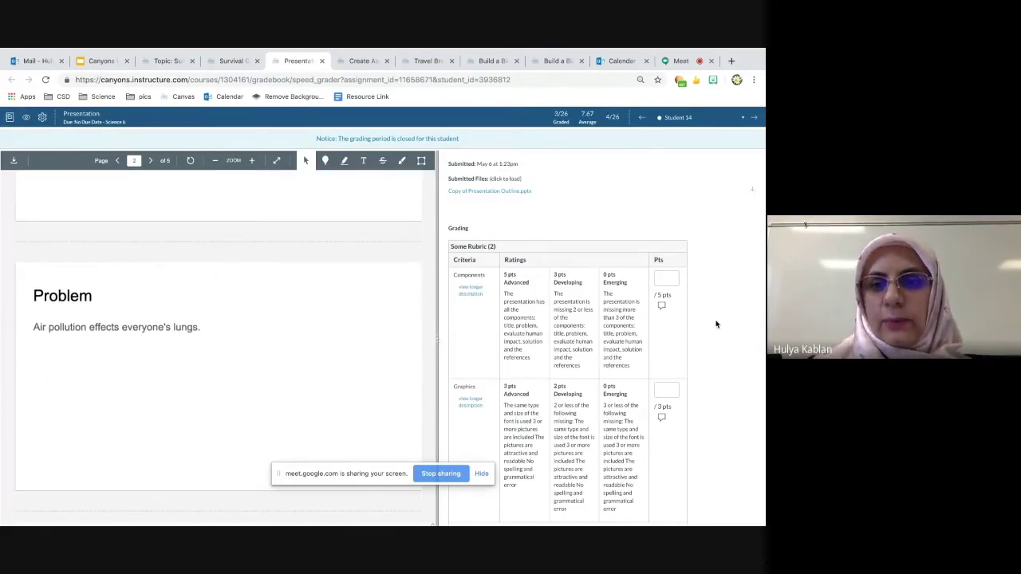
scroll(716, 324, down, 2)
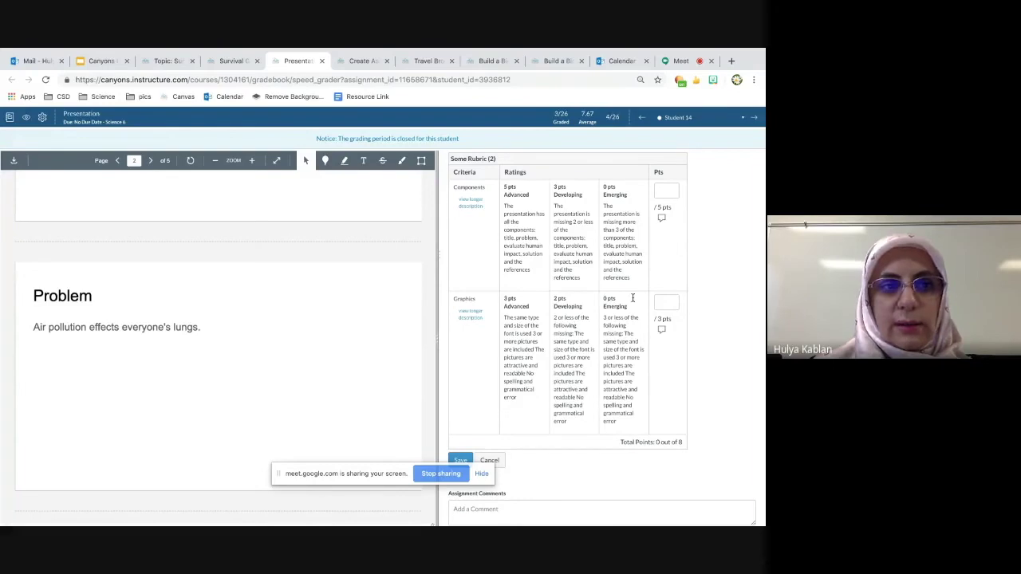
click(80, 114)
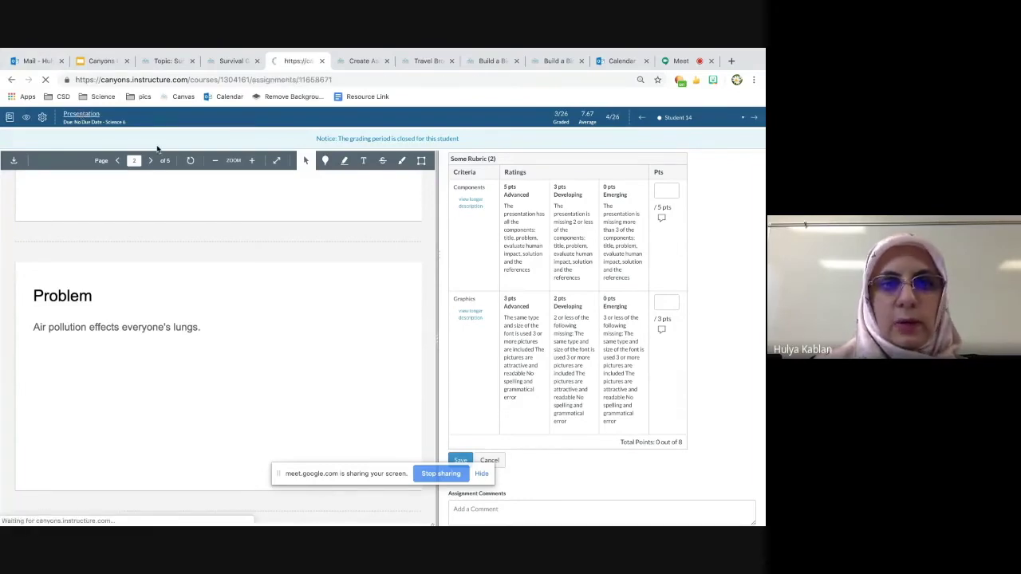
Step: Review the Presentation assignment's Some Rubric (2) in edit mode, then go to the Science 6 Assignments list
scroll(422, 270, down, 3)
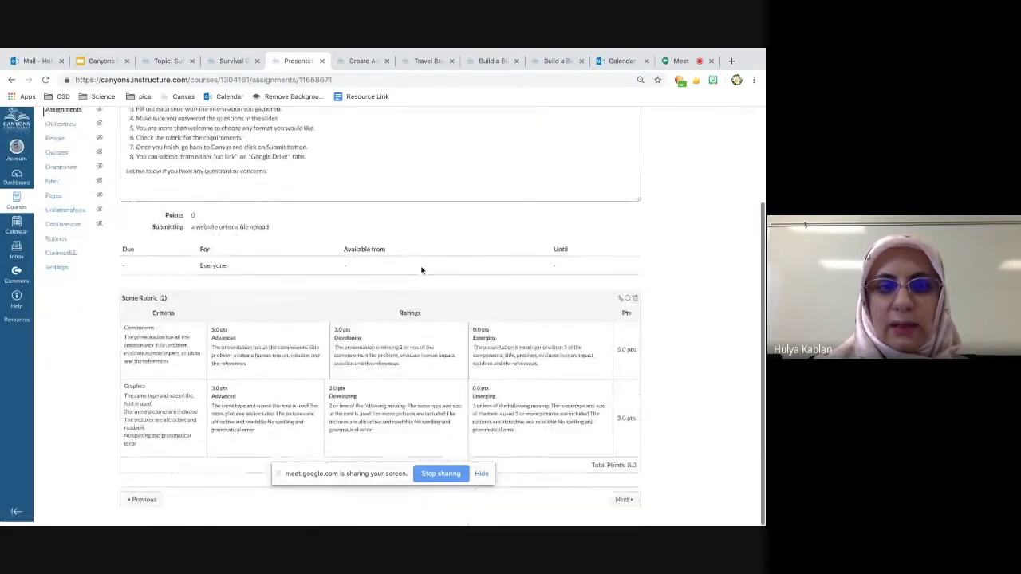
scroll(375, 326, down, 1)
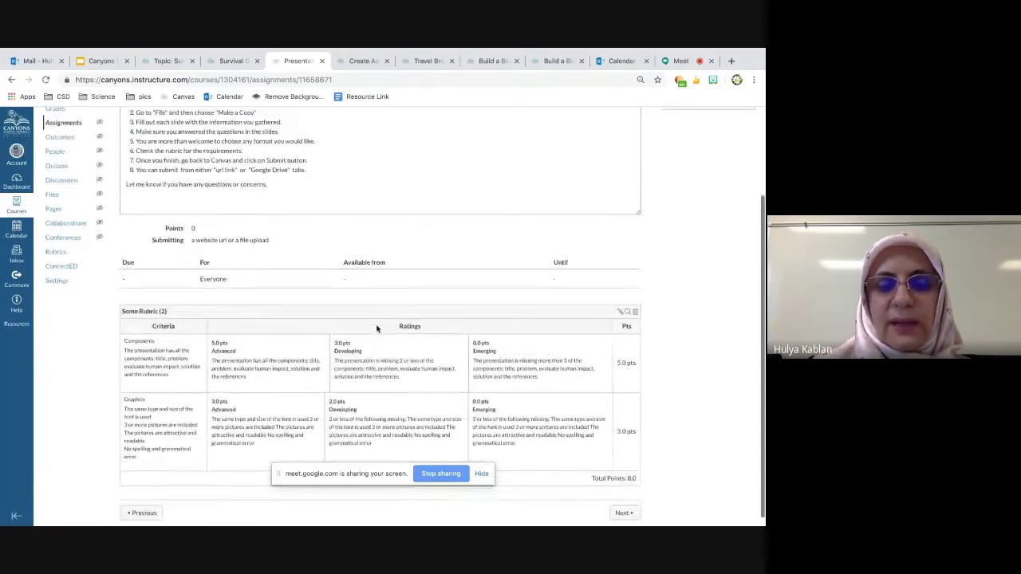
click(619, 302)
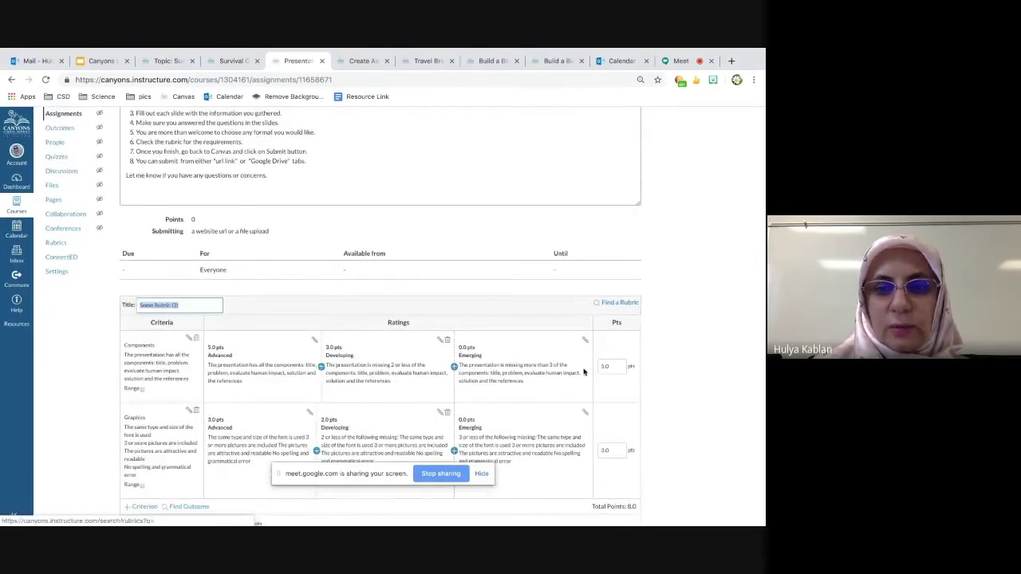
scroll(400, 353, down, 1)
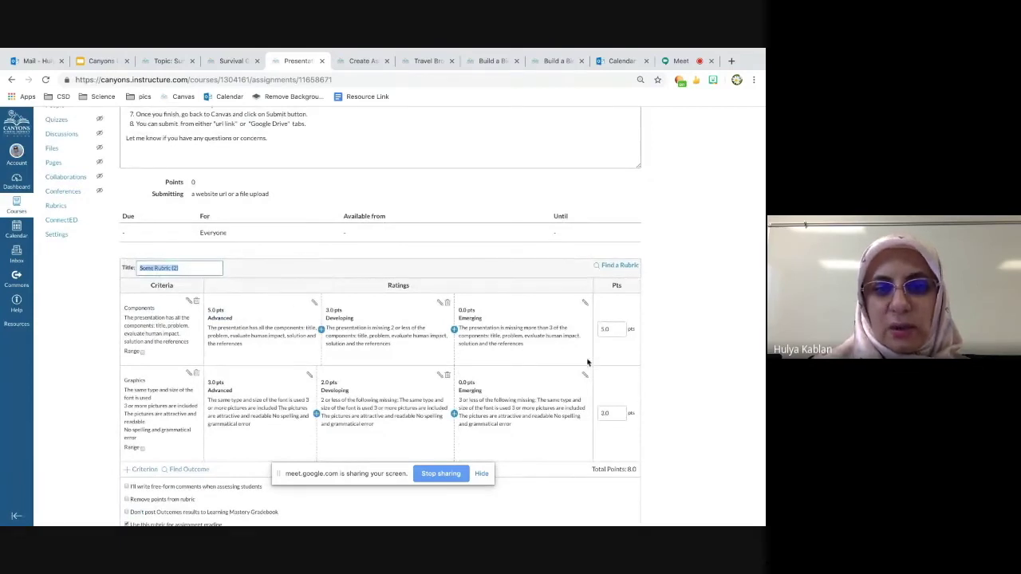
scroll(445, 314, up, 3)
click(55, 236)
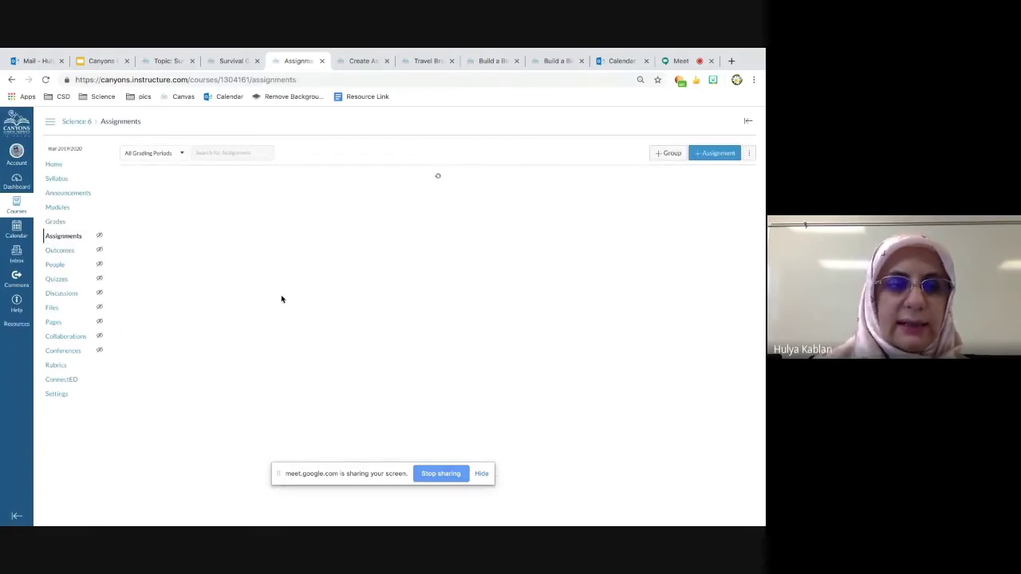
Step: Preview the Moon Phases Review quiz and look over its settings in edit mode
scroll(260, 281, down, 3)
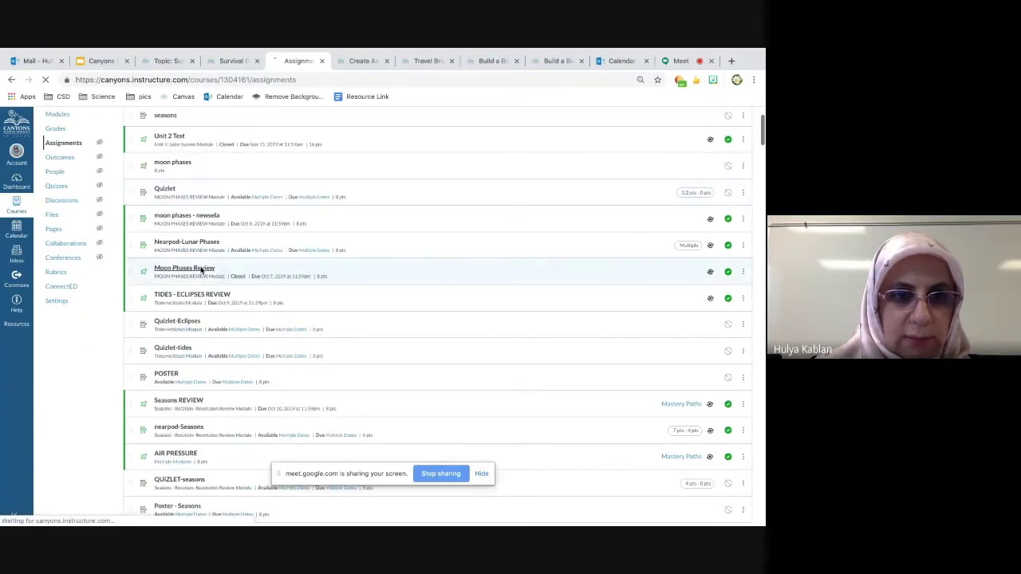
click(201, 271)
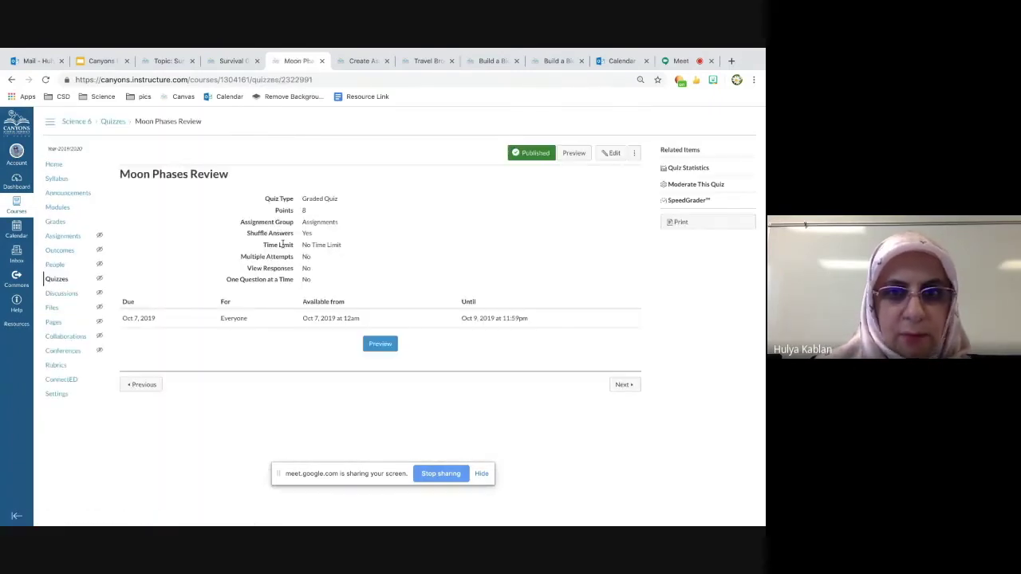
click(388, 349)
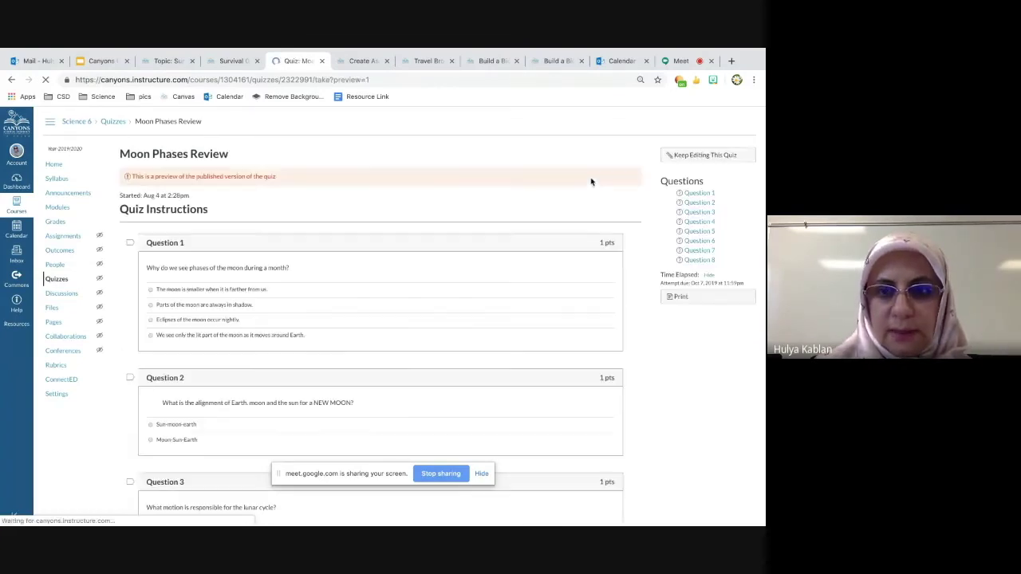
click(11, 79)
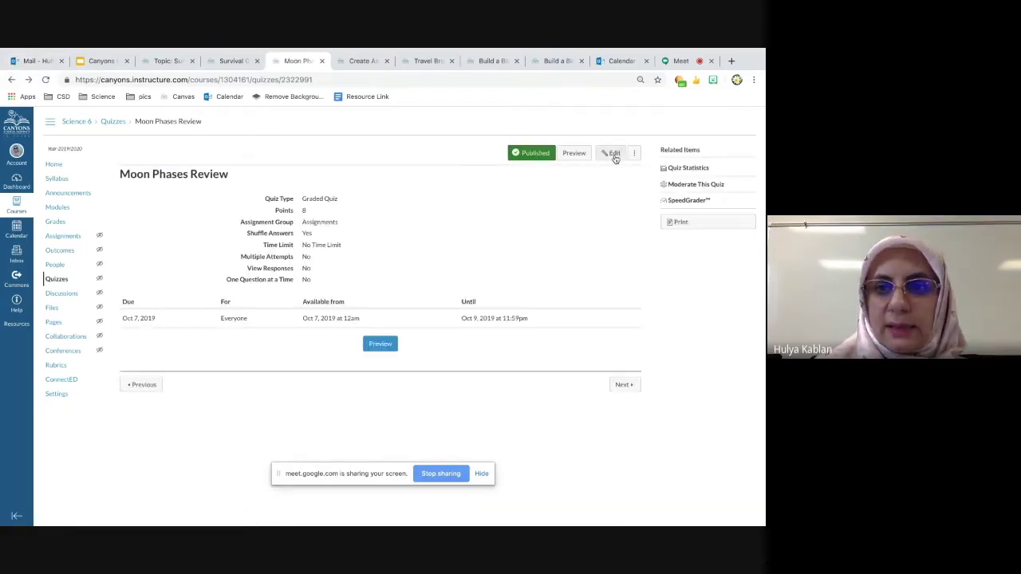
click(616, 156)
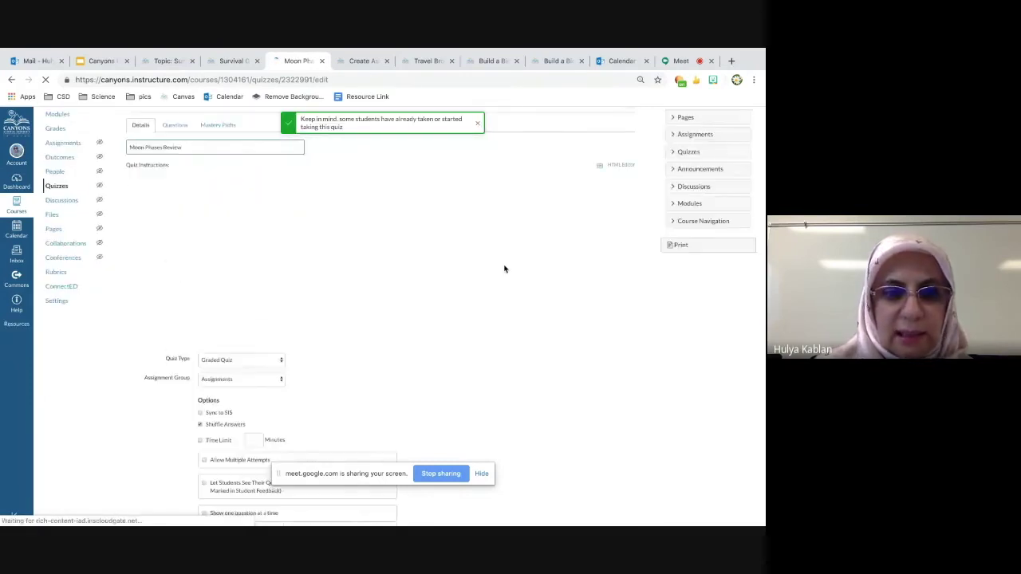
scroll(504, 267, down, 3)
scroll(516, 313, down, 1)
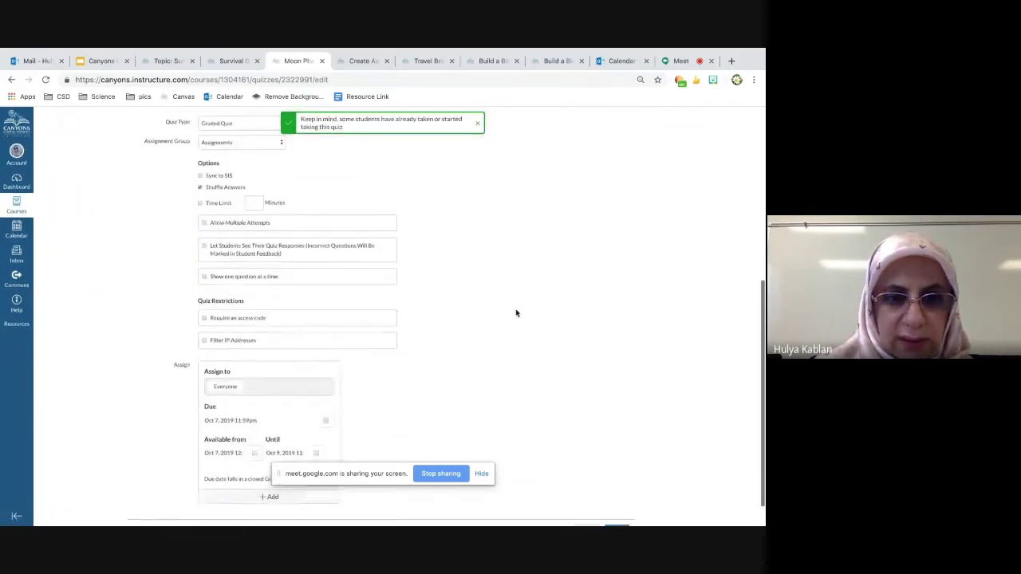
scroll(515, 313, up, 2)
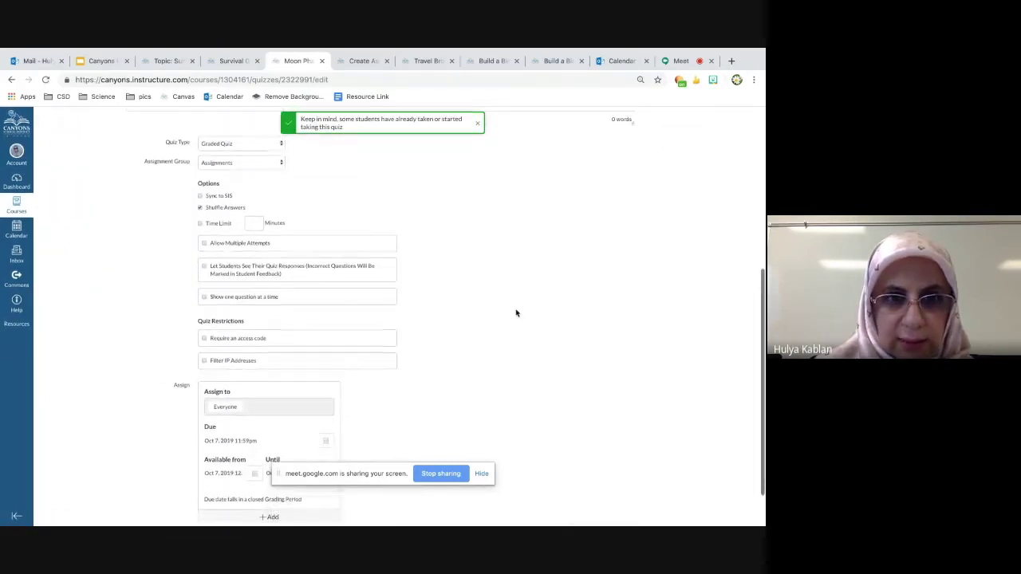
scroll(516, 313, up, 6)
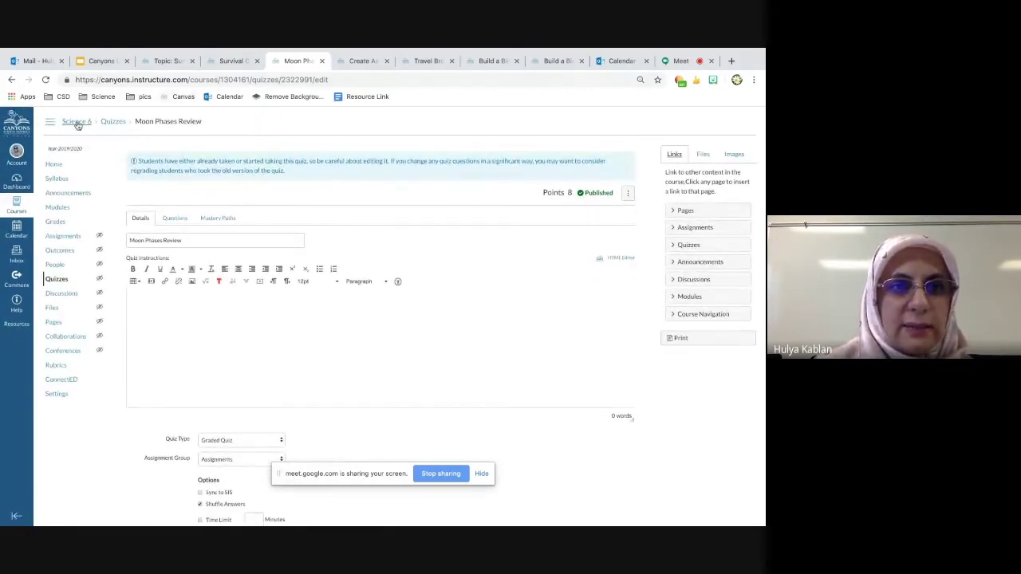
Step: Flip past the new-assignment form and annotated Travel Brochure submission back to the slide deck
click(355, 63)
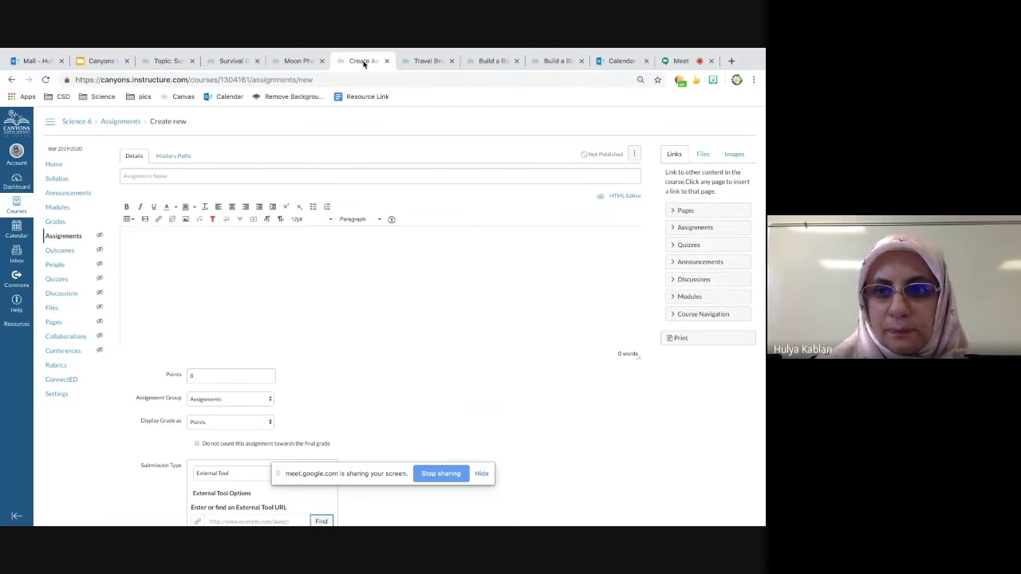
click(415, 63)
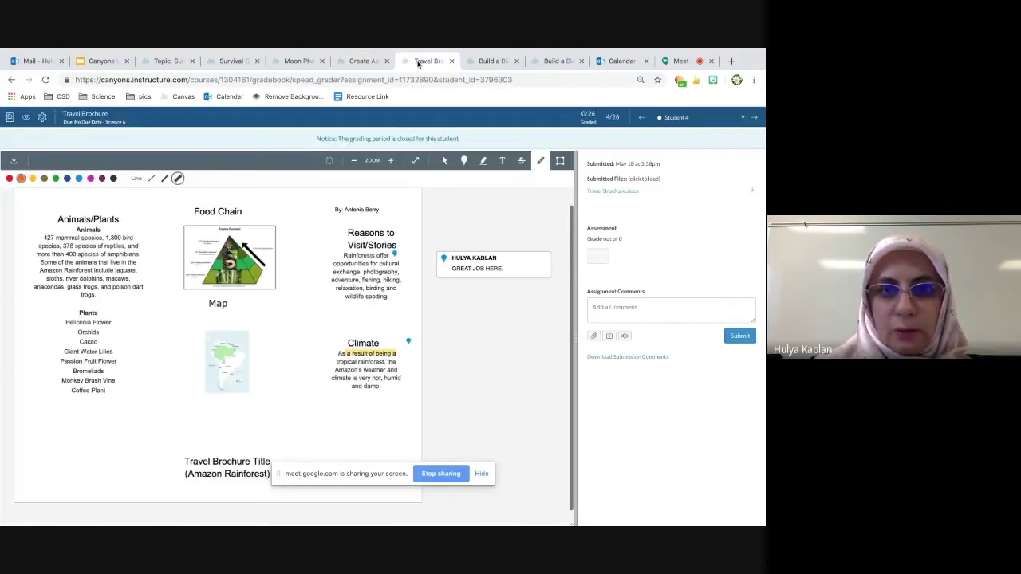
click(131, 64)
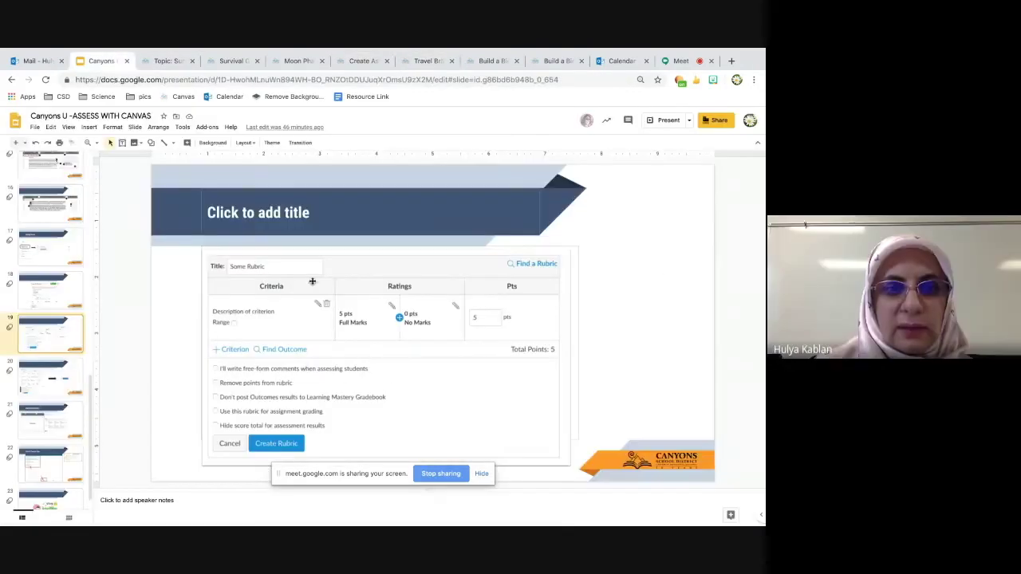
Step: Follow the link on slide 21's 'Grading with Rubric' title to the SpeedGrader page
click(61, 430)
click(271, 212)
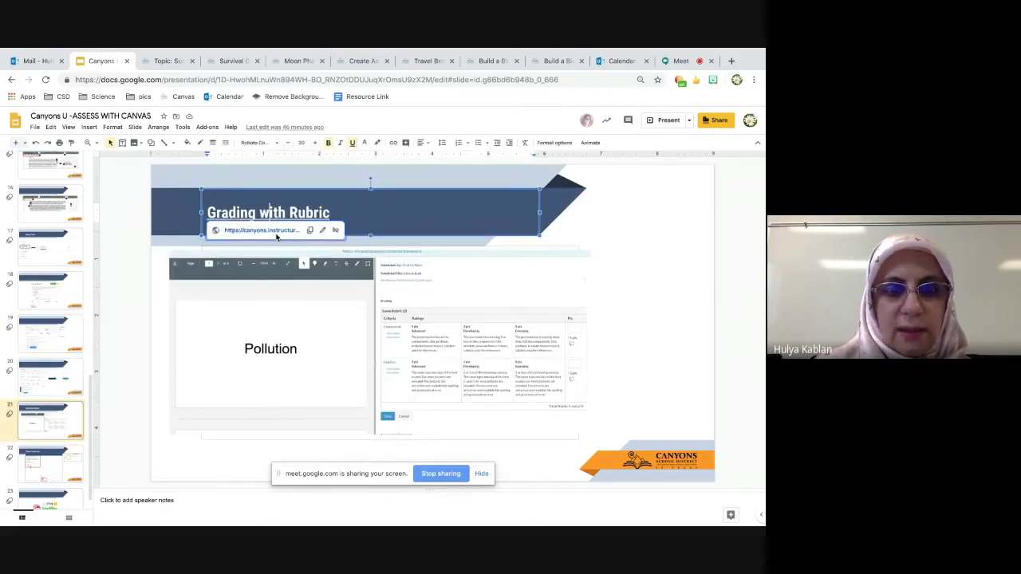
click(275, 233)
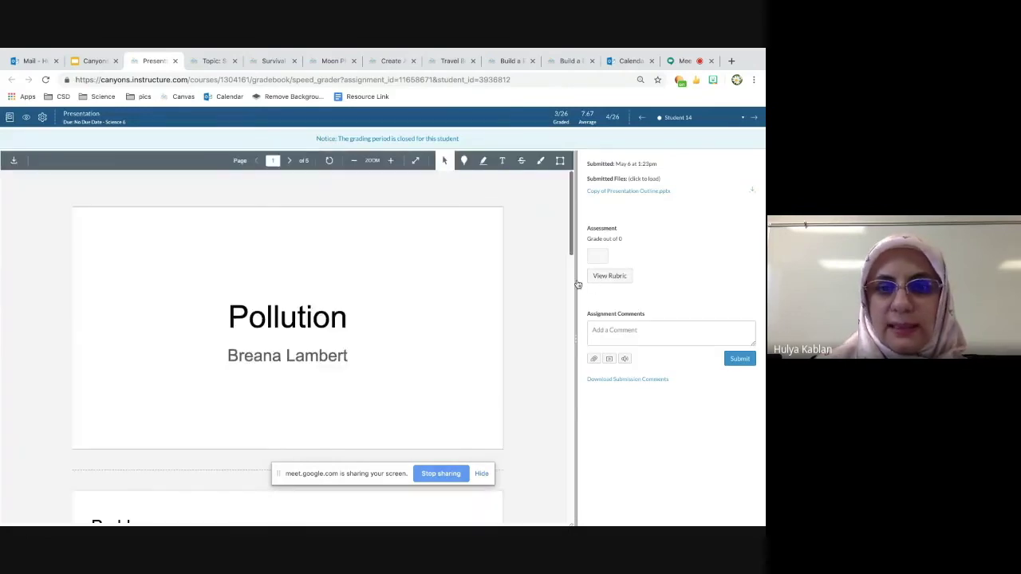
Step: Rate the presentation 5 pts Advanced for Components and 2 pts Developing for Graphics, then save
scroll(354, 358, down, 5)
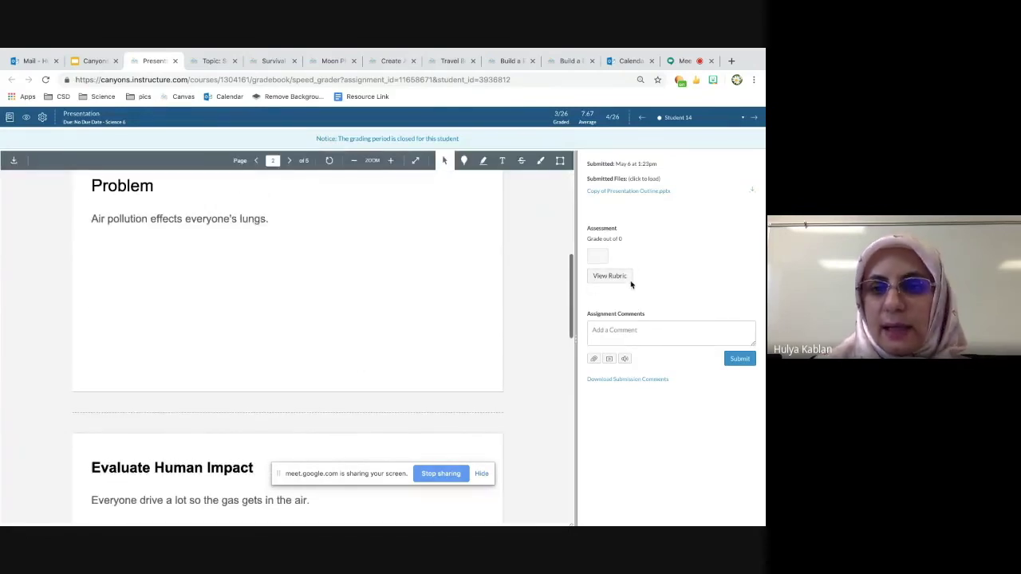
click(609, 275)
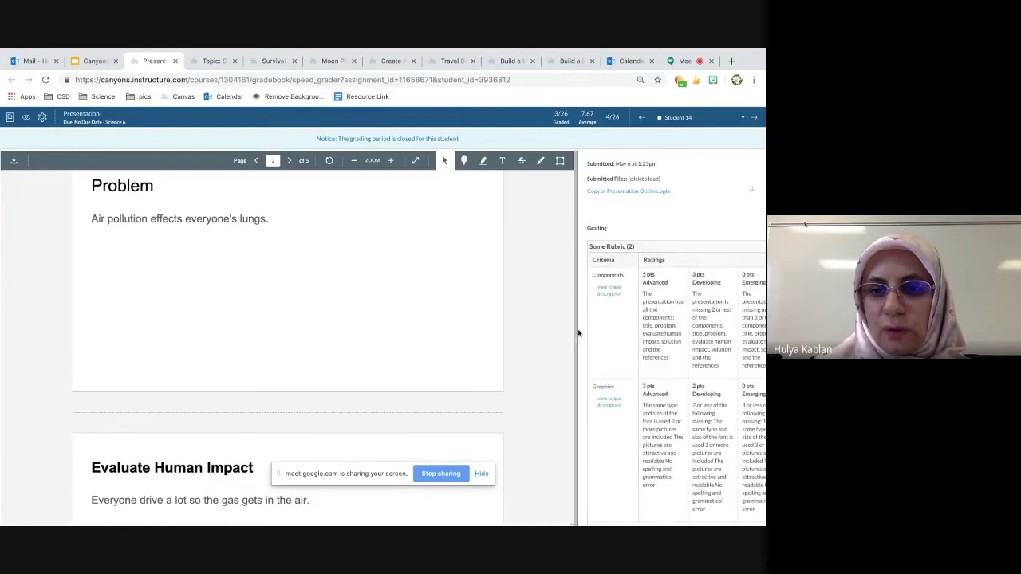
drag(565, 337, 351, 327)
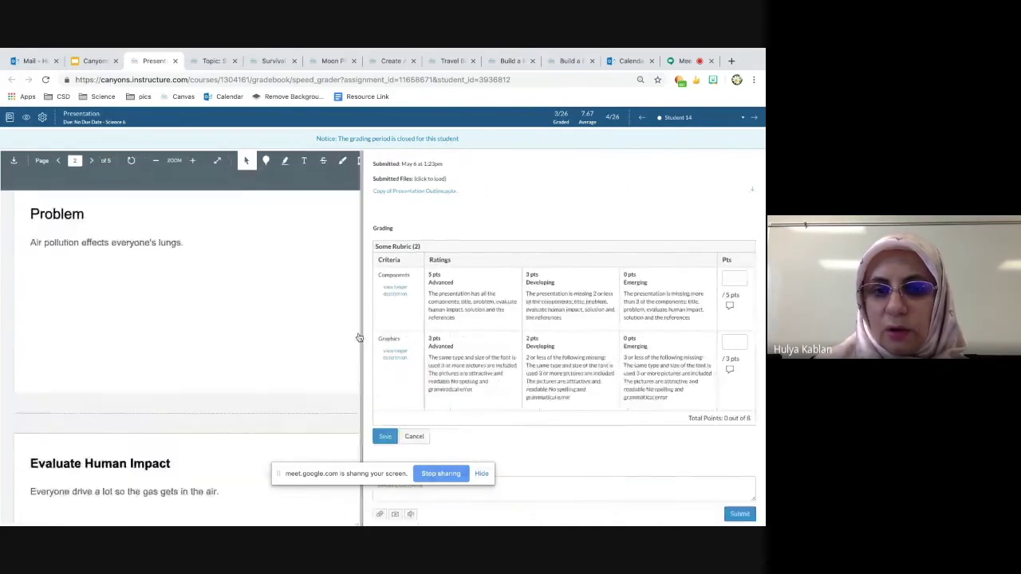
scroll(500, 294, down, 1)
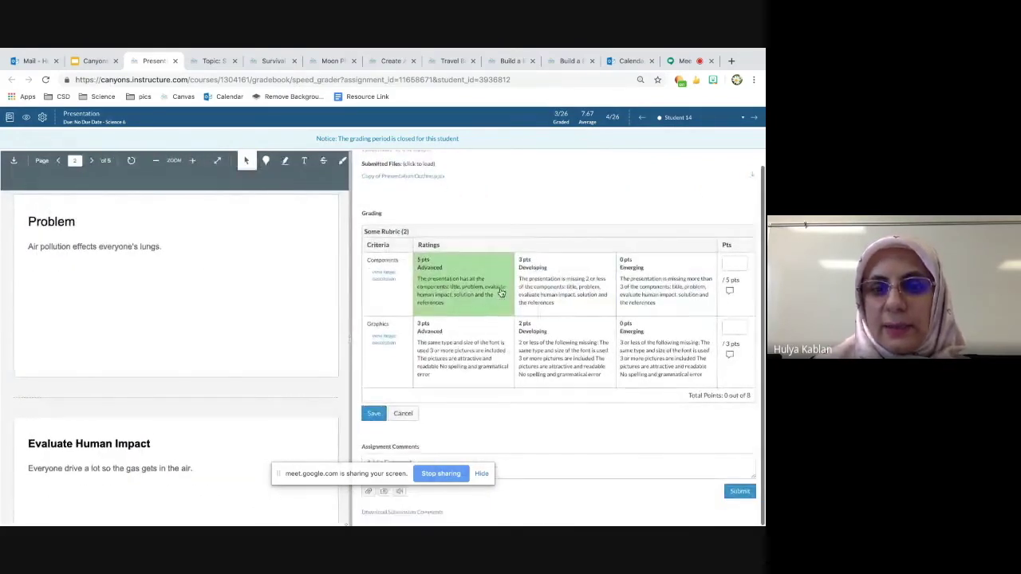
click(458, 287)
click(526, 334)
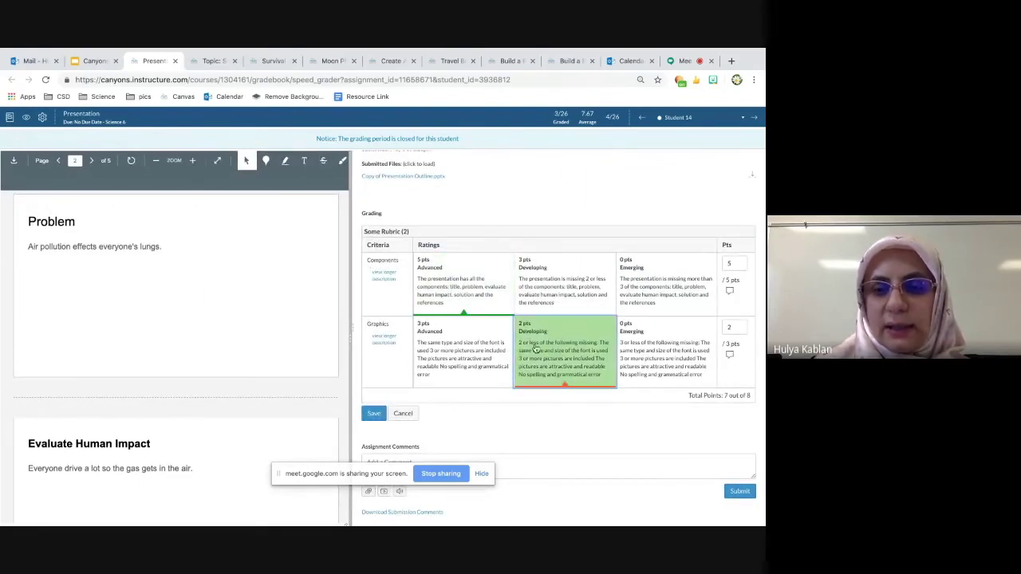
click(374, 413)
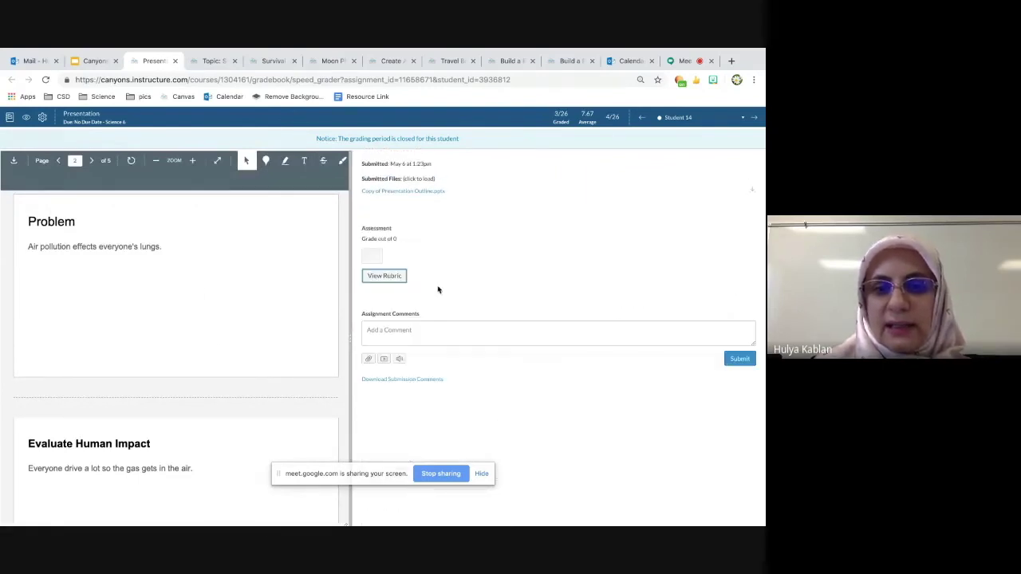
Step: Reopen the submission's rubric to review the saved ratings before returning to the slide deck
click(386, 276)
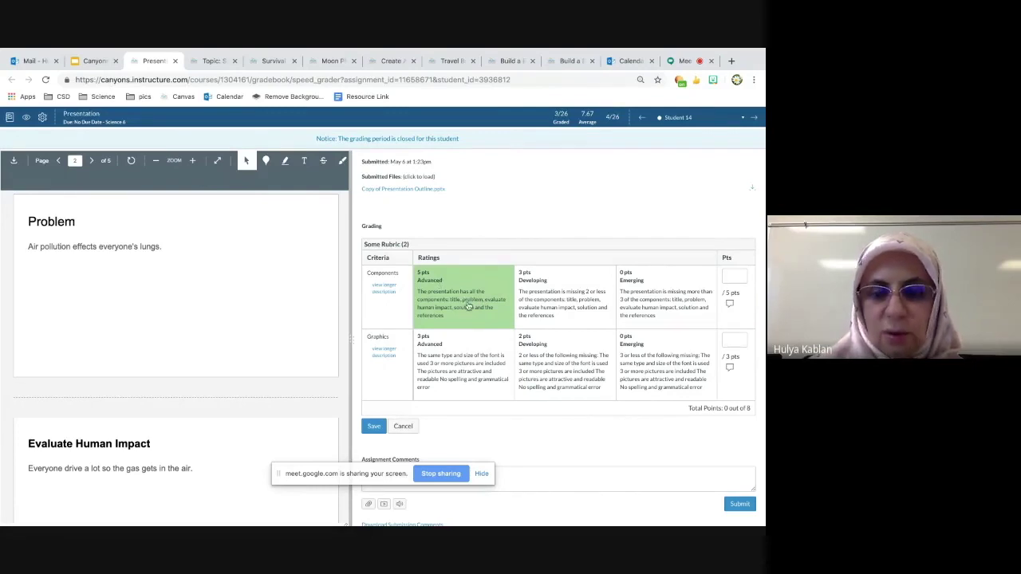
scroll(203, 312, down, 3)
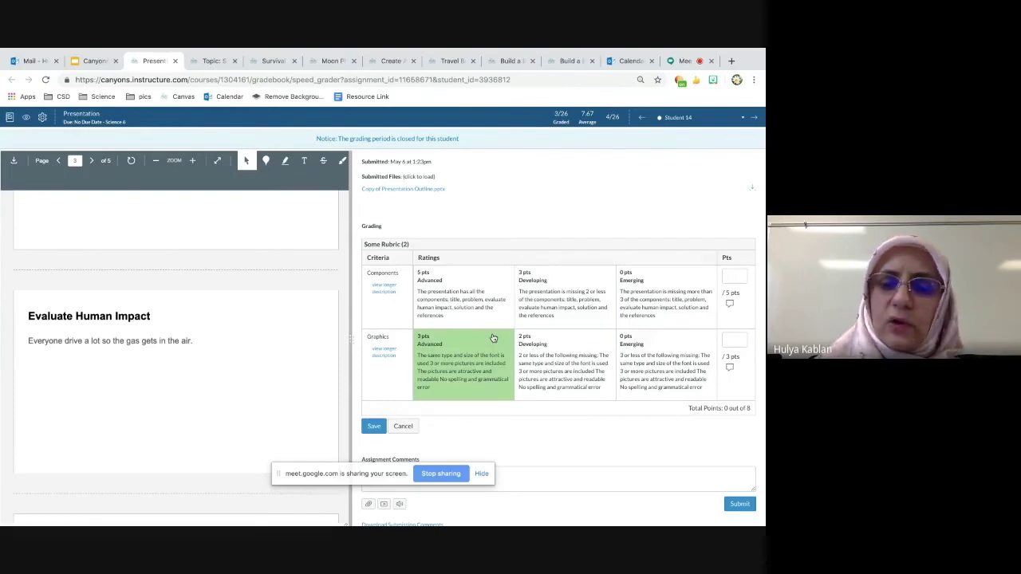
scroll(559, 423, down, 1)
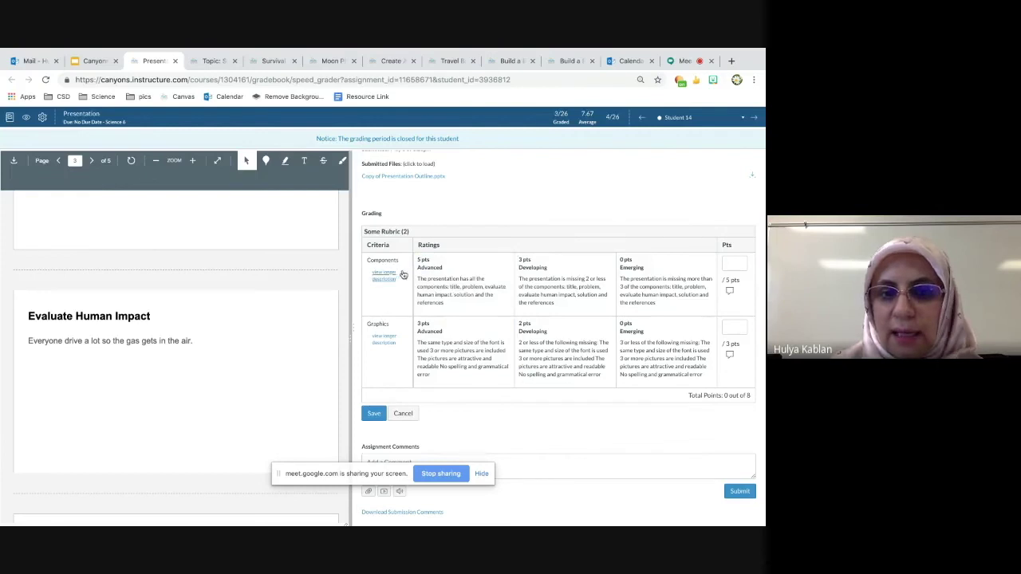
scroll(414, 229, up, 1)
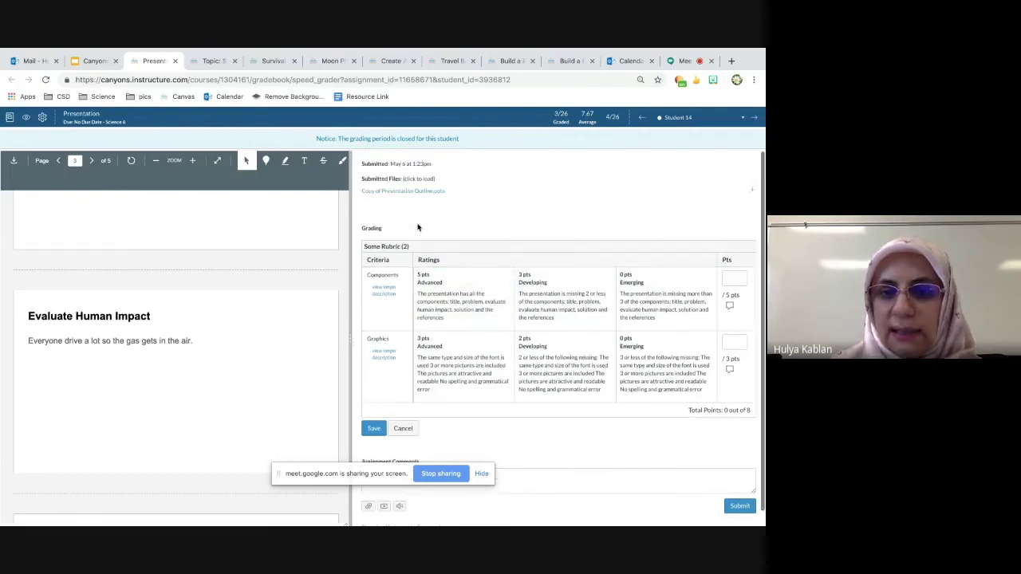
click(109, 64)
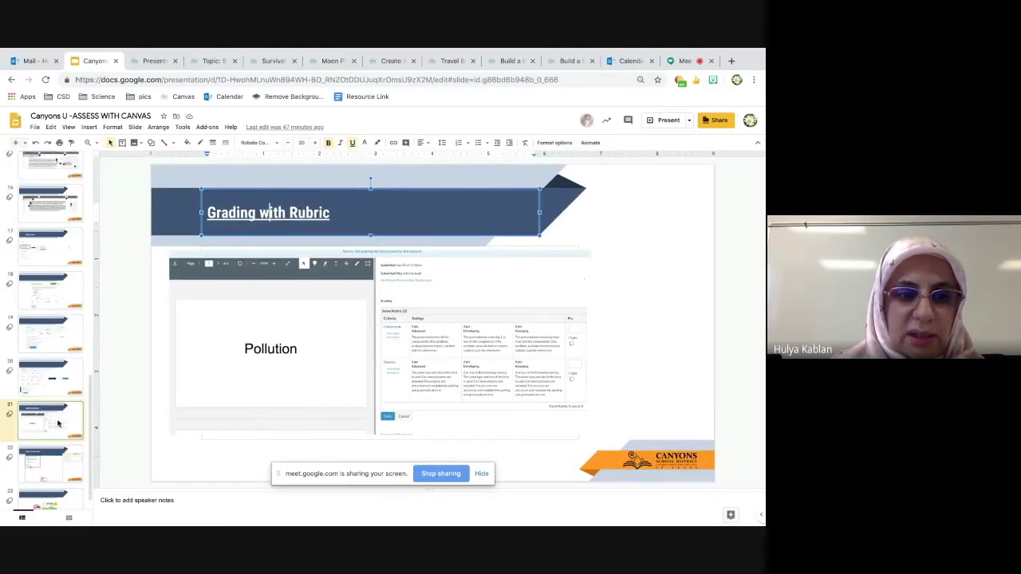
Step: Review slides 18–20 and present the deck full screen from slide 18, 'Areas of Research'
click(58, 423)
scroll(57, 419, down, 1)
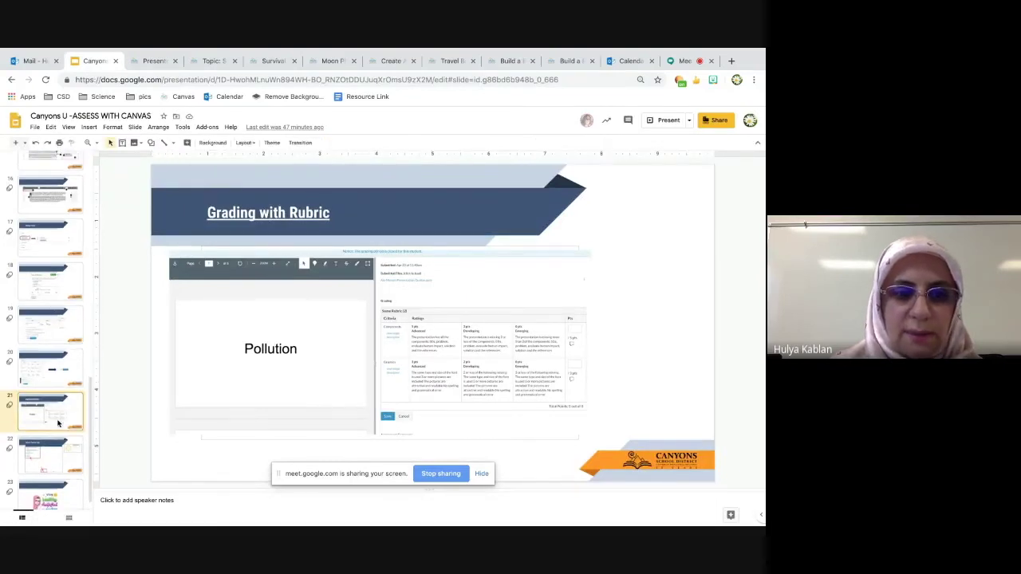
click(51, 356)
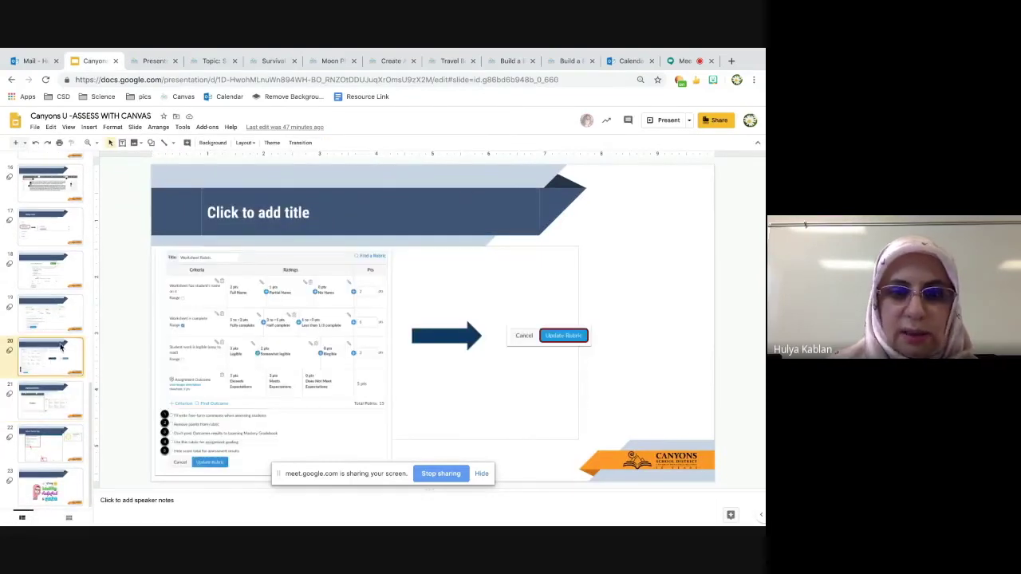
click(48, 277)
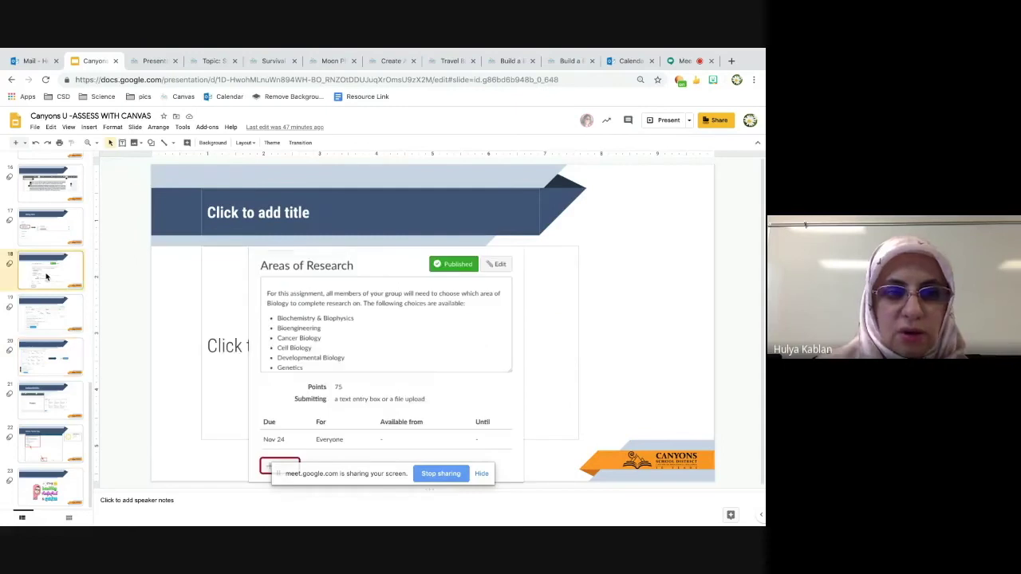
click(56, 316)
click(59, 269)
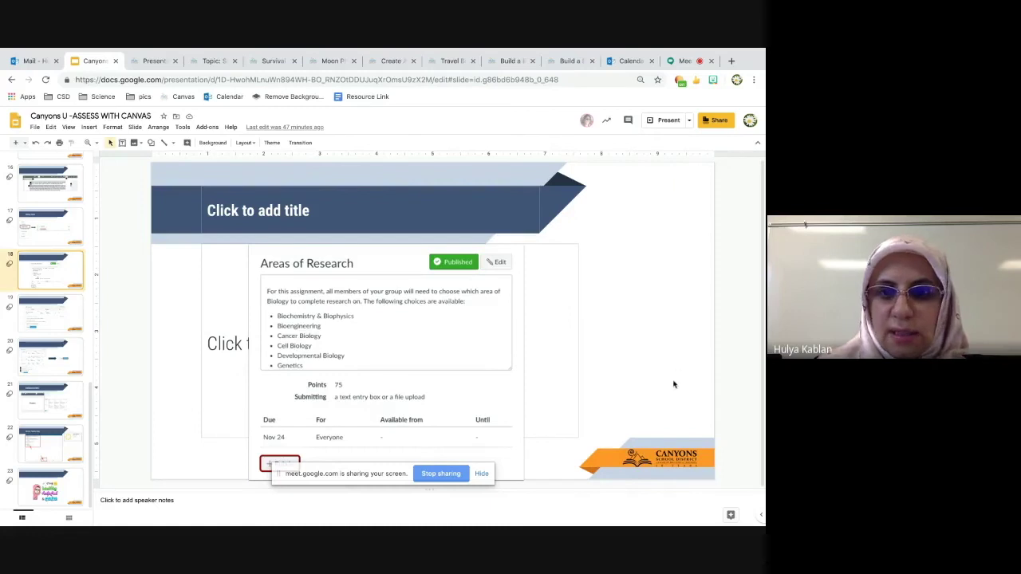
click(663, 120)
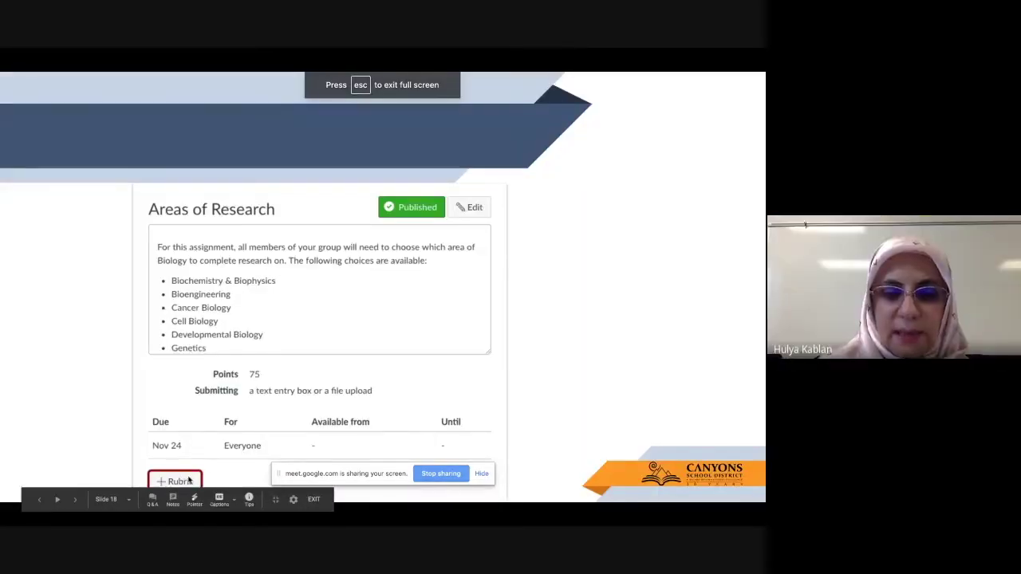
Step: Step through the rubric editor, Update Rubric and Grading with Rubric slides to 'Canvas Teacher App'
click(556, 332)
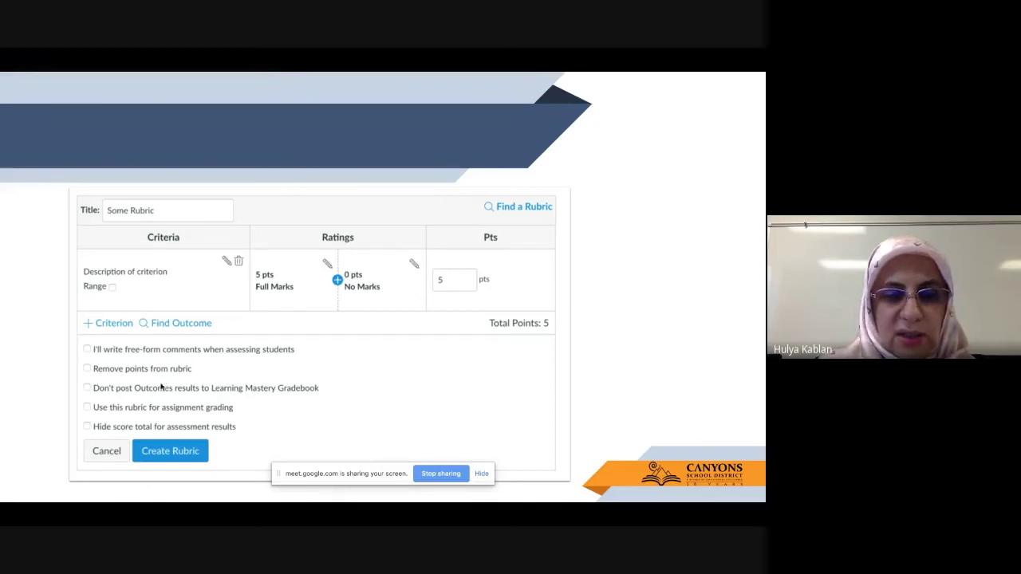
key(Right)
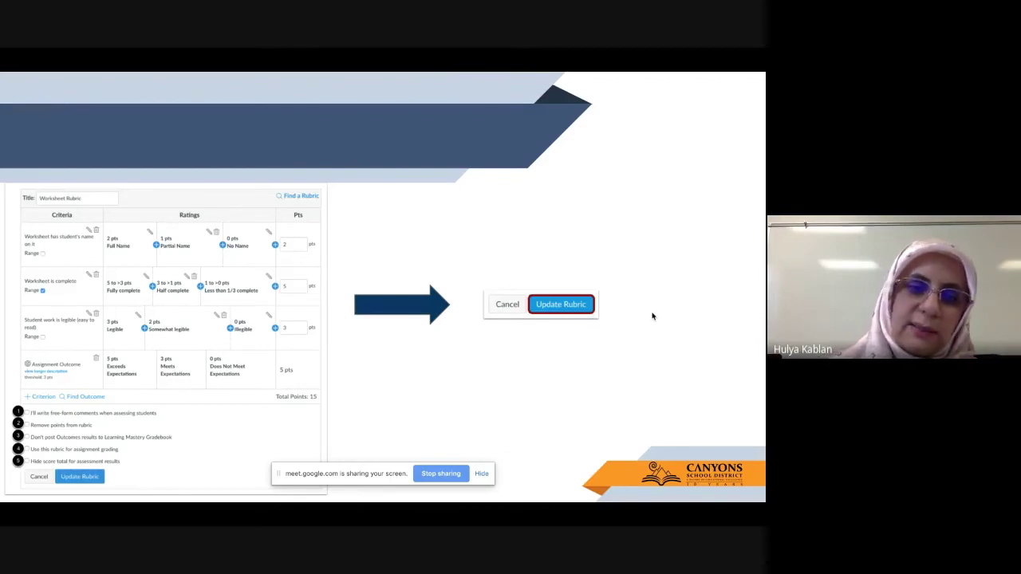
key(Right)
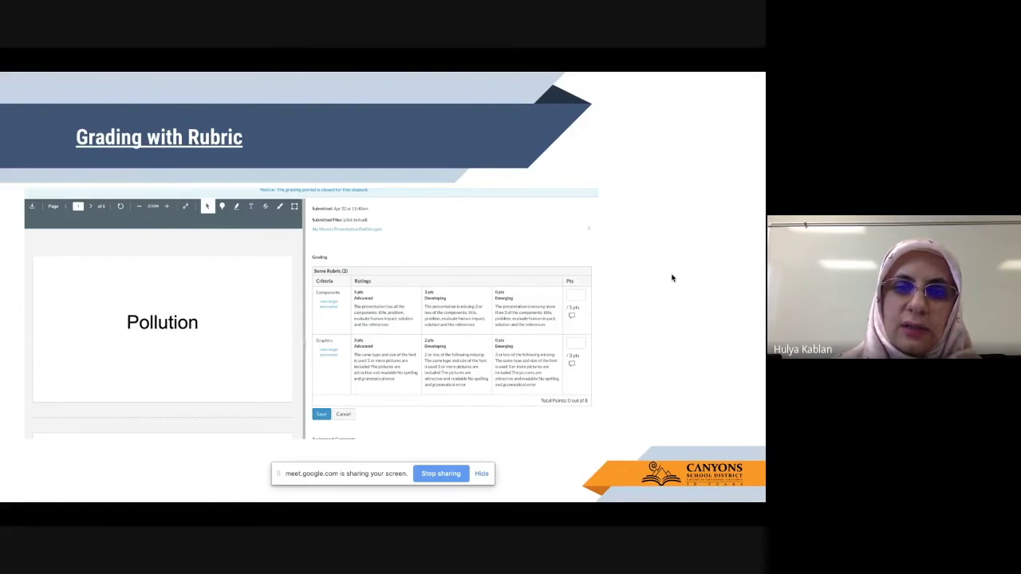
key(Right)
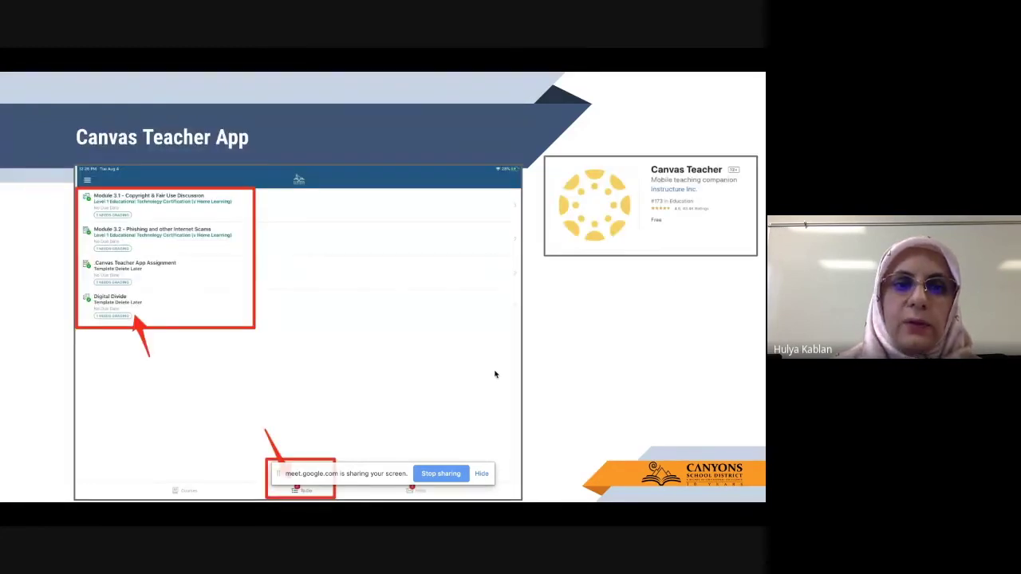